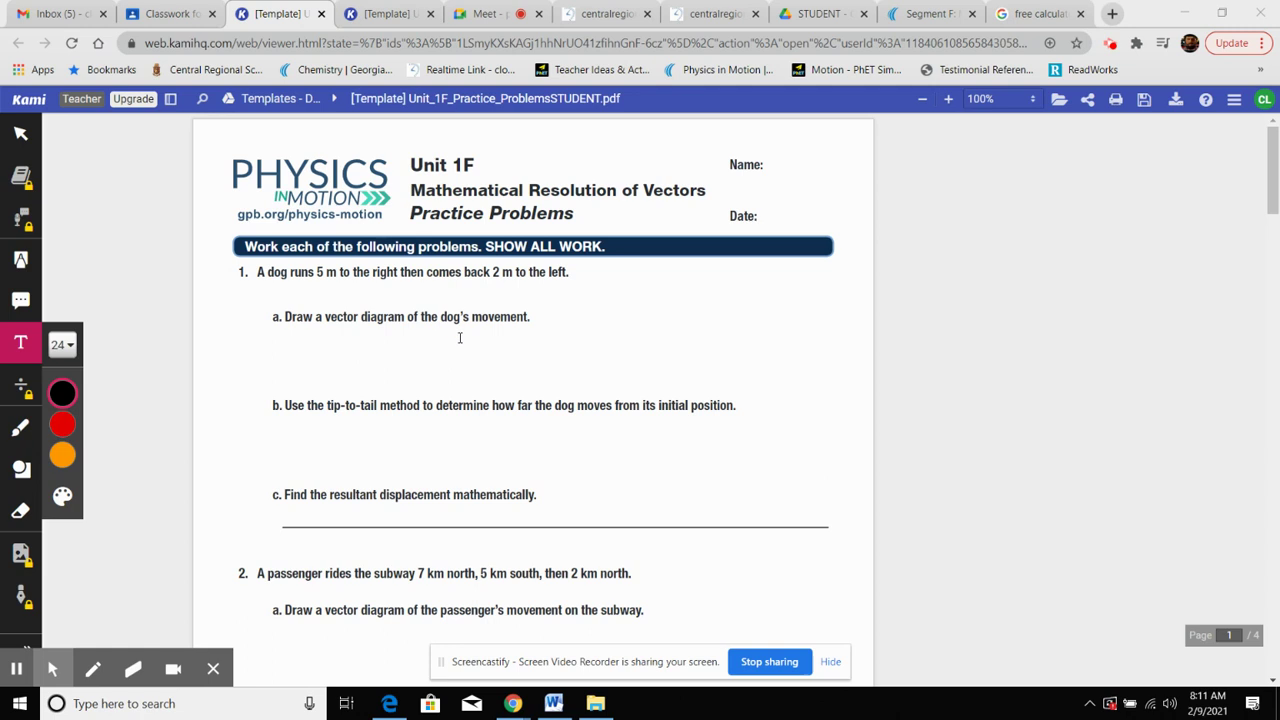
Draw the red arrows under 1a and label them 5m and 2m
{"action": "left_click", "coordinate": [21, 467]}
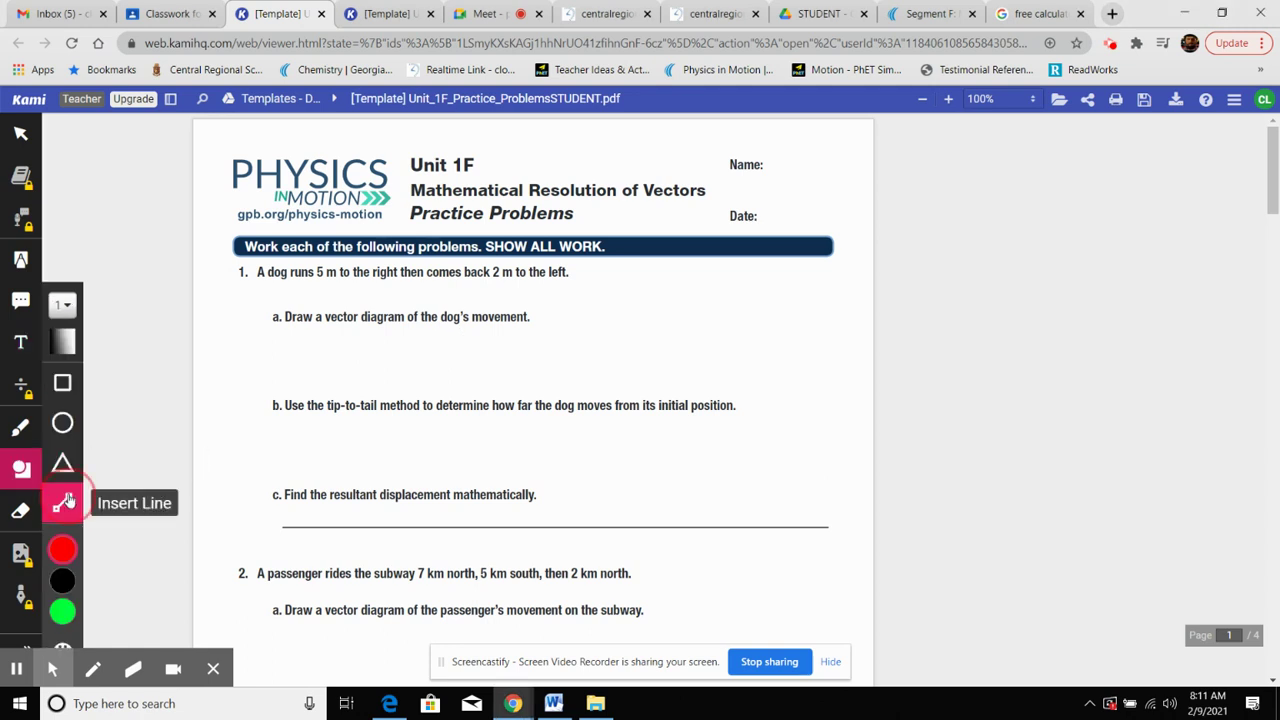
{"action": "mouse_move", "coordinate": [307, 337]}
{"action": "left_mouse_down"}
{"action": "mouse_move", "coordinate": [423, 335]}
{"action": "mouse_move", "coordinate": [373, 349]}
{"action": "left_mouse_up"}
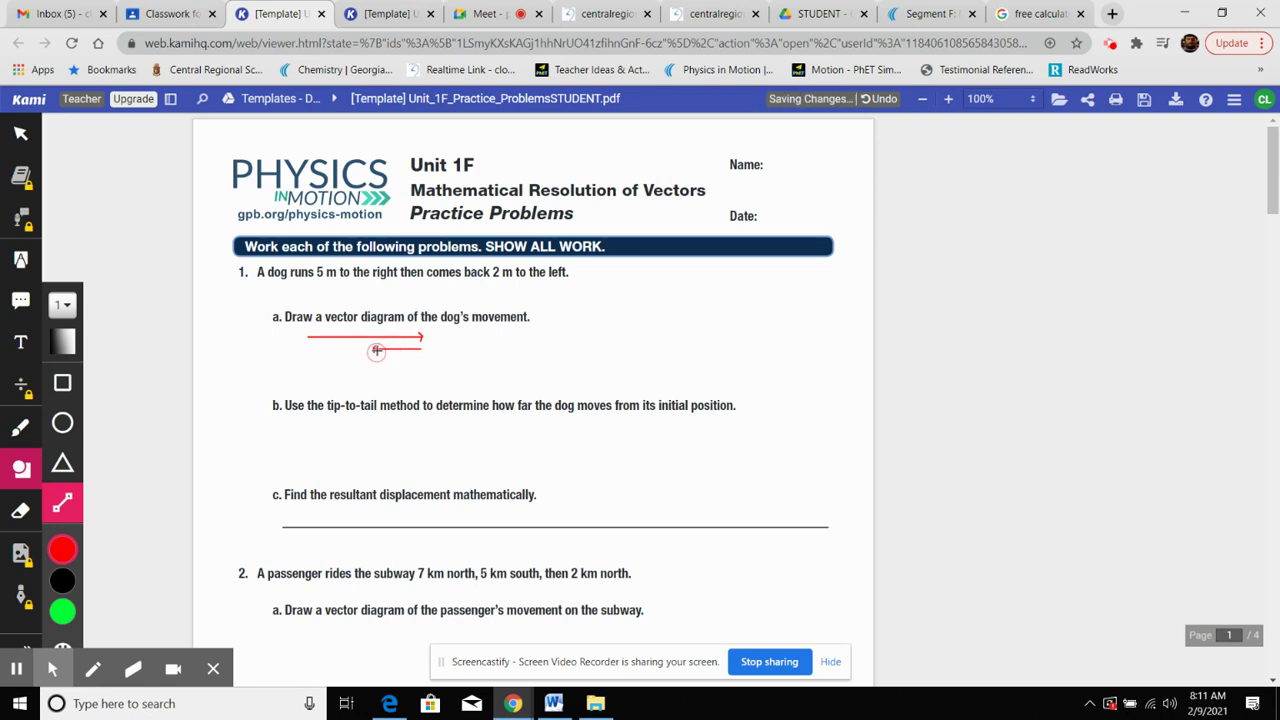
{"action": "left_click", "coordinate": [20, 342]}
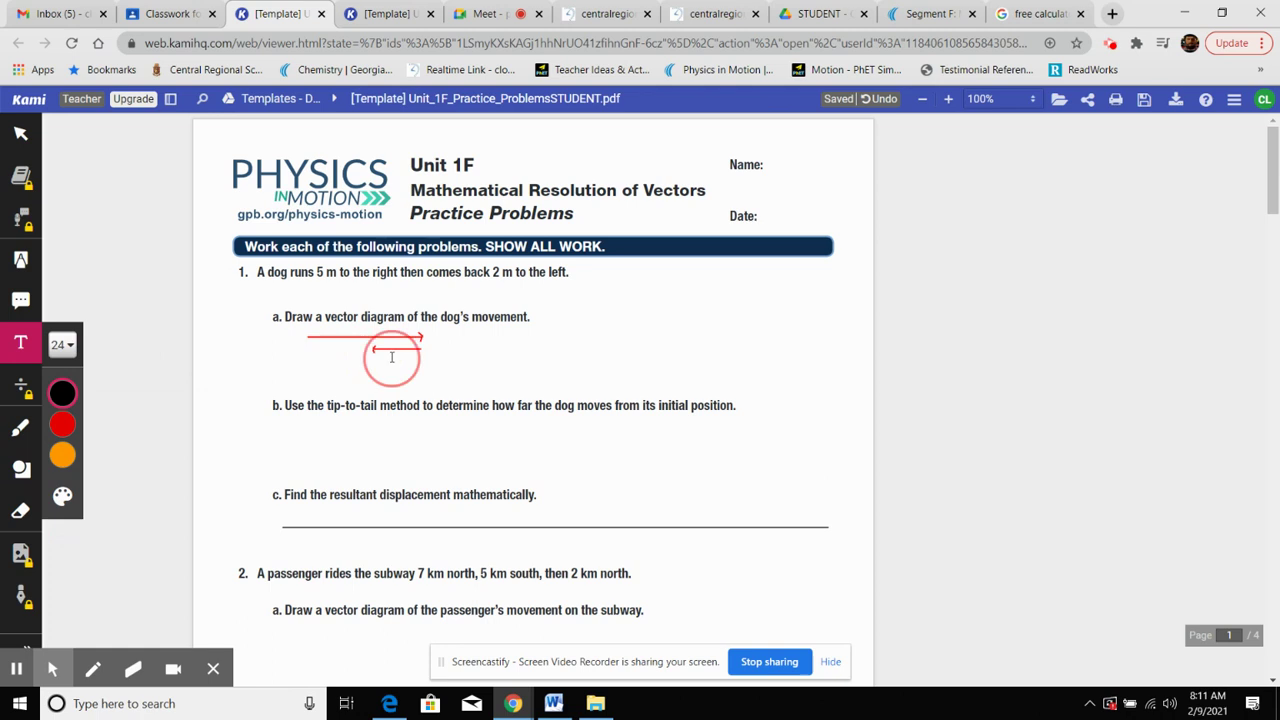
{"action": "left_click", "coordinate": [392, 357]}
{"action": "type", "text": "2m"}
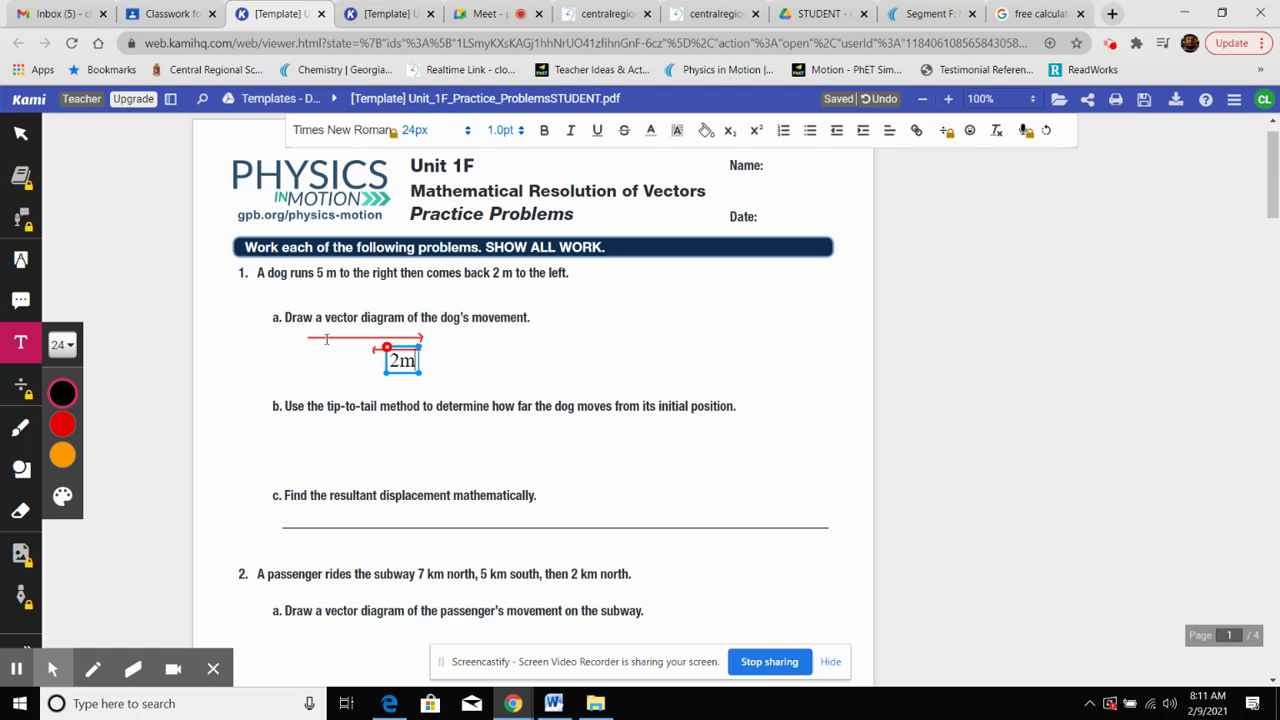
{"action": "left_click", "coordinate": [310, 347]}
{"action": "left_click", "coordinate": [310, 347]}
{"action": "type", "text": "5m"}
{"action": "left_click", "coordinate": [575, 362]}
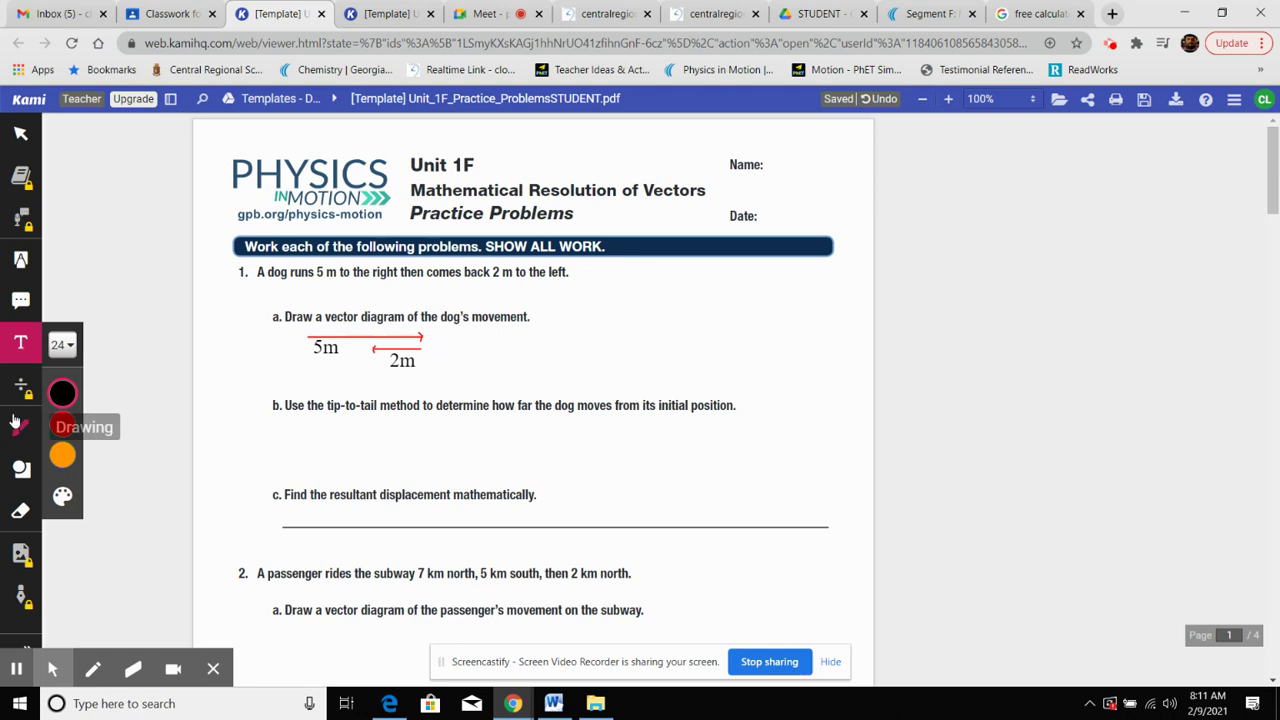
Draw a red rightward arrow under 1b and label it 3m
{"action": "left_click", "coordinate": [20, 427]}
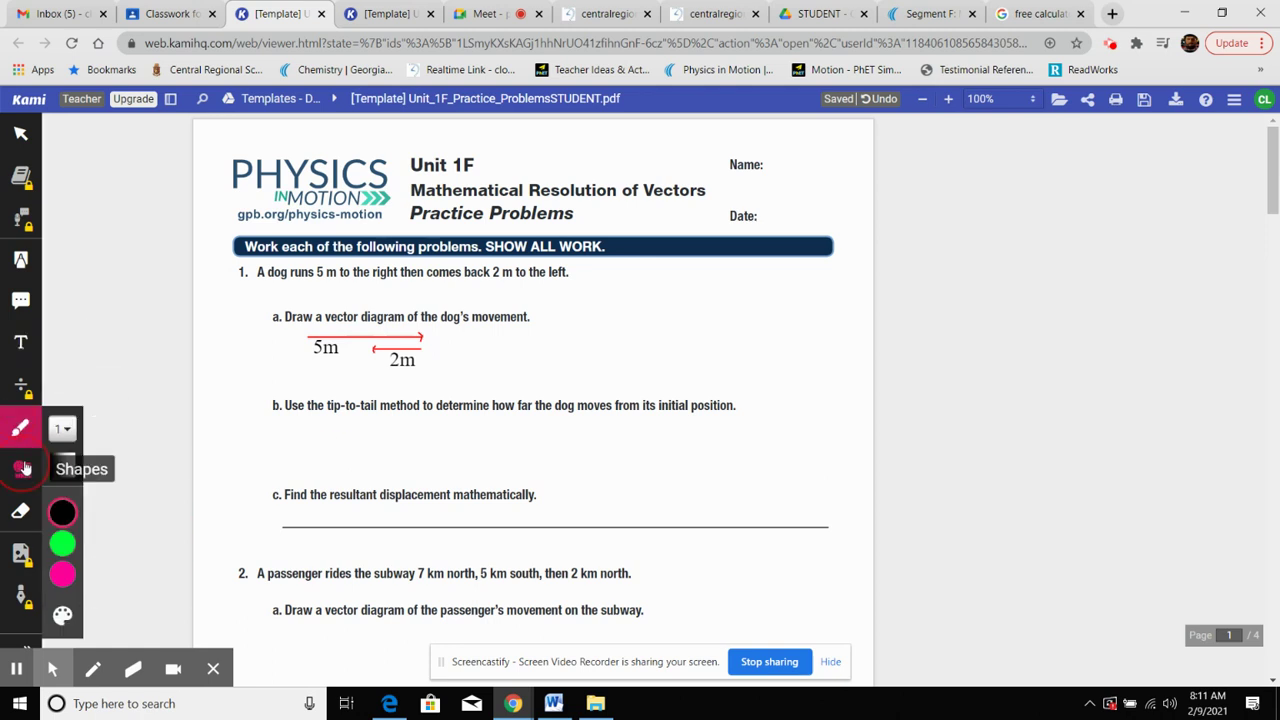
{"action": "left_click", "coordinate": [21, 466]}
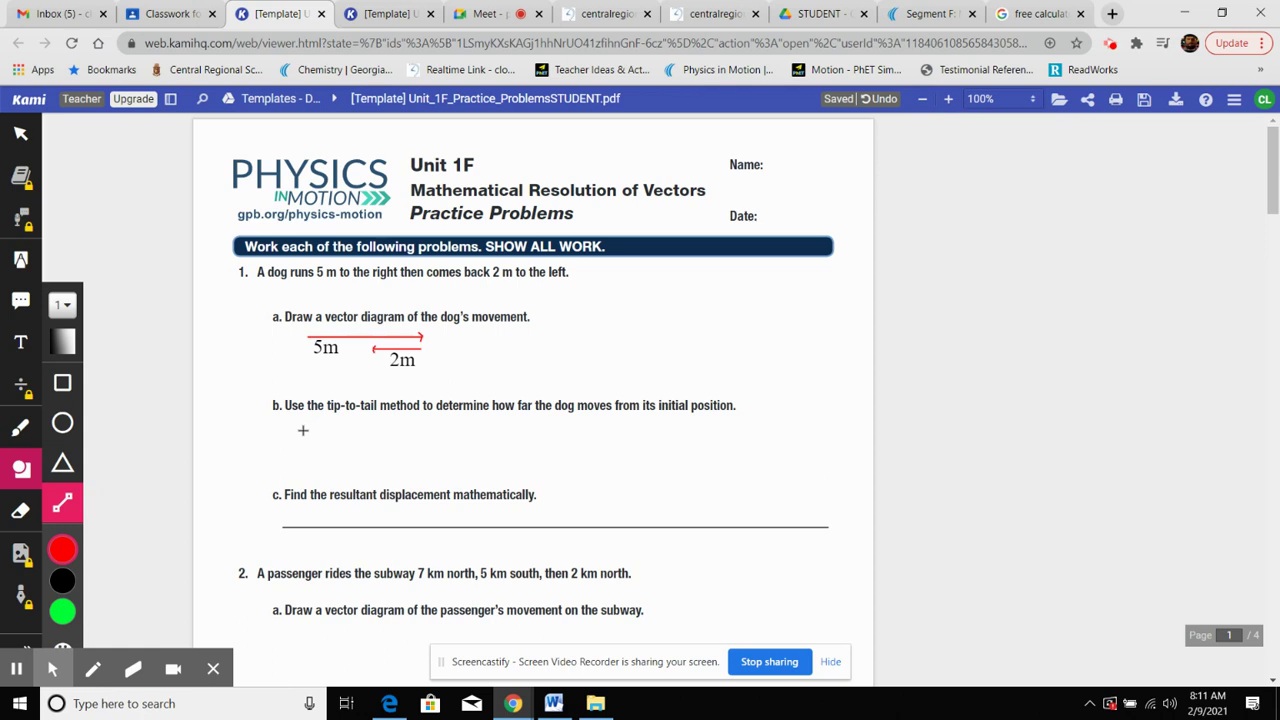
{"action": "left_click_drag", "start_coordinate": [306, 432], "coordinate": [385, 433]}
{"action": "left_click", "coordinate": [20, 341]}
{"action": "left_click", "coordinate": [330, 436]}
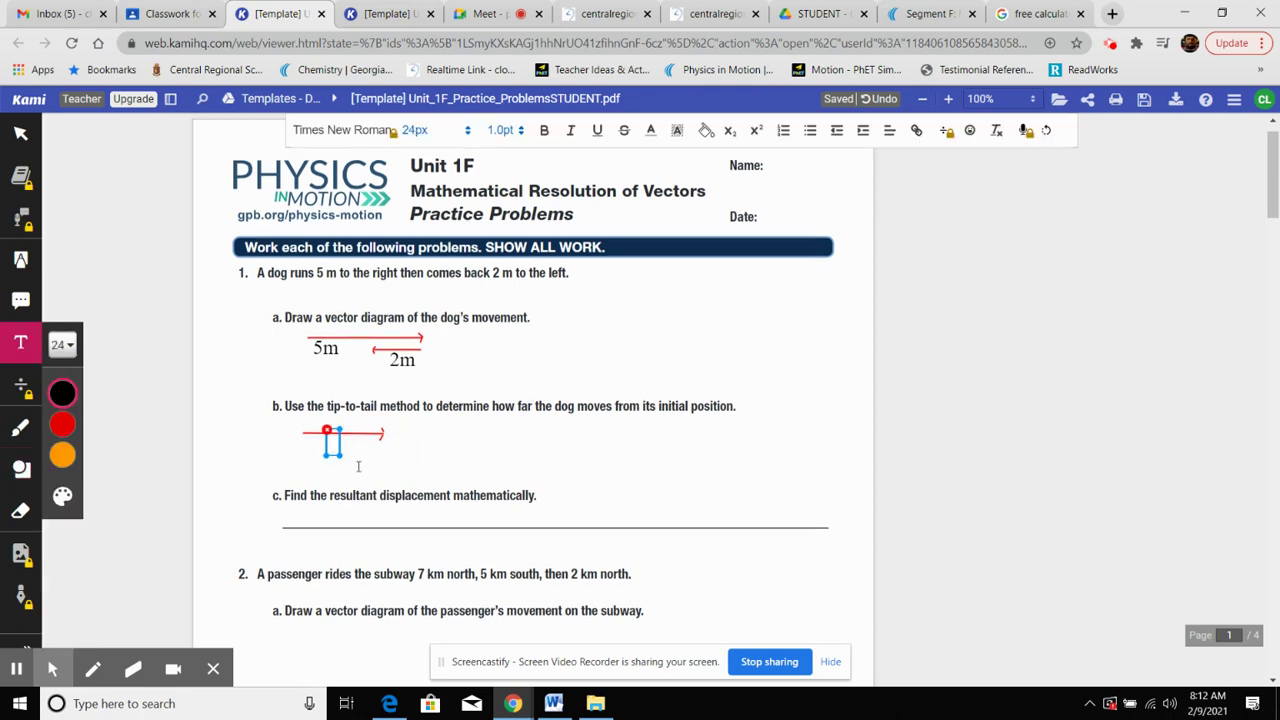
{"action": "type", "text": "3m"}
{"action": "left_click", "coordinate": [491, 458]}
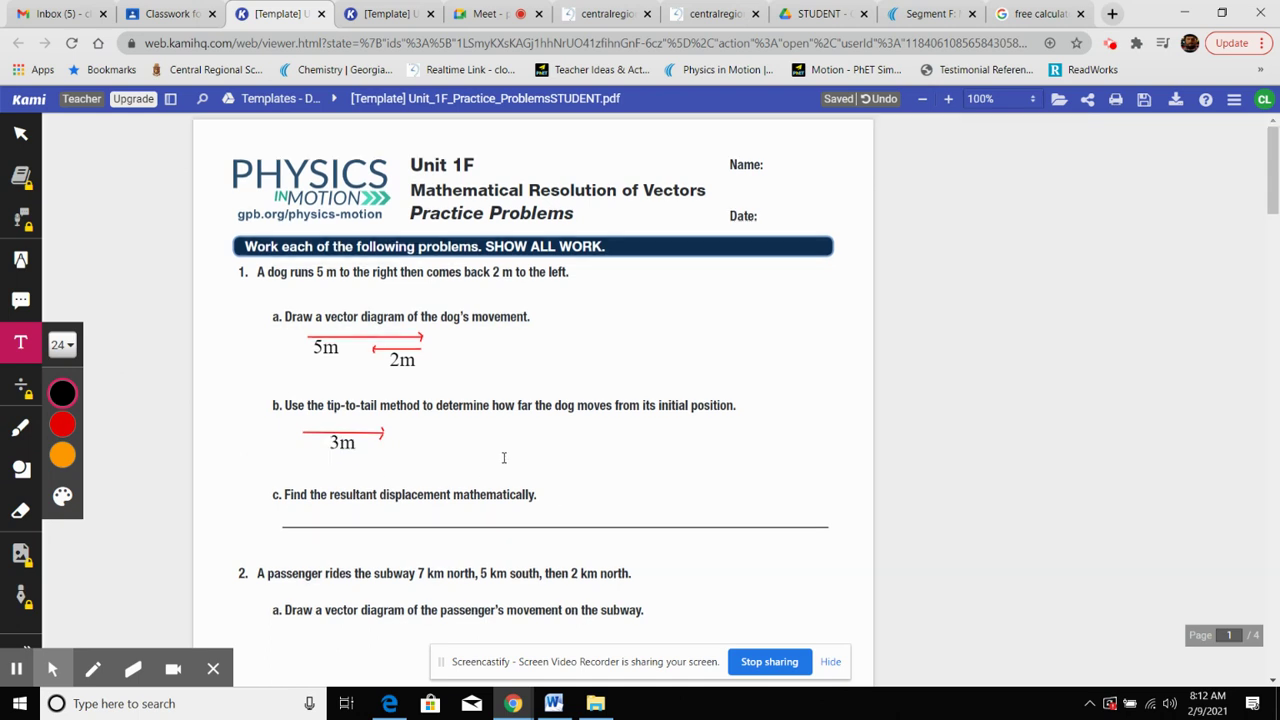
Write 5-2 = 3 on 1c's answer line
{"action": "left_click", "coordinate": [316, 514]}
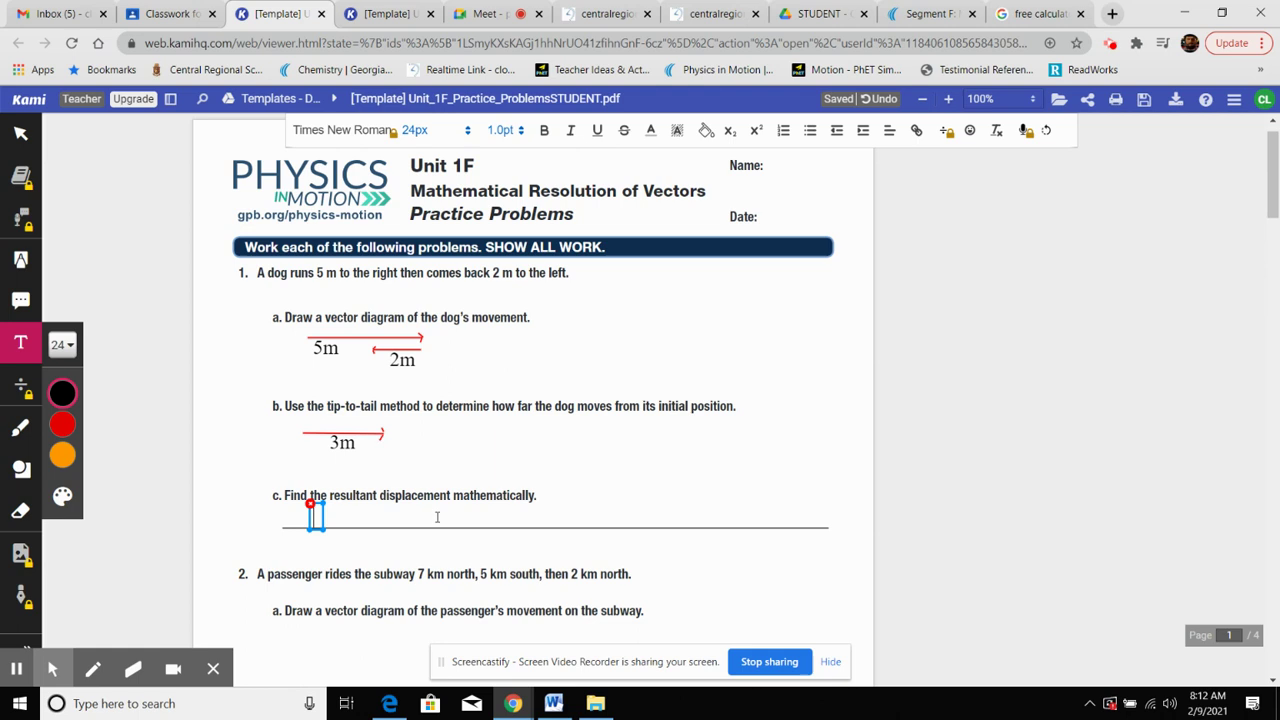
{"action": "type", "text": "5-2 = 3"}
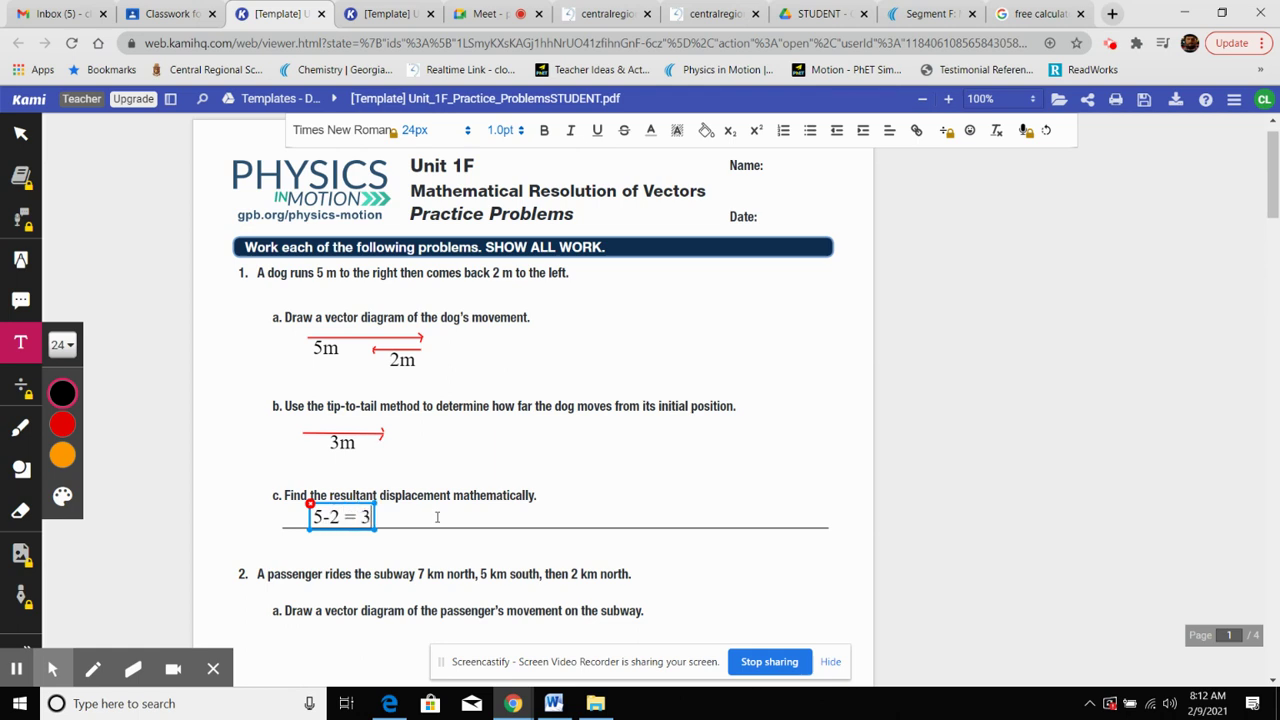
{"action": "left_click", "coordinate": [497, 542]}
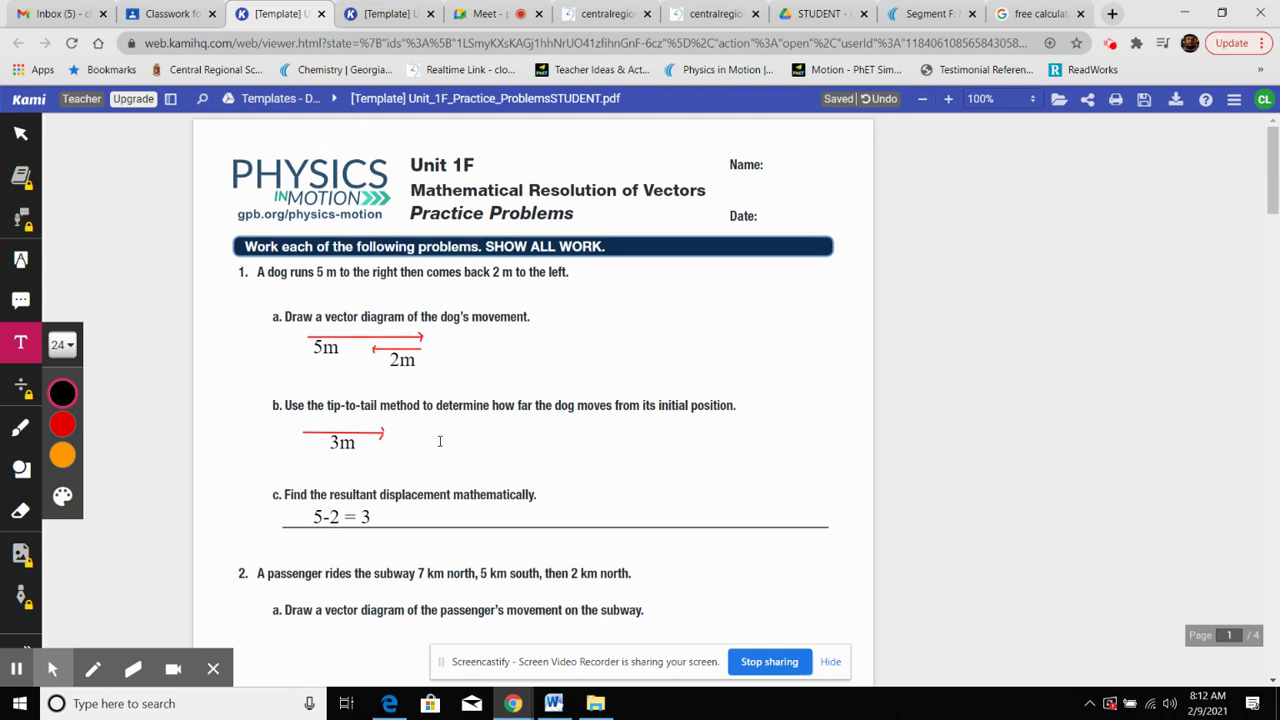
{"action": "left_click", "coordinate": [312, 333]}
{"action": "left_click", "coordinate": [343, 331]}
Draw a long upward arrow and a downward arrow in problem 2a
{"action": "scroll", "coordinate": [427, 372], "scroll_direction": "down", "scroll_amount": 2}
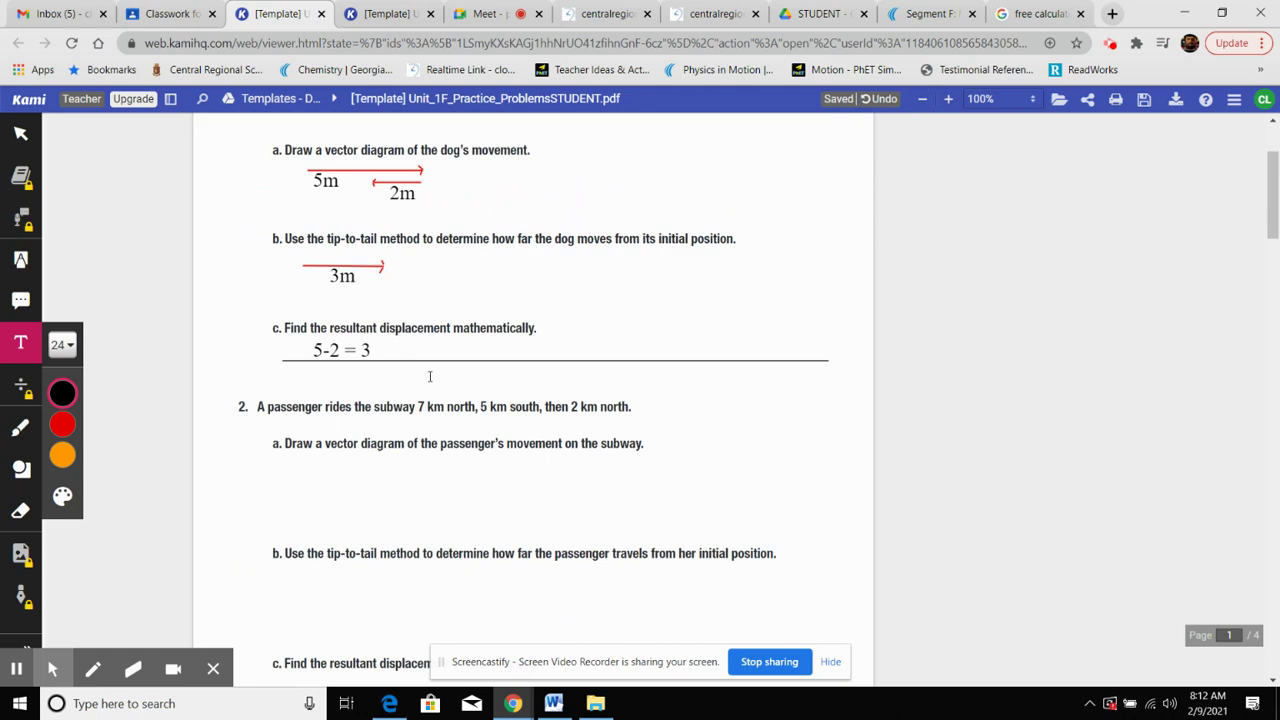
{"action": "scroll", "coordinate": [420, 442], "scroll_direction": "down", "scroll_amount": 1}
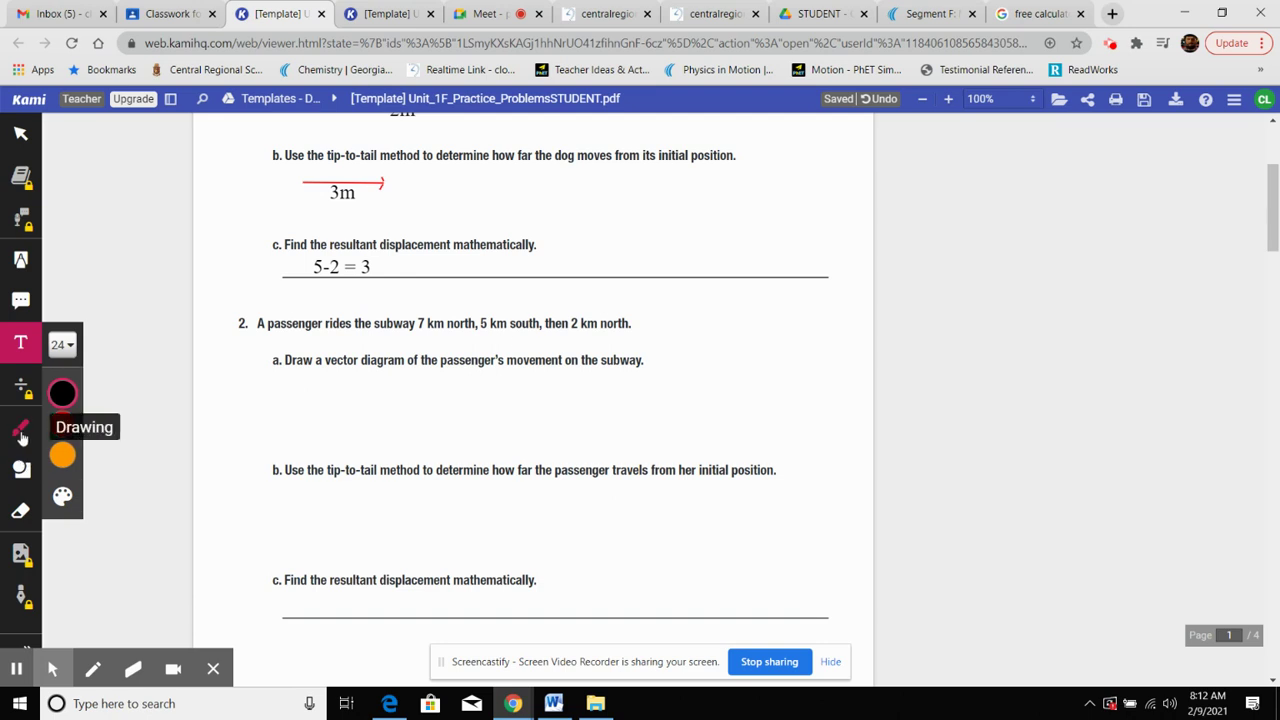
{"action": "left_click", "coordinate": [21, 468]}
{"action": "mouse_move", "coordinate": [307, 455]}
{"action": "left_mouse_down"}
{"action": "mouse_move", "coordinate": [309, 366]}
{"action": "mouse_move", "coordinate": [318, 423]}
{"action": "left_mouse_up"}
{"action": "left_click", "coordinate": [308, 371]}
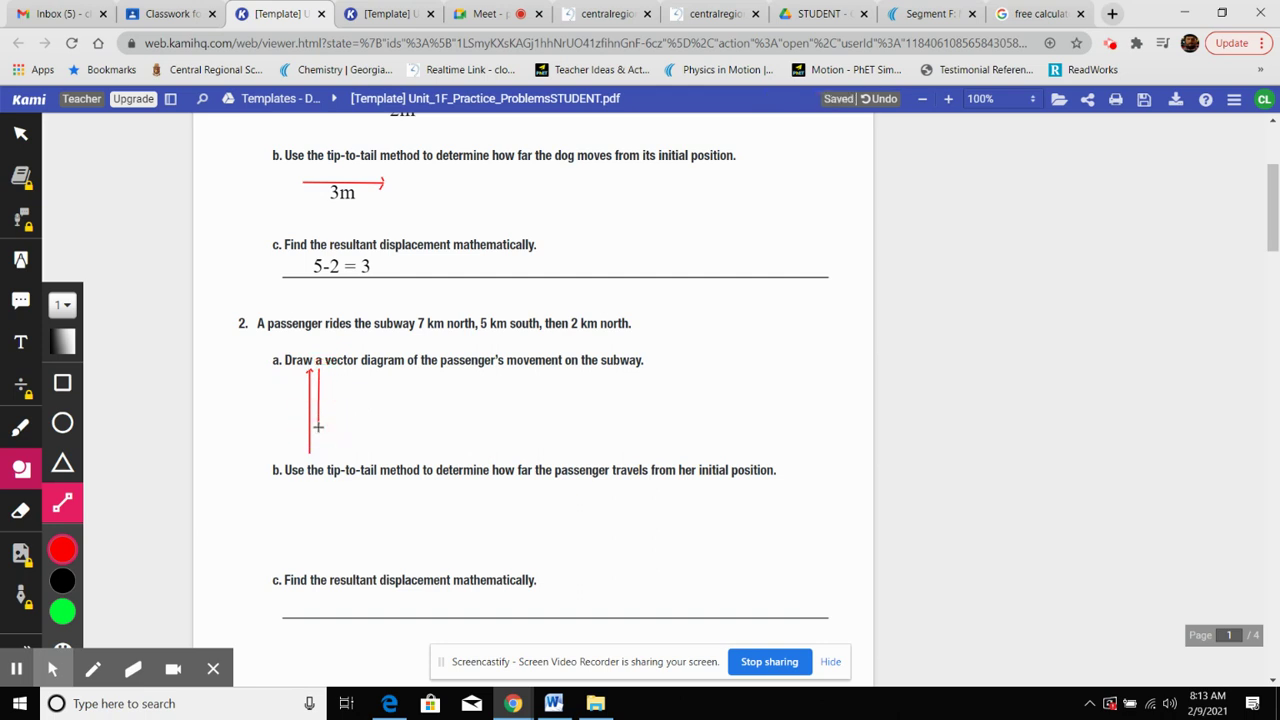
{"action": "left_click", "coordinate": [316, 424]}
{"action": "left_click", "coordinate": [316, 425]}
Add a short upward arrow beside them, undoing and redrawing the misdrawn first attempt
{"action": "left_click_drag", "start_coordinate": [348, 454], "coordinate": [347, 428]}
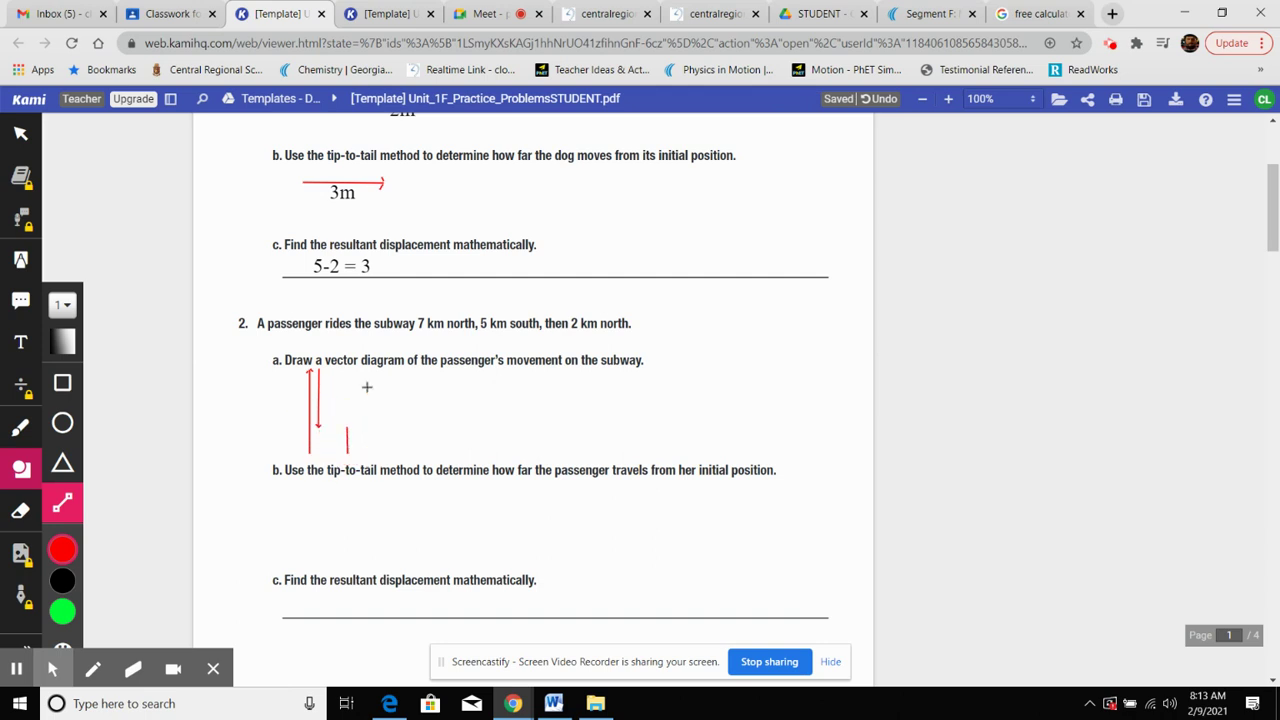
{"action": "left_click", "coordinate": [882, 100]}
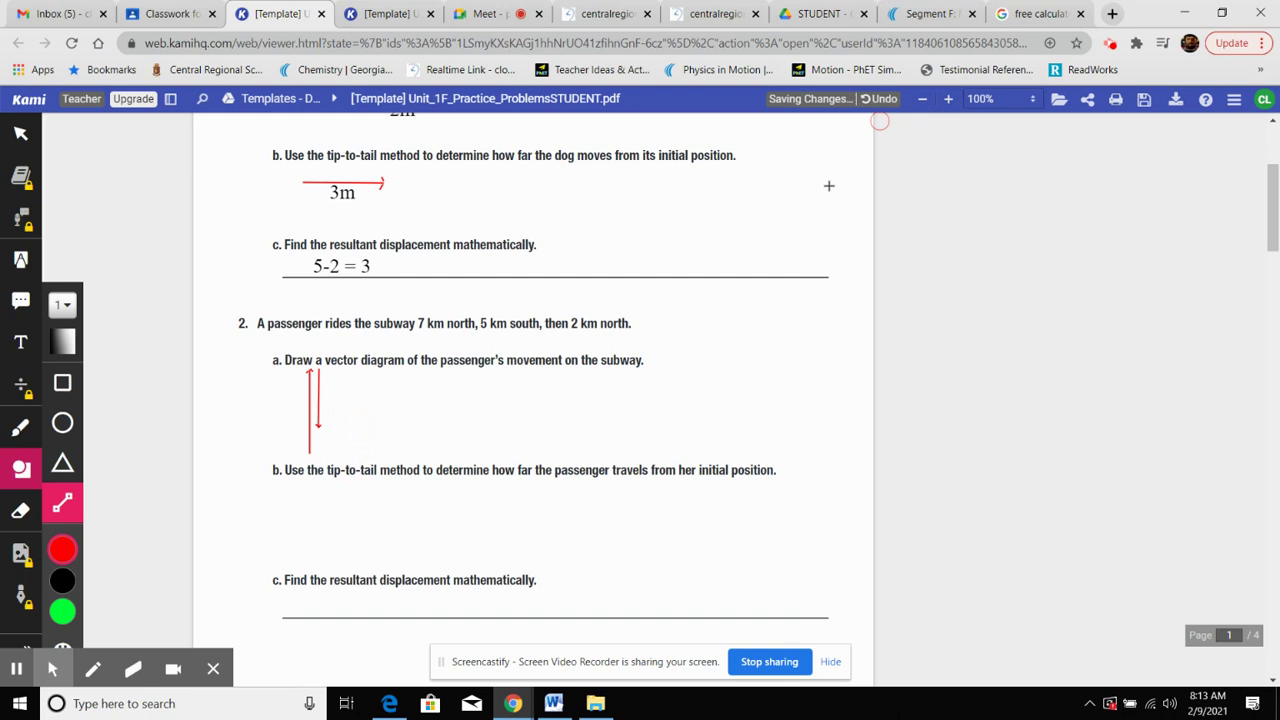
{"action": "left_click_drag", "start_coordinate": [332, 426], "coordinate": [334, 398]}
Label the 2a arrows 7km, 5km and 2km
{"action": "left_click", "coordinate": [334, 398]}
{"action": "left_click", "coordinate": [18, 344]}
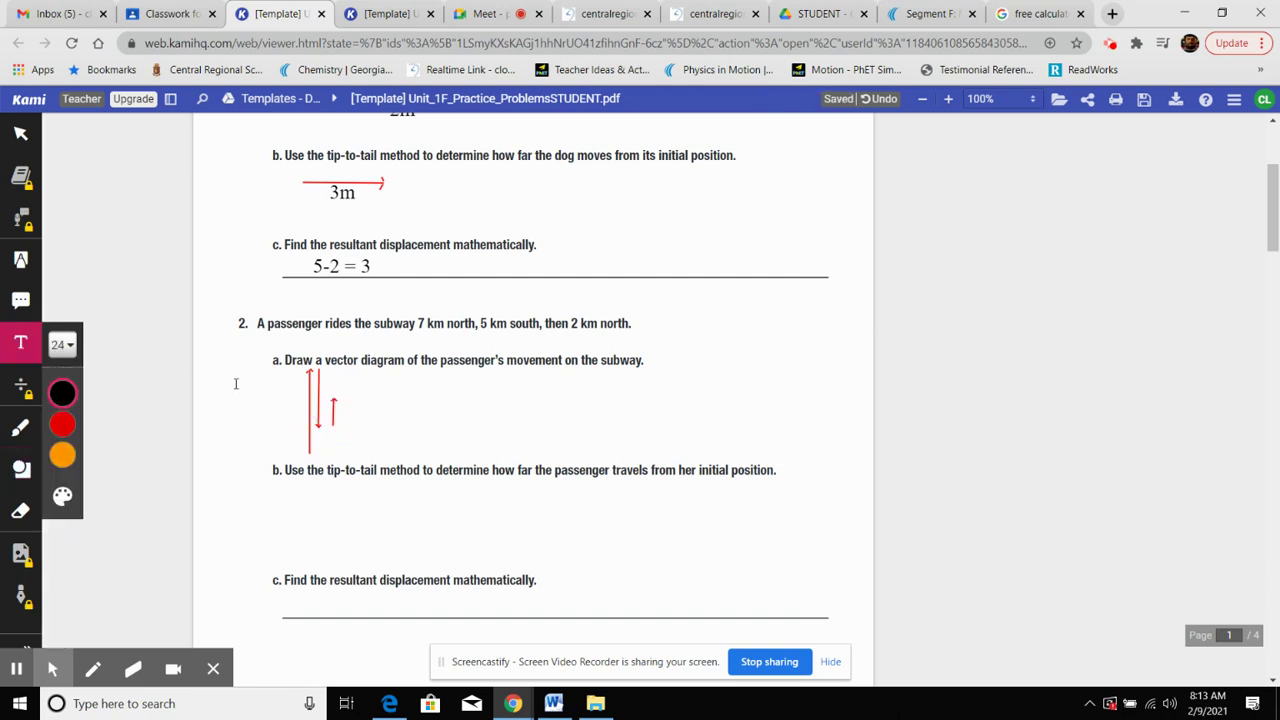
{"action": "left_click", "coordinate": [268, 388]}
{"action": "type", "text": "7km"}
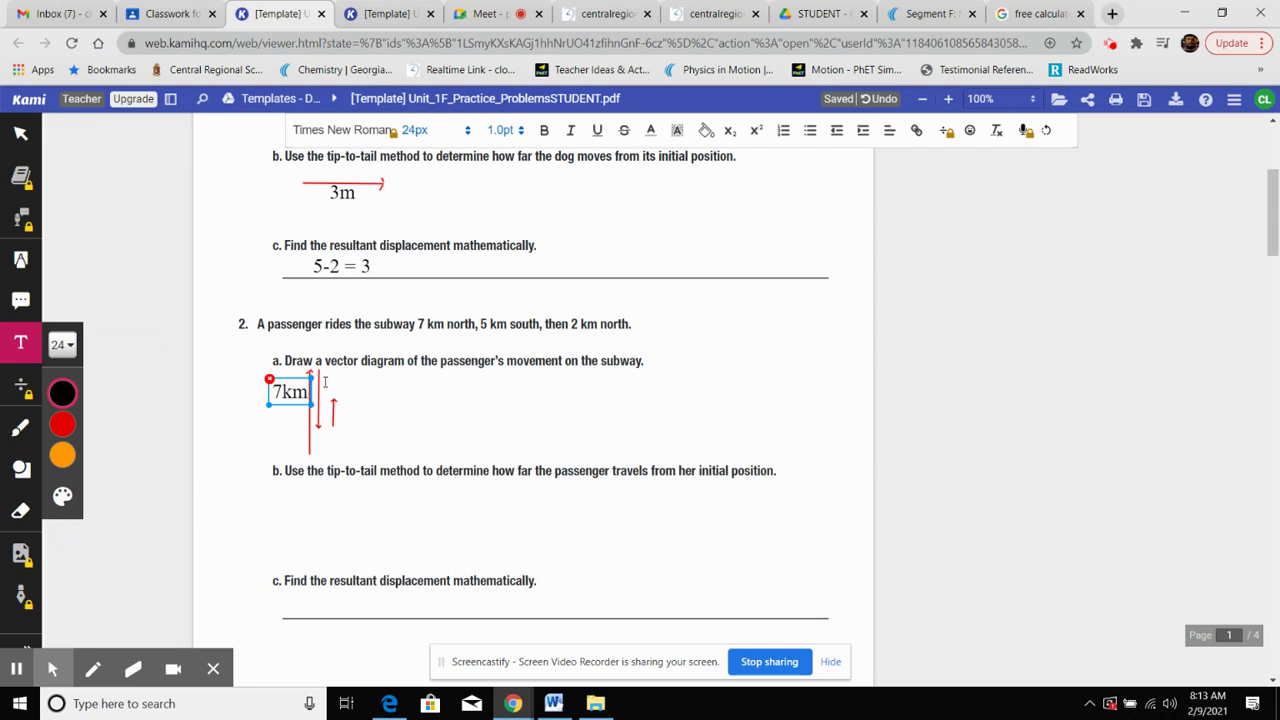
{"action": "left_click", "coordinate": [335, 387]}
{"action": "left_click", "coordinate": [327, 382]}
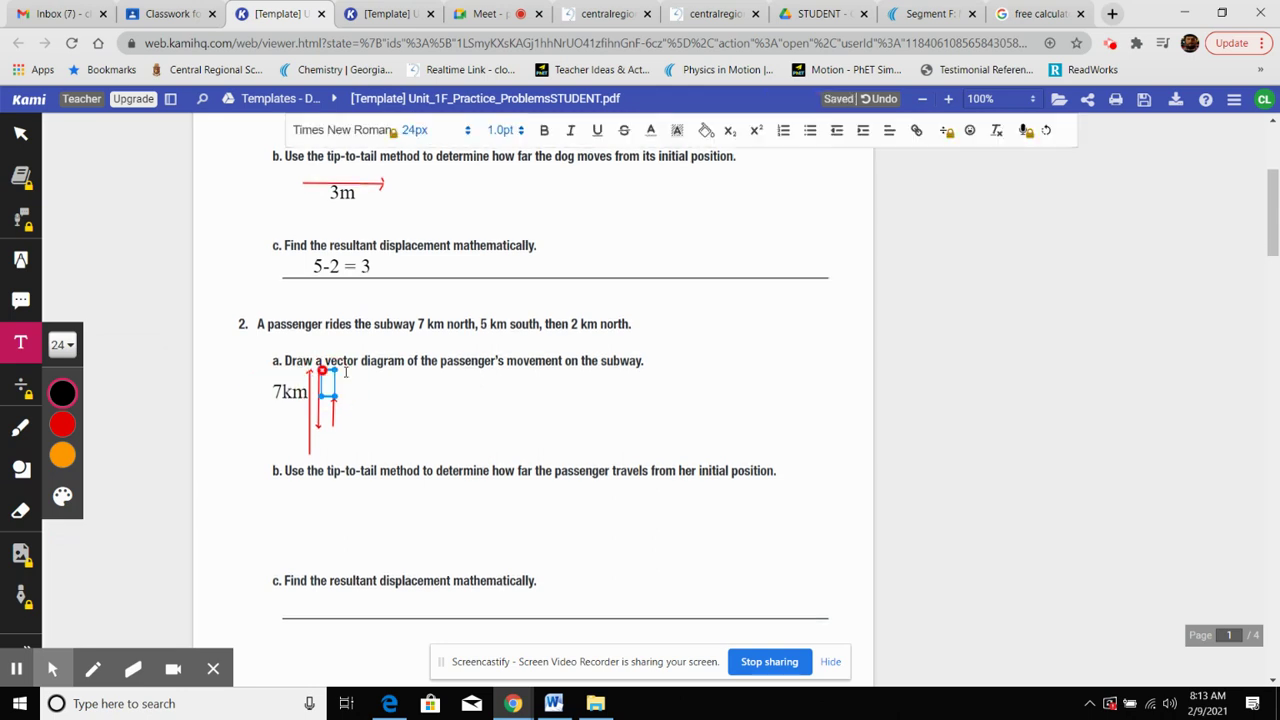
{"action": "type", "text": "5km"}
{"action": "left_click", "coordinate": [344, 415]}
{"action": "left_click", "coordinate": [344, 415]}
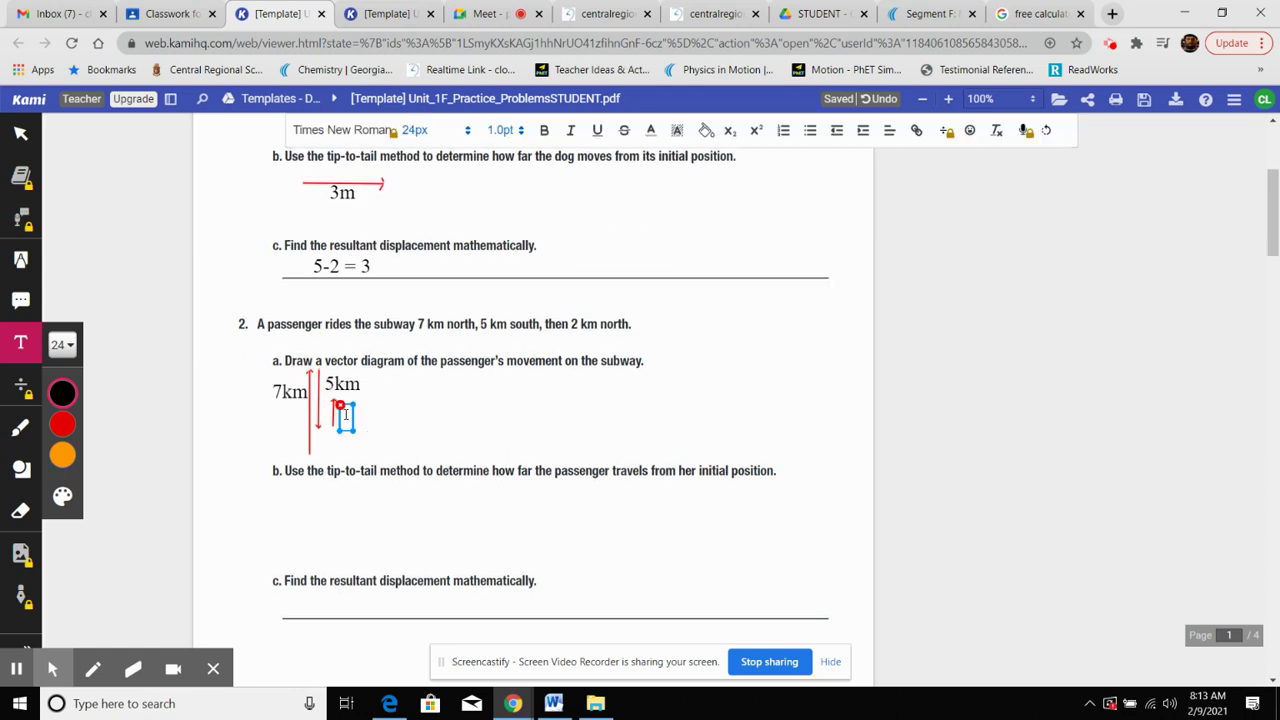
{"action": "type", "text": "2km"}
{"action": "left_click", "coordinate": [401, 404]}
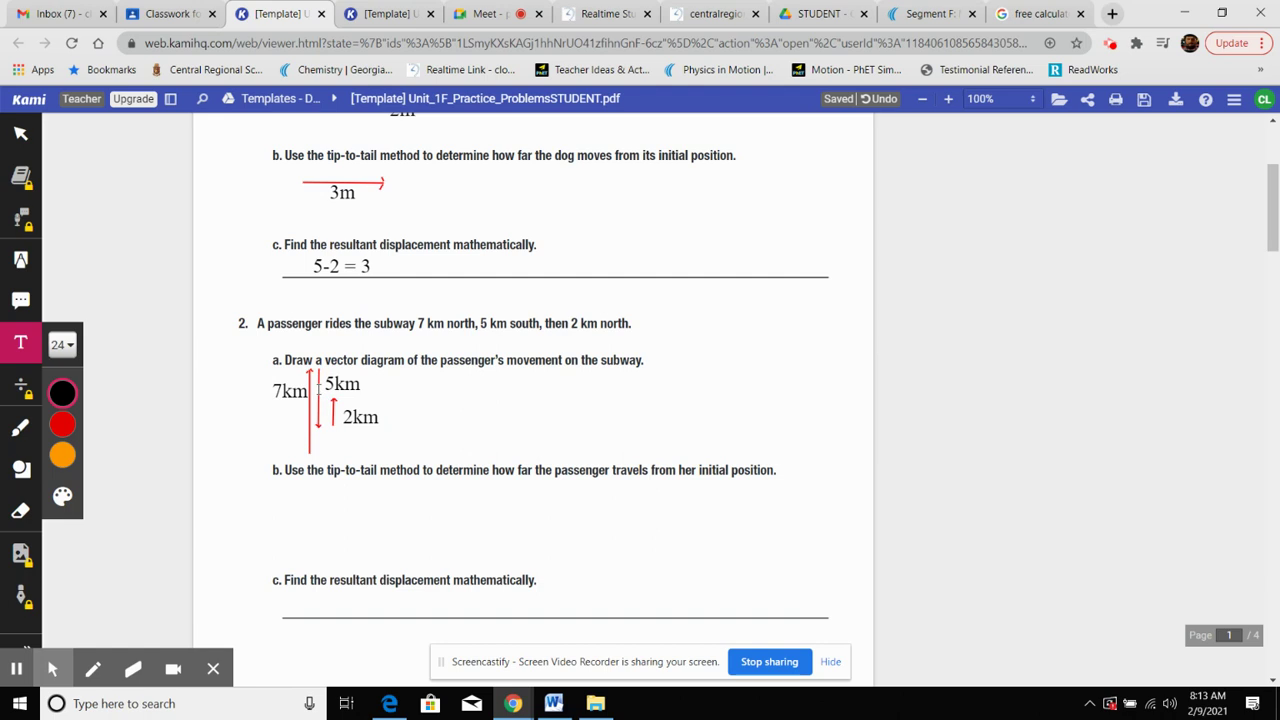
Select and deselect the 7km and 2km labels to check their placement
{"action": "left_click", "coordinate": [305, 388]}
{"action": "left_click", "coordinate": [290, 391]}
{"action": "left_click", "coordinate": [311, 372]}
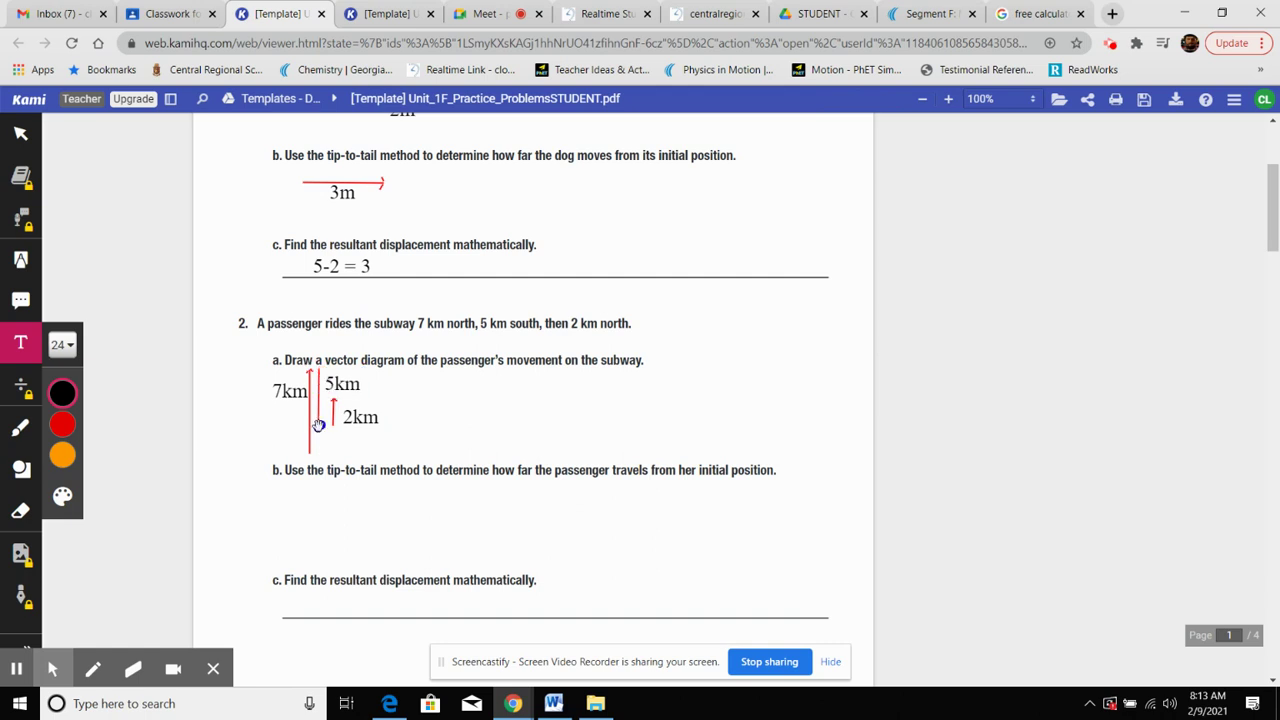
{"action": "left_click", "coordinate": [344, 420]}
{"action": "left_click", "coordinate": [351, 443]}
Draw a red upward arrow under 2b, discarding a stray empty text box
{"action": "left_click", "coordinate": [309, 536]}
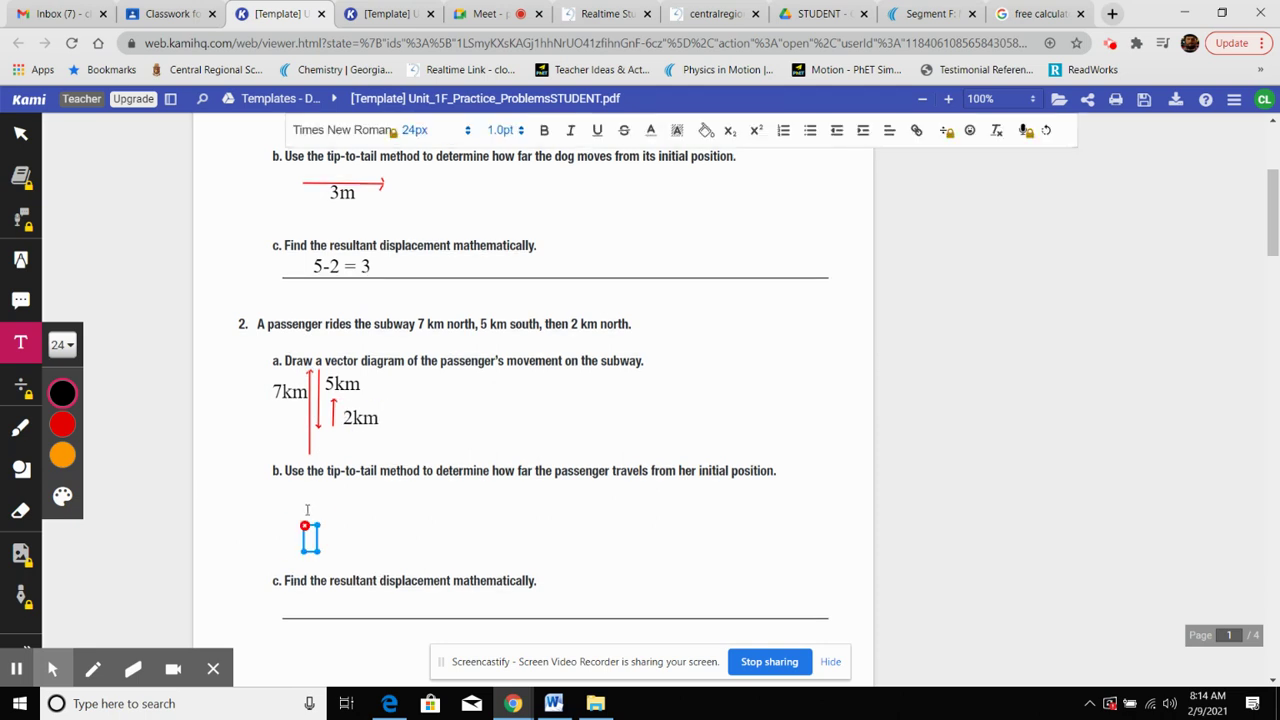
{"action": "left_click", "coordinate": [19, 429]}
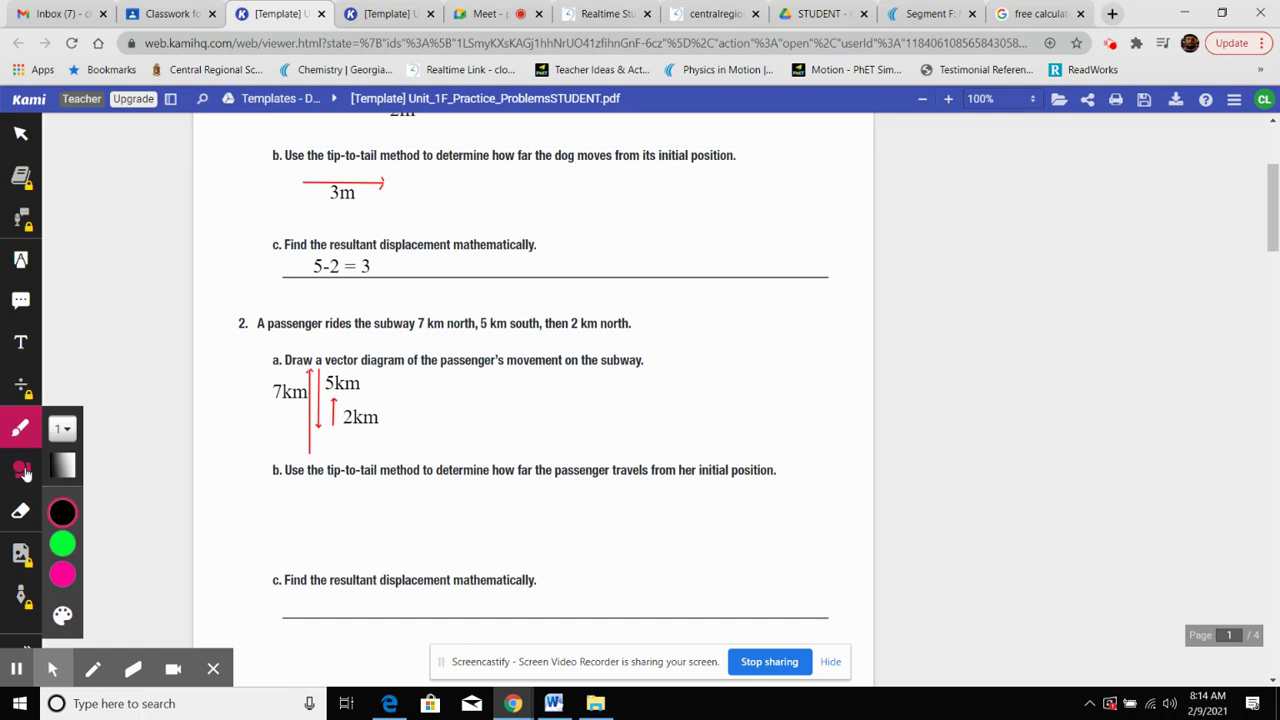
{"action": "left_click", "coordinate": [20, 467]}
{"action": "left_click", "coordinate": [62, 503]}
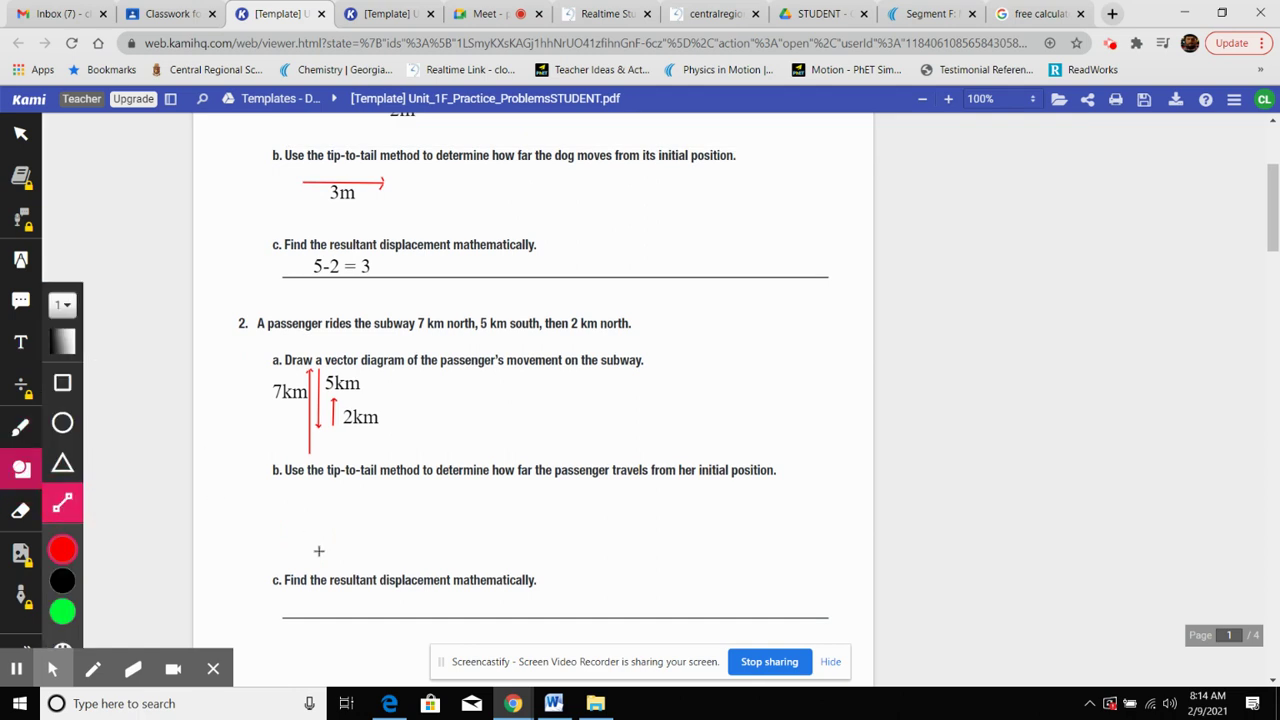
{"action": "left_click_drag", "start_coordinate": [317, 551], "coordinate": [319, 493]}
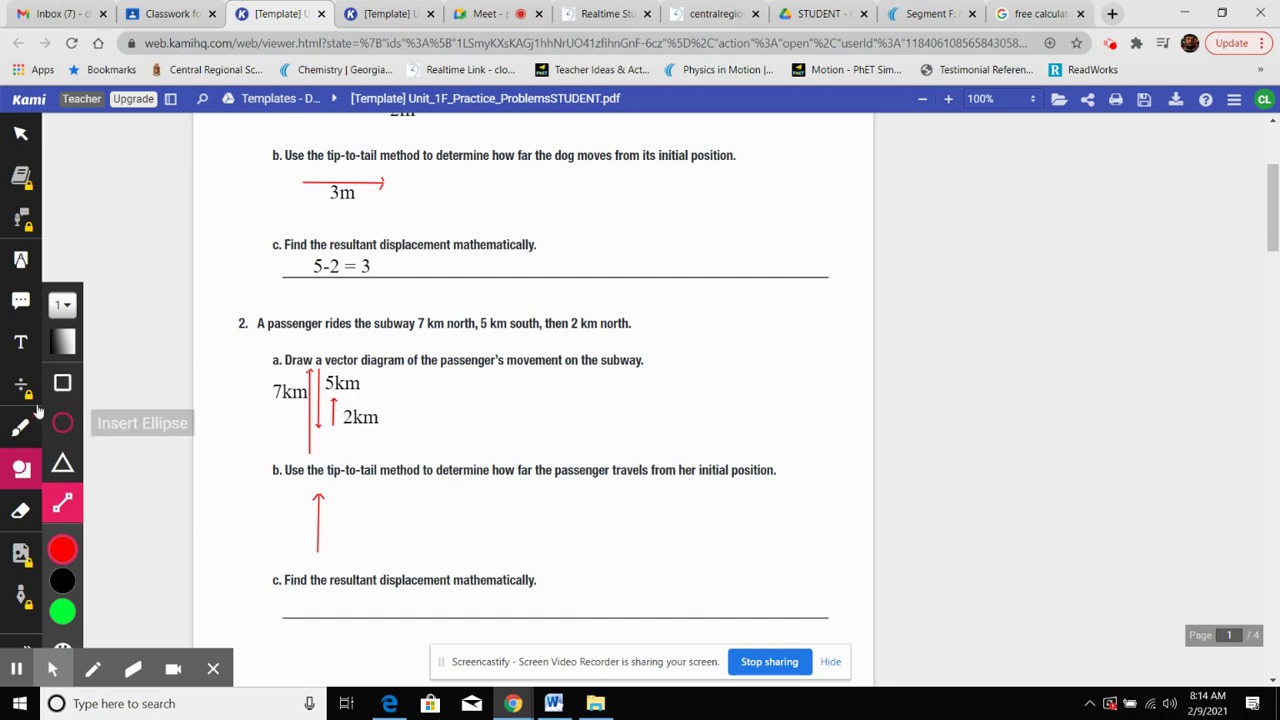
Label the 2b arrow 4km
{"action": "left_click", "coordinate": [20, 342]}
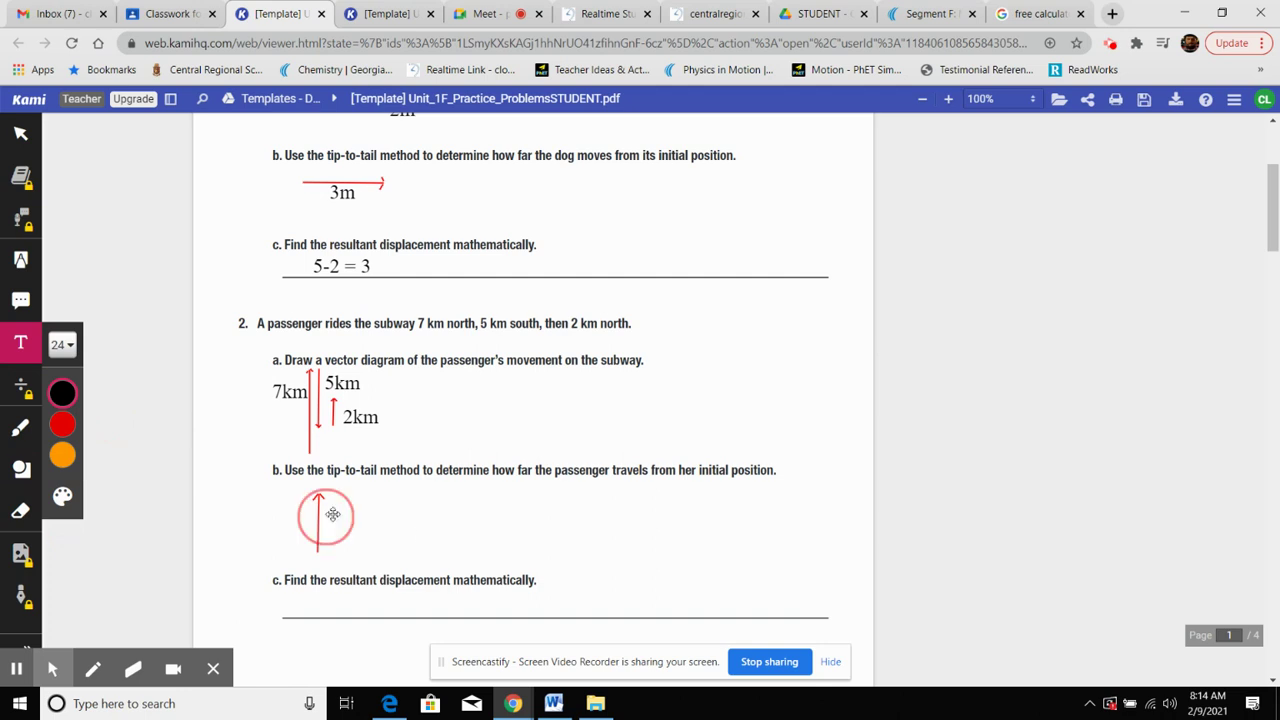
{"action": "left_click", "coordinate": [333, 516]}
{"action": "type", "text": "4km"}
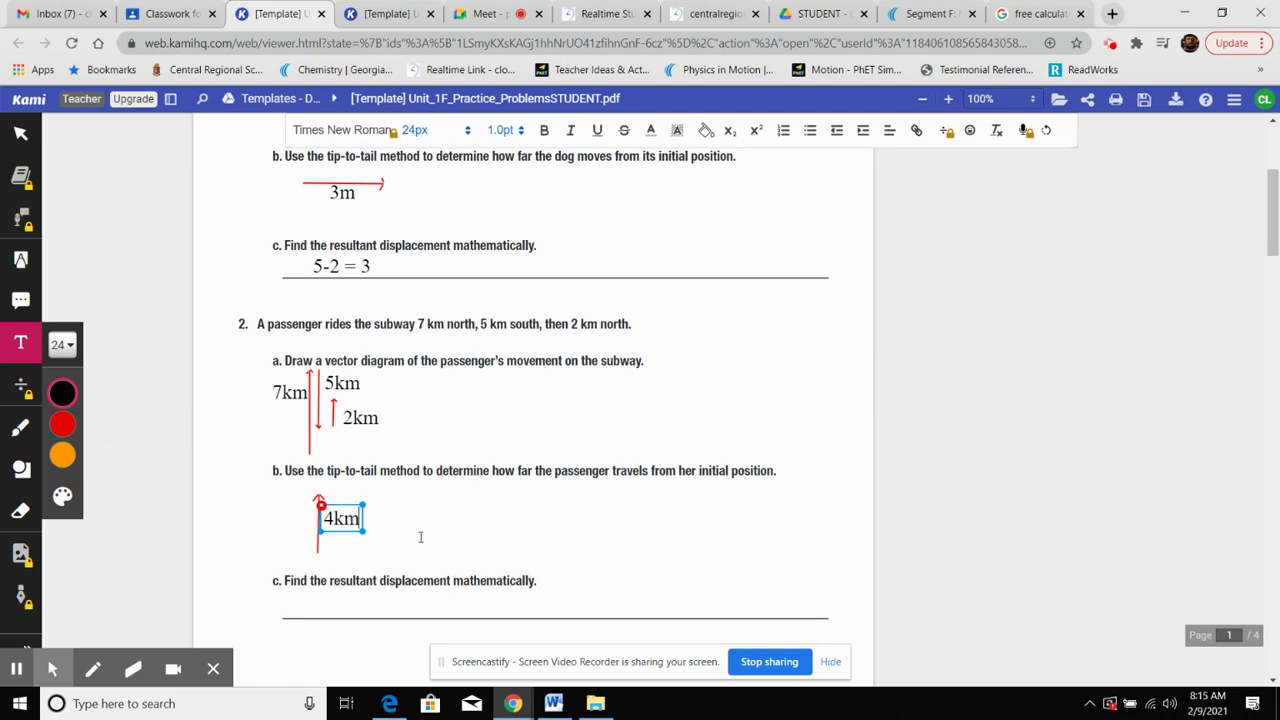
{"action": "left_click", "coordinate": [422, 536]}
{"action": "left_click", "coordinate": [304, 604]}
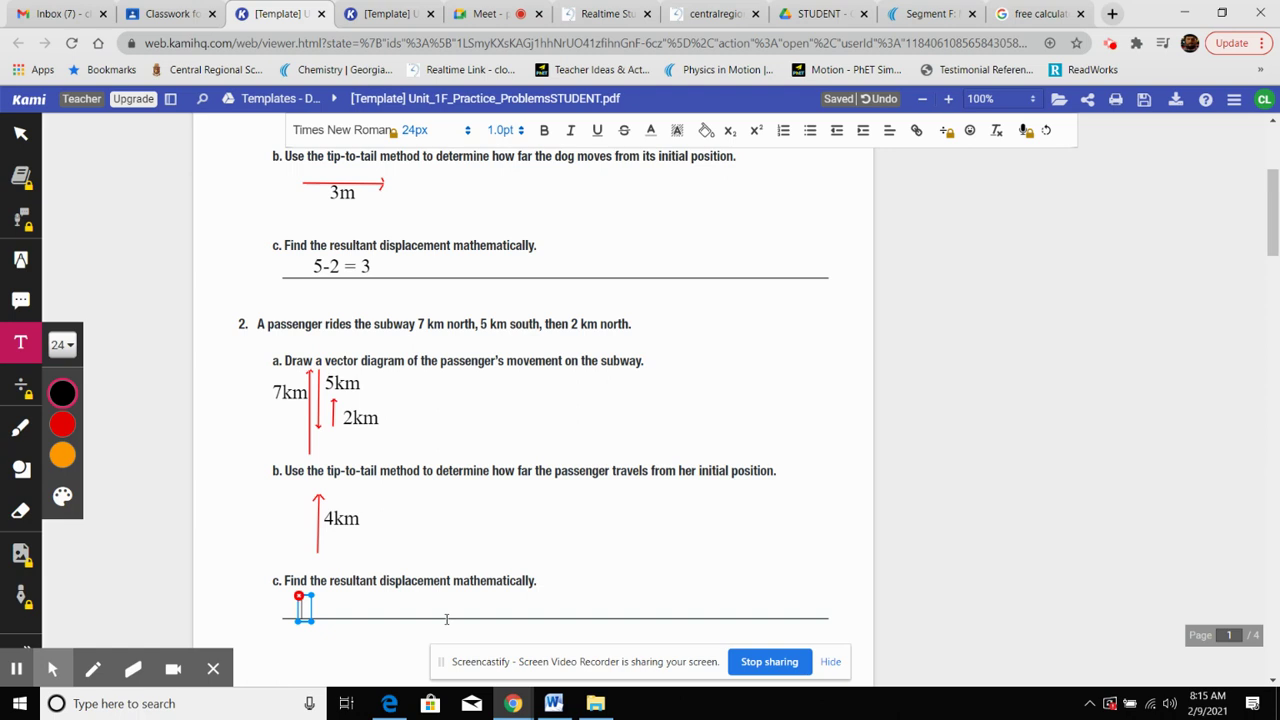
Write 7+2 = 9 km N and then 9-5 = 4km N on 2c's answer line
{"action": "type", "text": "7+"}
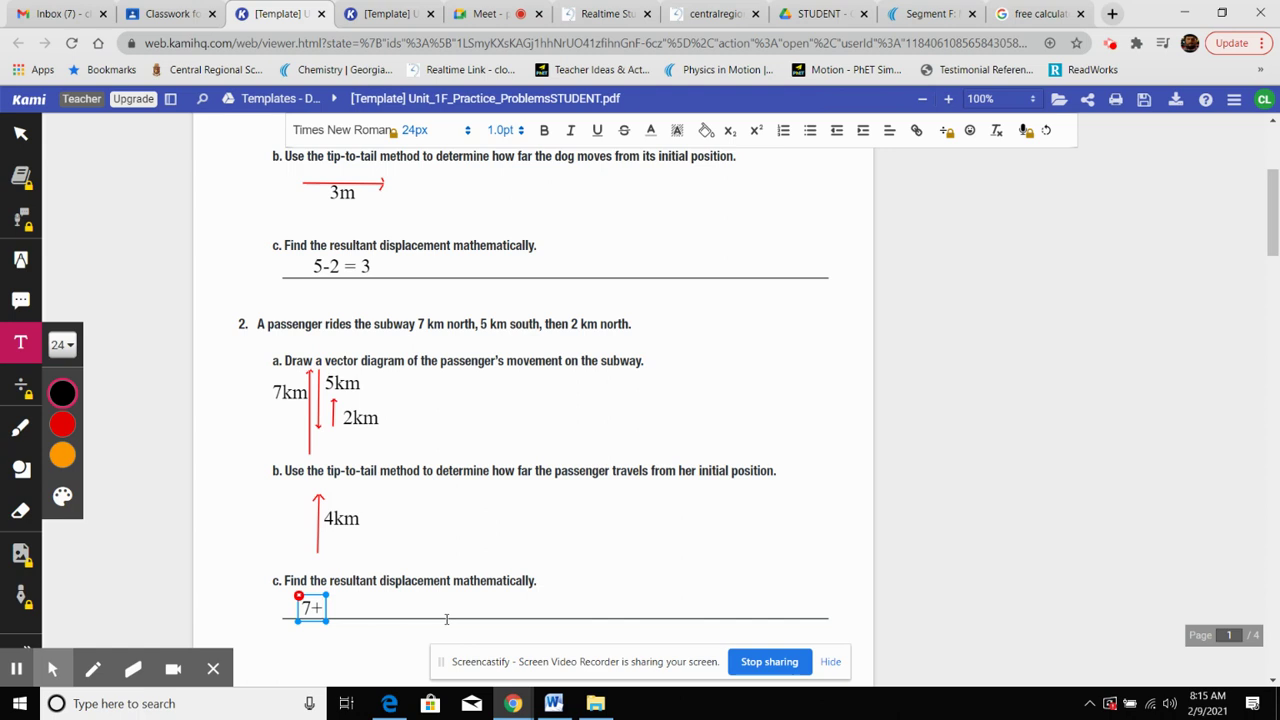
{"action": "type", "text": "2 = 9 km"}
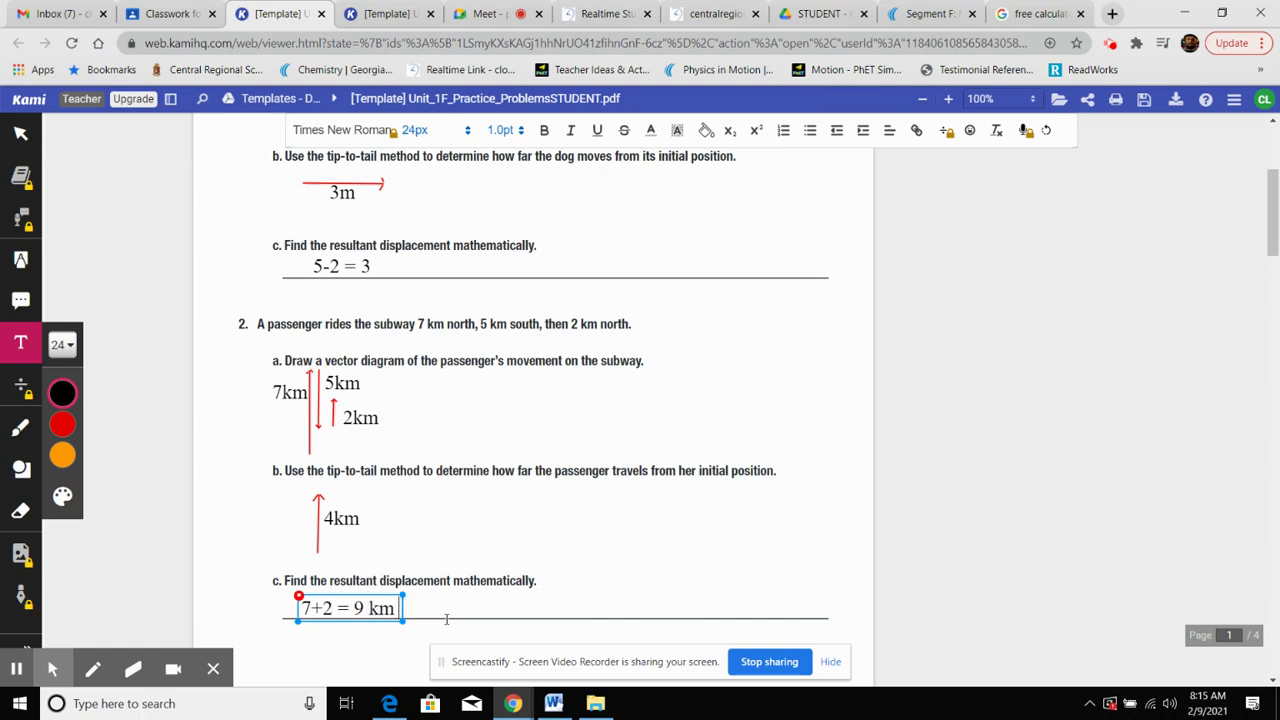
{"action": "type", "text": " N"}
{"action": "left_click", "coordinate": [476, 605]}
{"action": "left_click", "coordinate": [482, 603]}
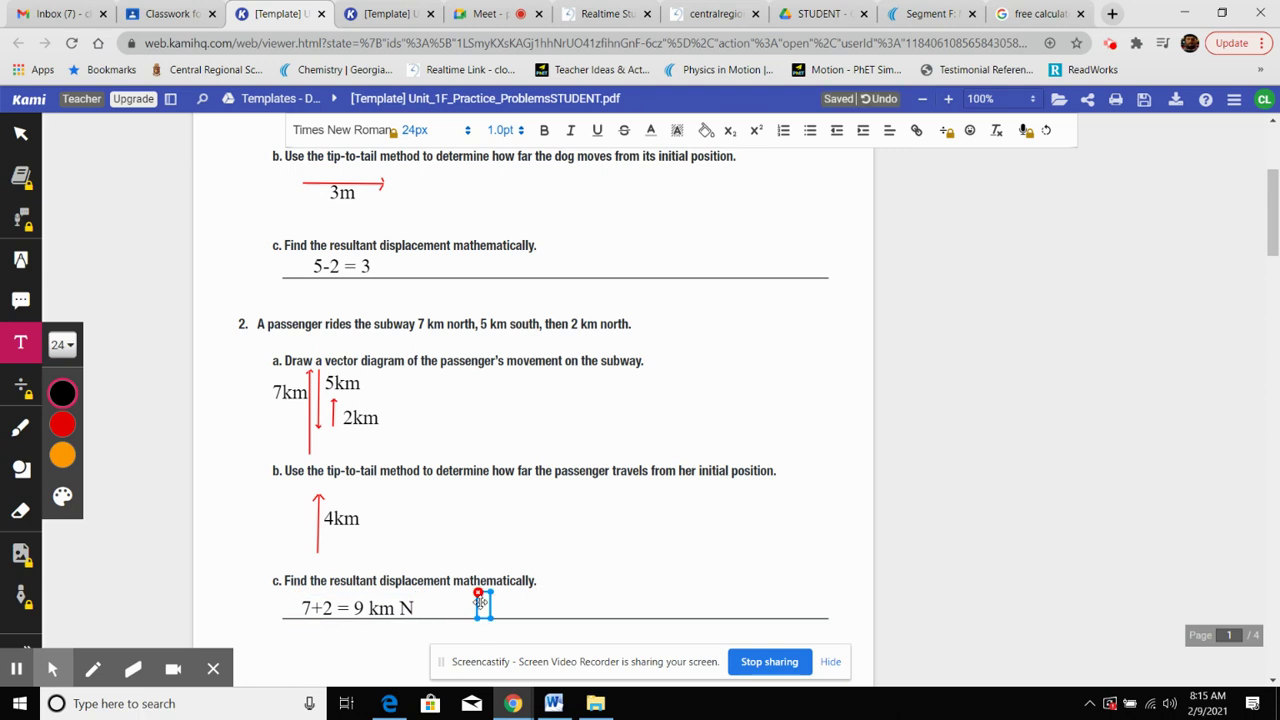
{"action": "type", "text": "-5"}
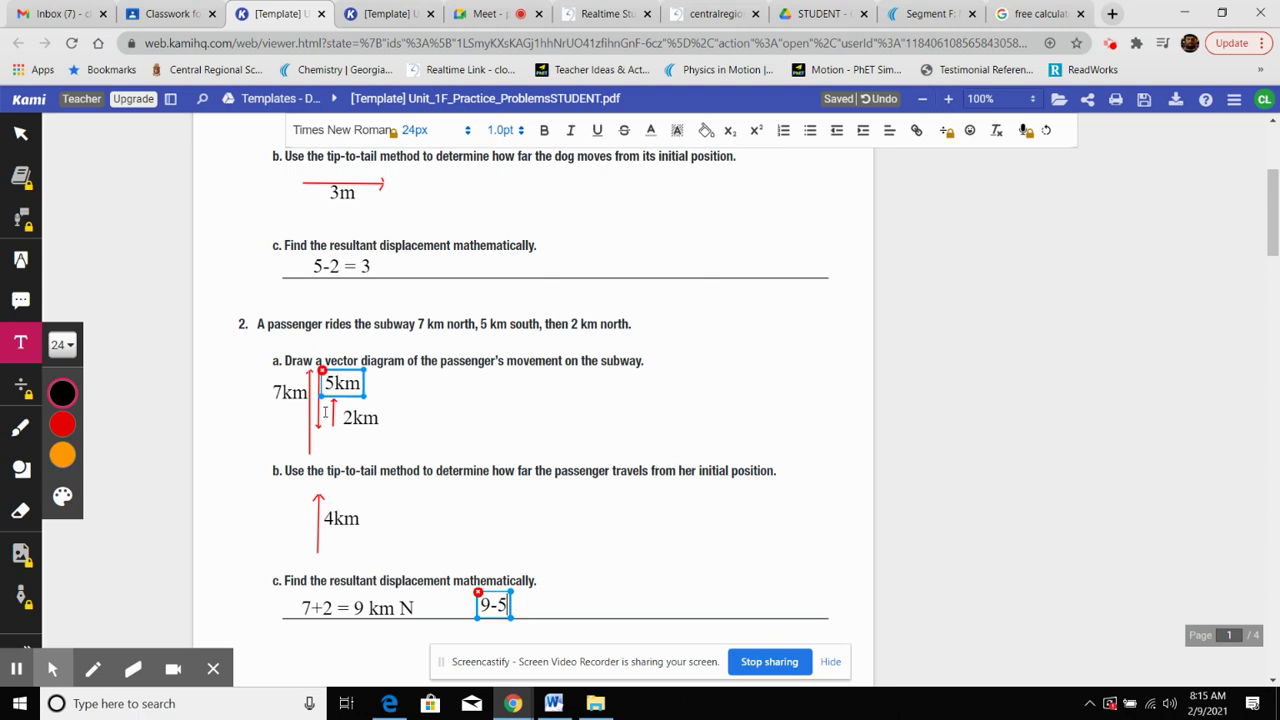
{"action": "type", "text": " = 4km"}
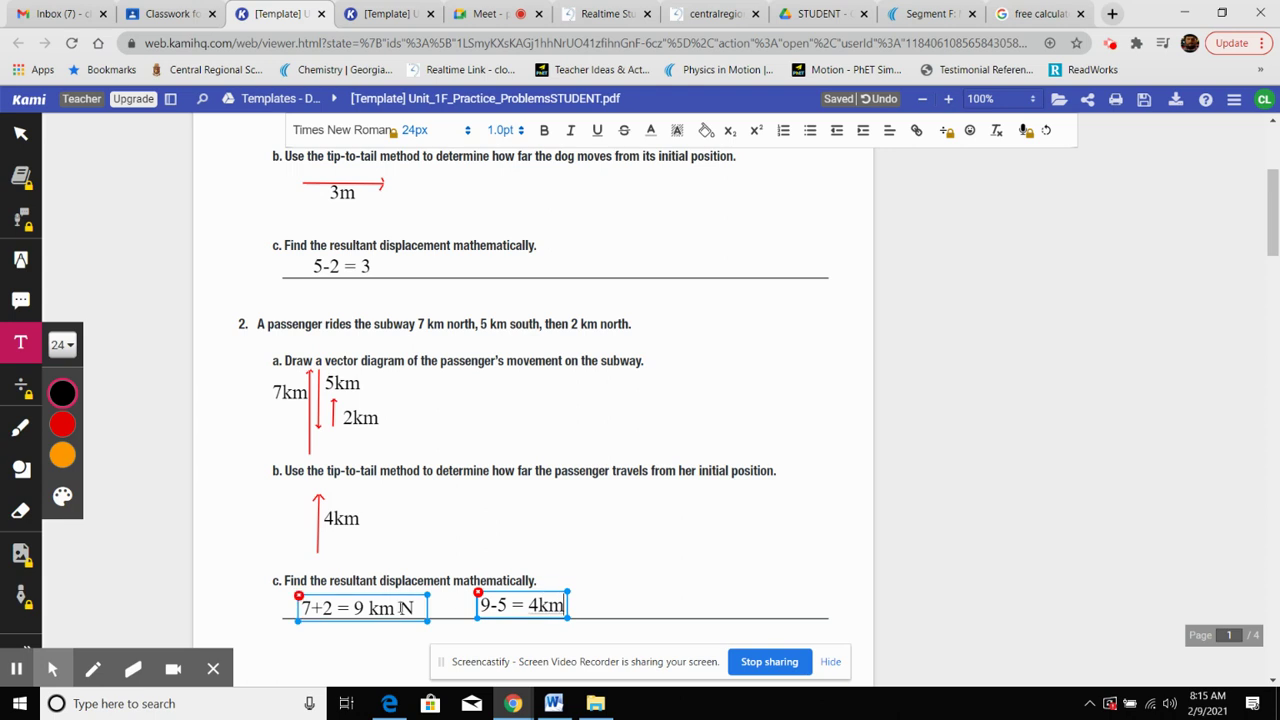
{"action": "type", "text": " N"}
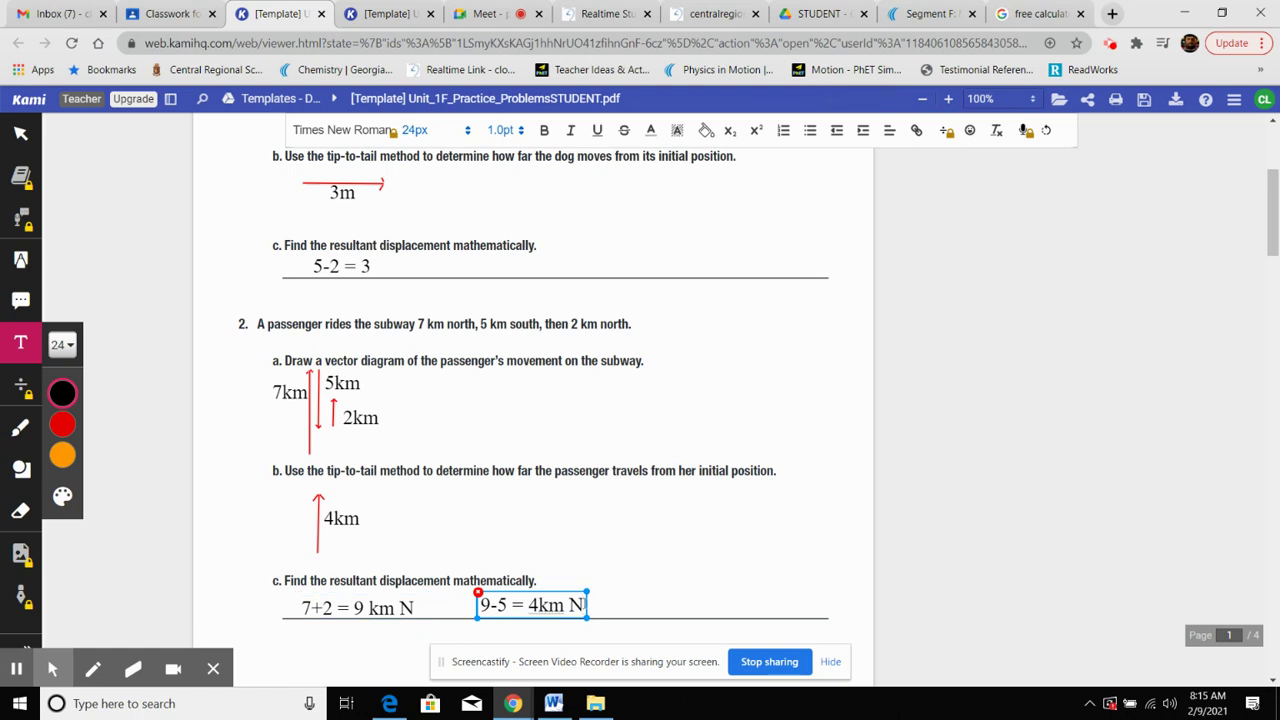
{"action": "left_click", "coordinate": [630, 597]}
Scroll down the worksheet to page 2 with rocket problem 3
{"action": "scroll", "coordinate": [706, 577], "scroll_direction": "down", "scroll_amount": 2}
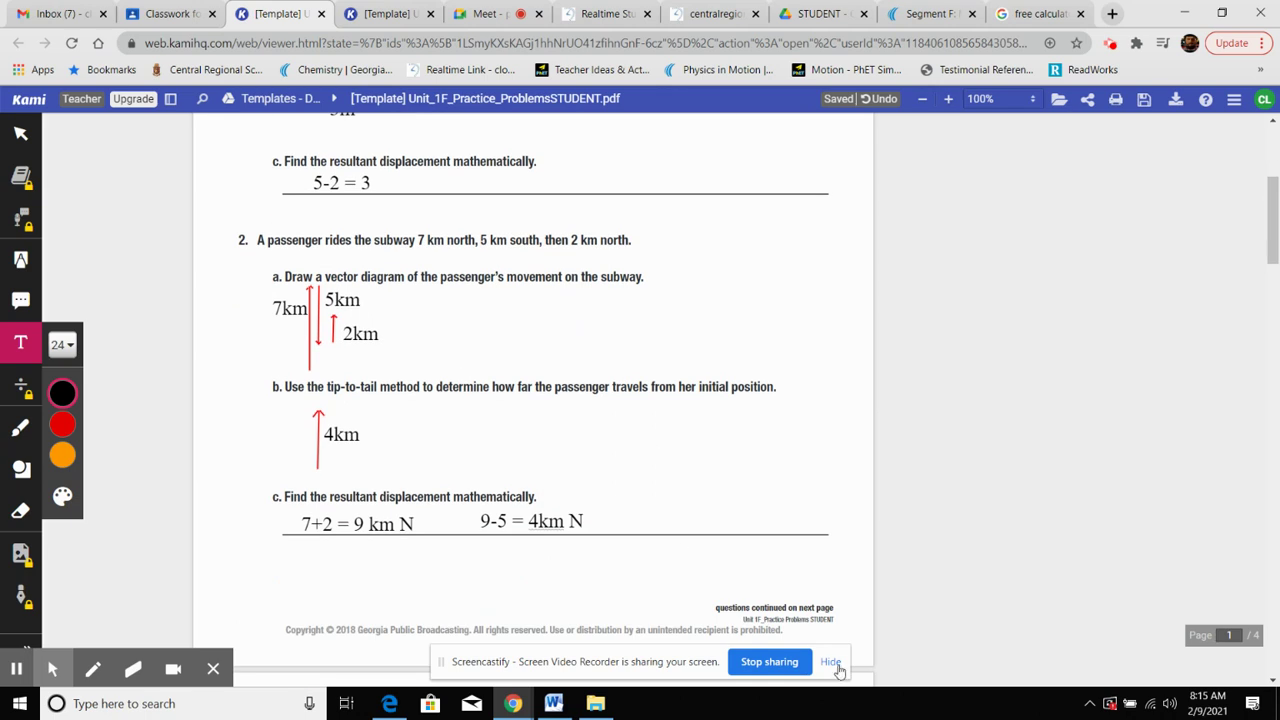
{"action": "left_click", "coordinate": [830, 661]}
{"action": "scroll", "coordinate": [958, 592], "scroll_direction": "down", "scroll_amount": 6}
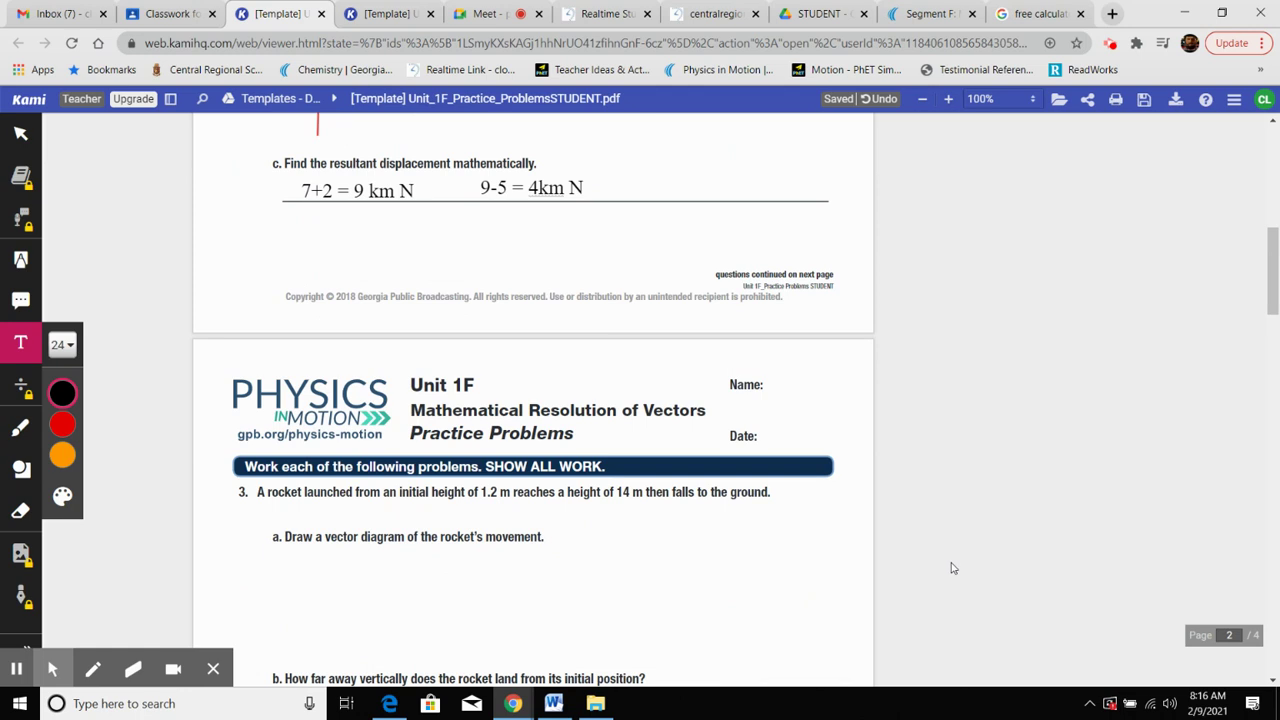
{"action": "scroll", "coordinate": [952, 568], "scroll_direction": "down", "scroll_amount": 2}
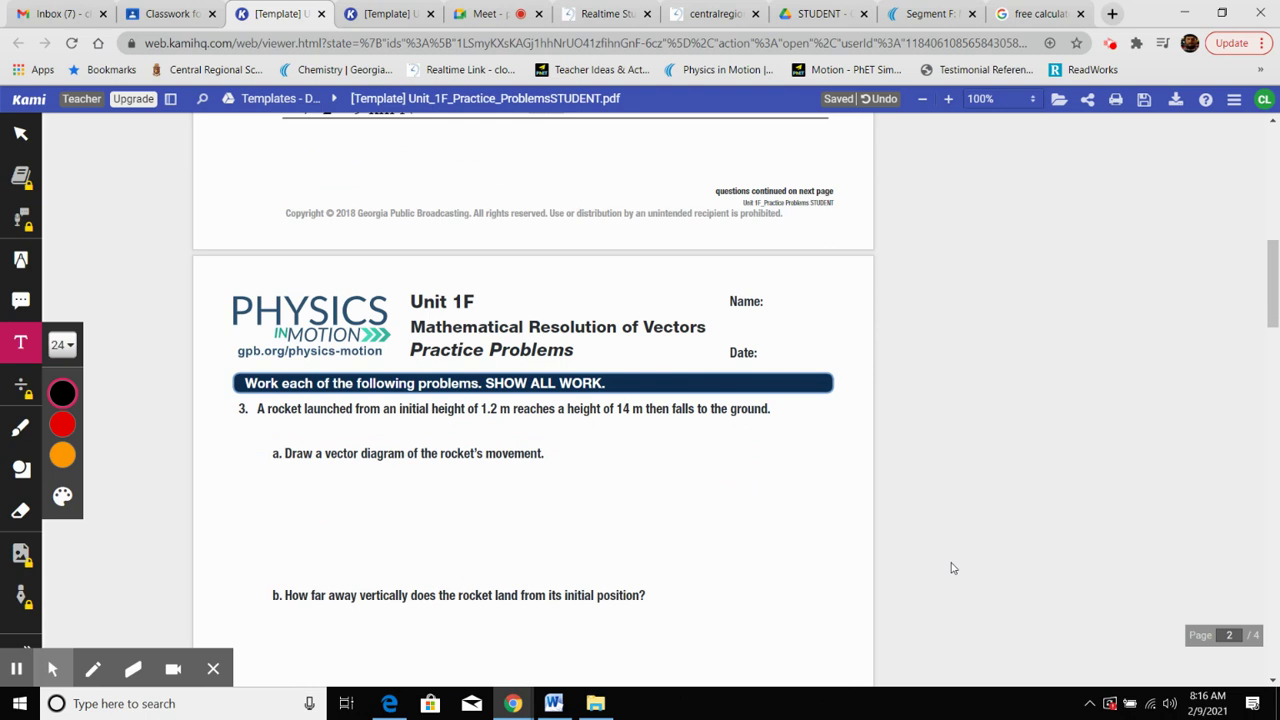
{"action": "scroll", "coordinate": [952, 568], "scroll_direction": "down", "scroll_amount": 4}
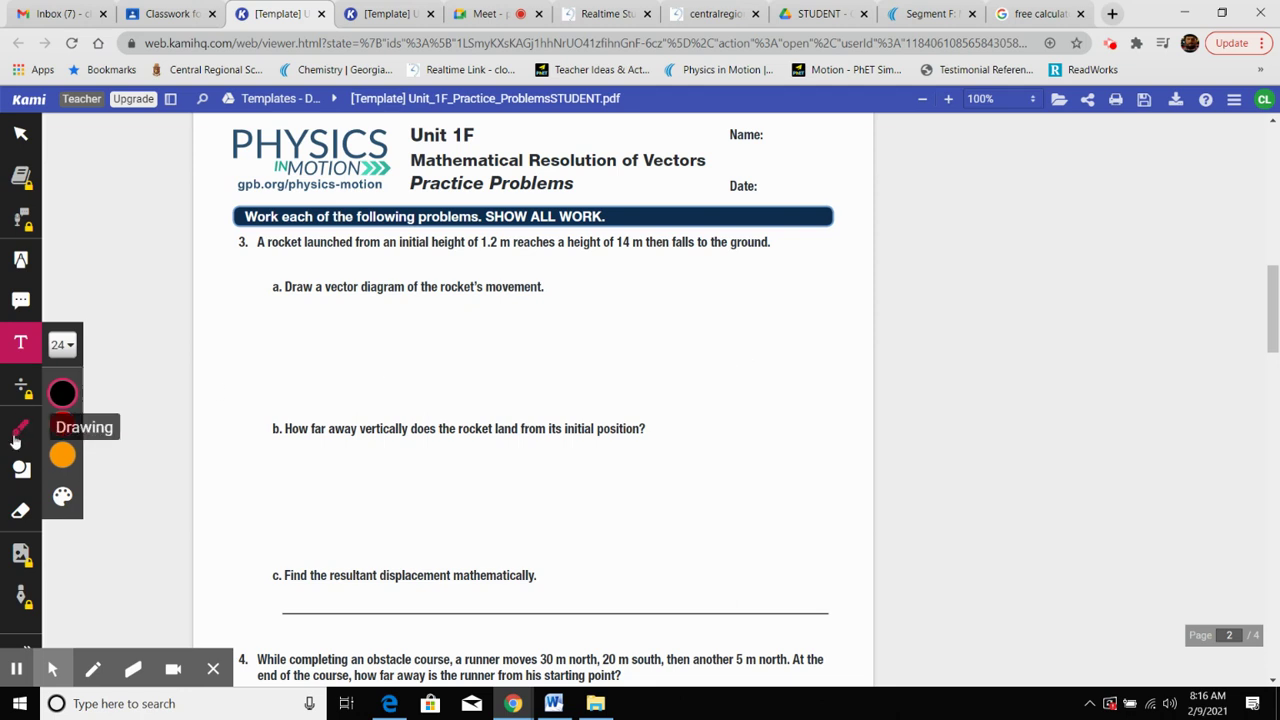
Draw a short platform line, a longer ground line, and a small upward arrow between them
{"action": "left_click", "coordinate": [21, 467]}
{"action": "left_click", "coordinate": [62, 497]}
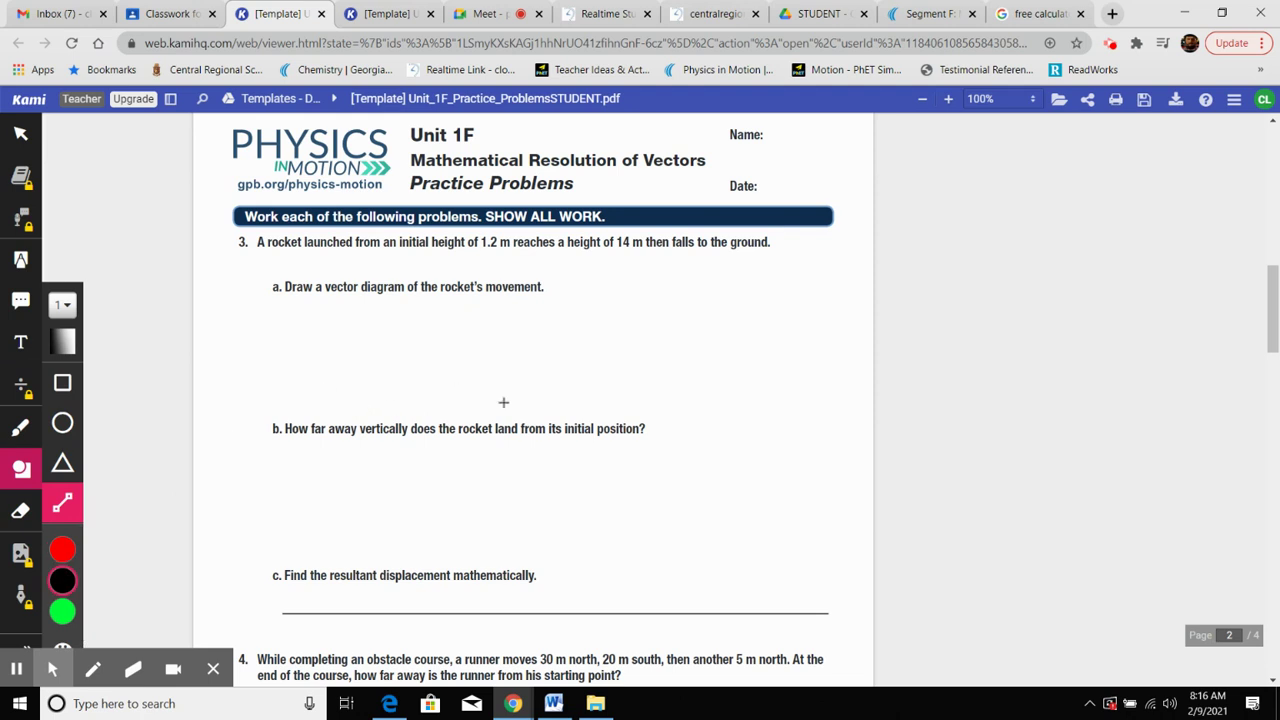
{"action": "left_click_drag", "start_coordinate": [504, 390], "coordinate": [585, 388]}
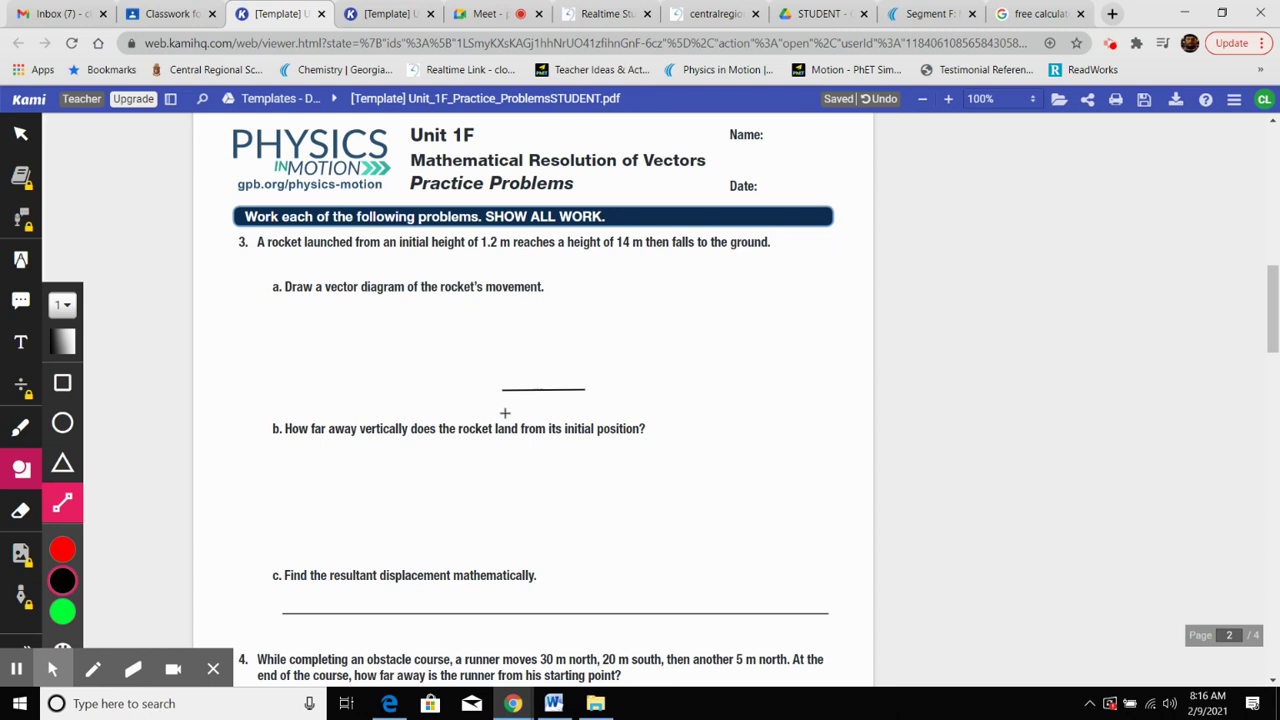
{"action": "left_click_drag", "start_coordinate": [504, 411], "coordinate": [695, 410]}
{"action": "left_click_drag", "start_coordinate": [509, 410], "coordinate": [508, 393]}
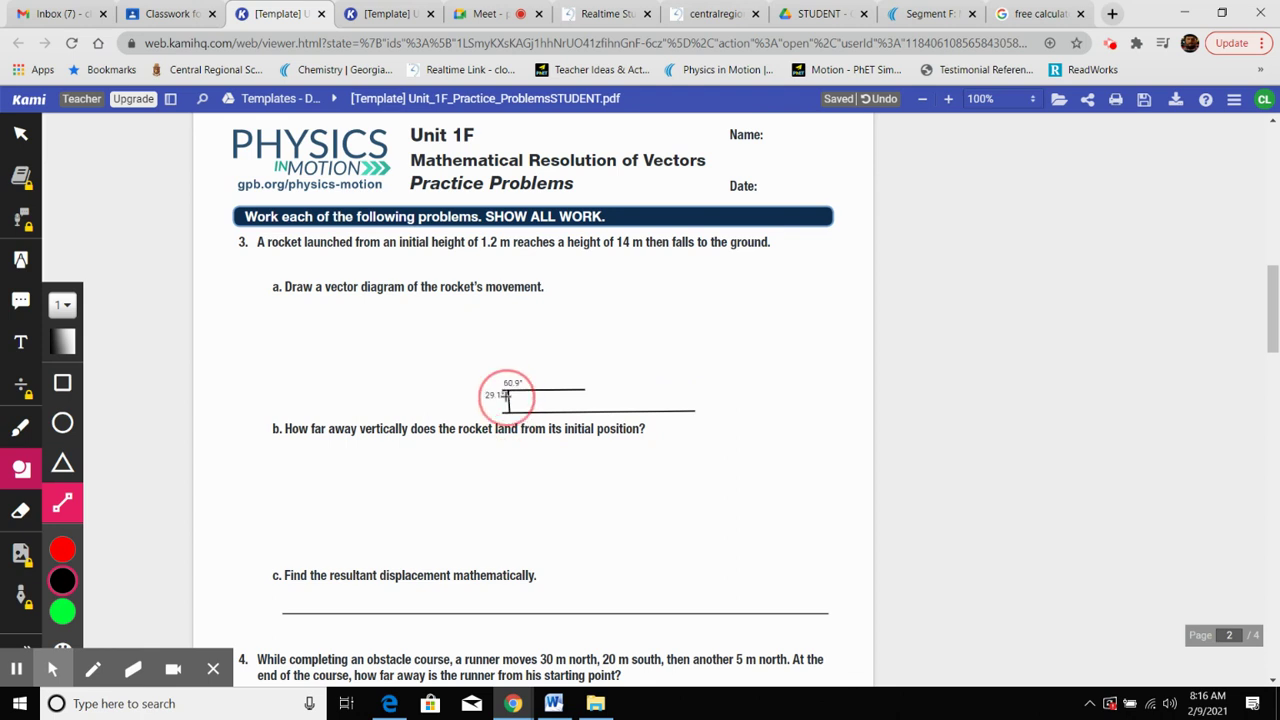
{"action": "left_click", "coordinate": [507, 392]}
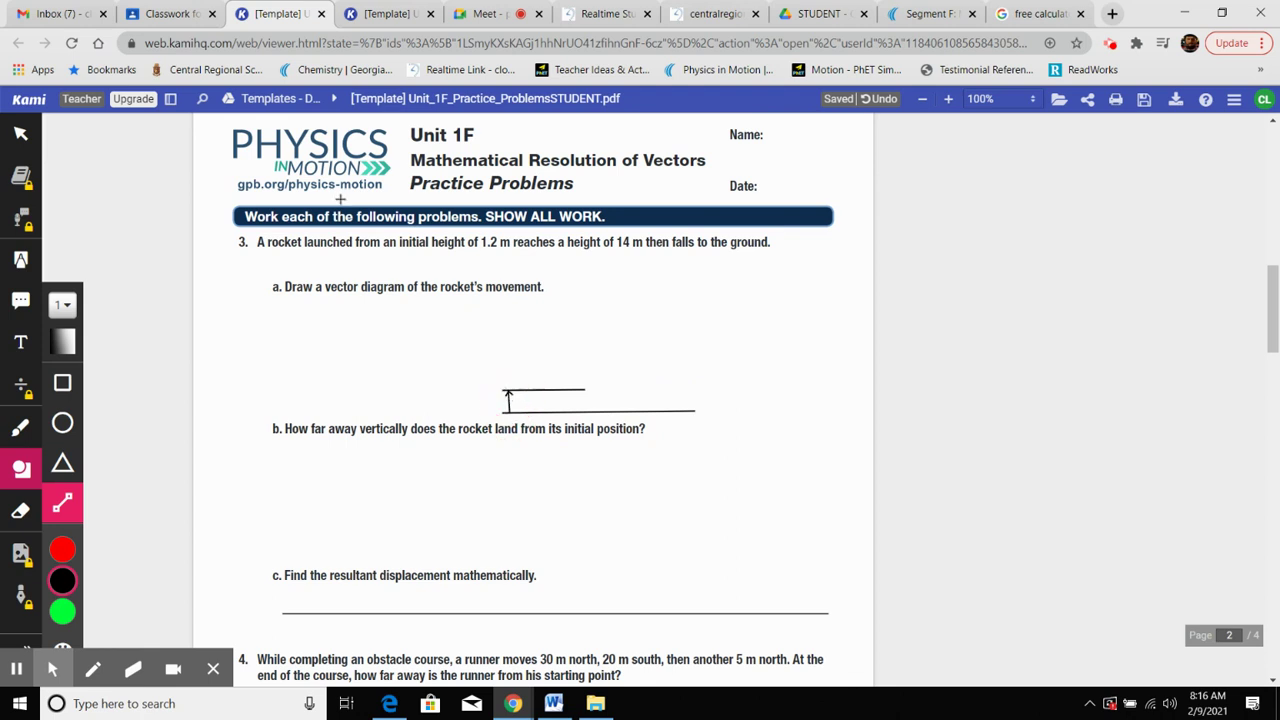
Label the small launch-height arrow 1.2m
{"action": "left_click", "coordinate": [20, 342]}
{"action": "left_click", "coordinate": [464, 402]}
{"action": "type", "text": "1.2"}
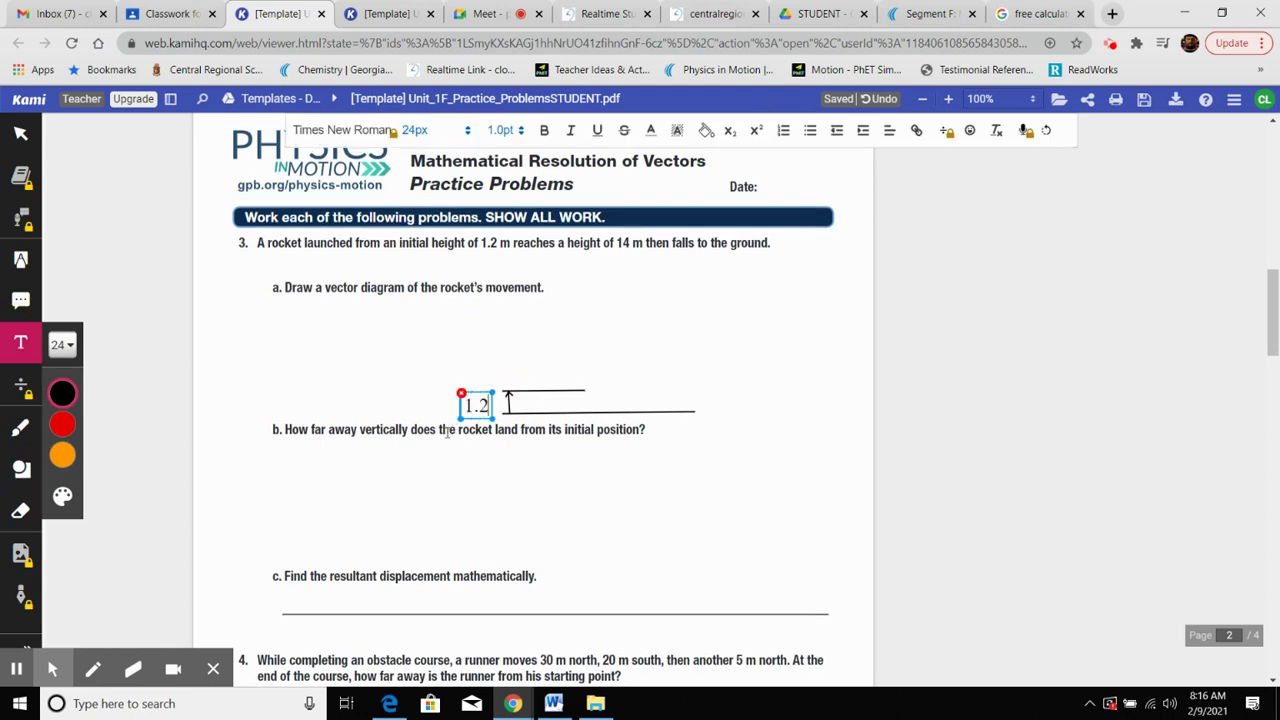
{"action": "type", "text": "m"}
{"action": "left_click", "coordinate": [716, 374]}
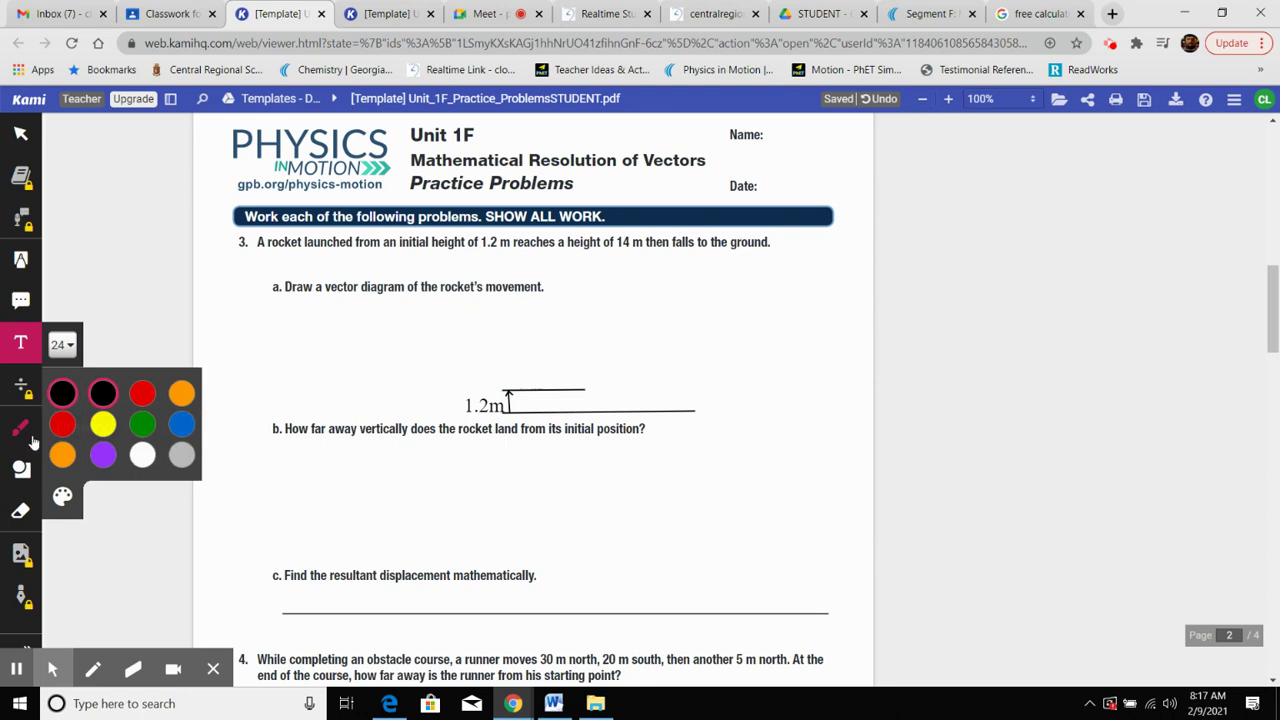
Draw a red arrow from the ground line up to the 14 m height
{"action": "left_click", "coordinate": [21, 472]}
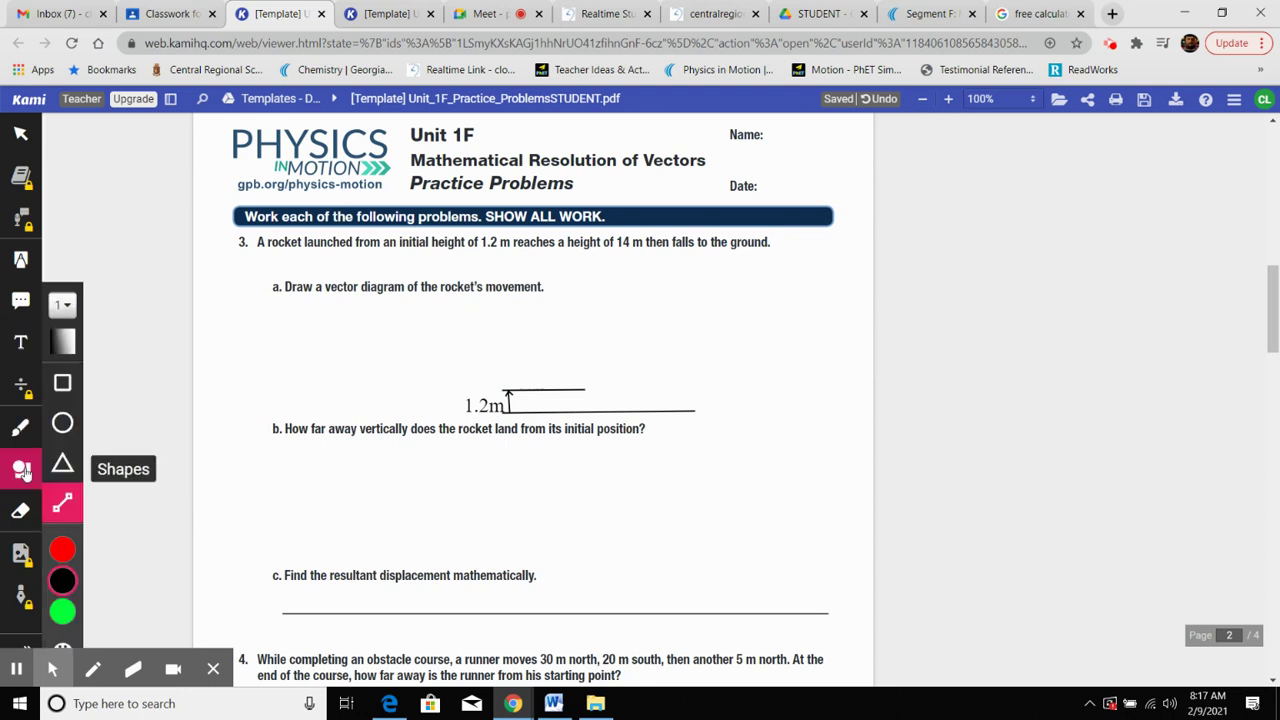
{"action": "left_click", "coordinate": [61, 508]}
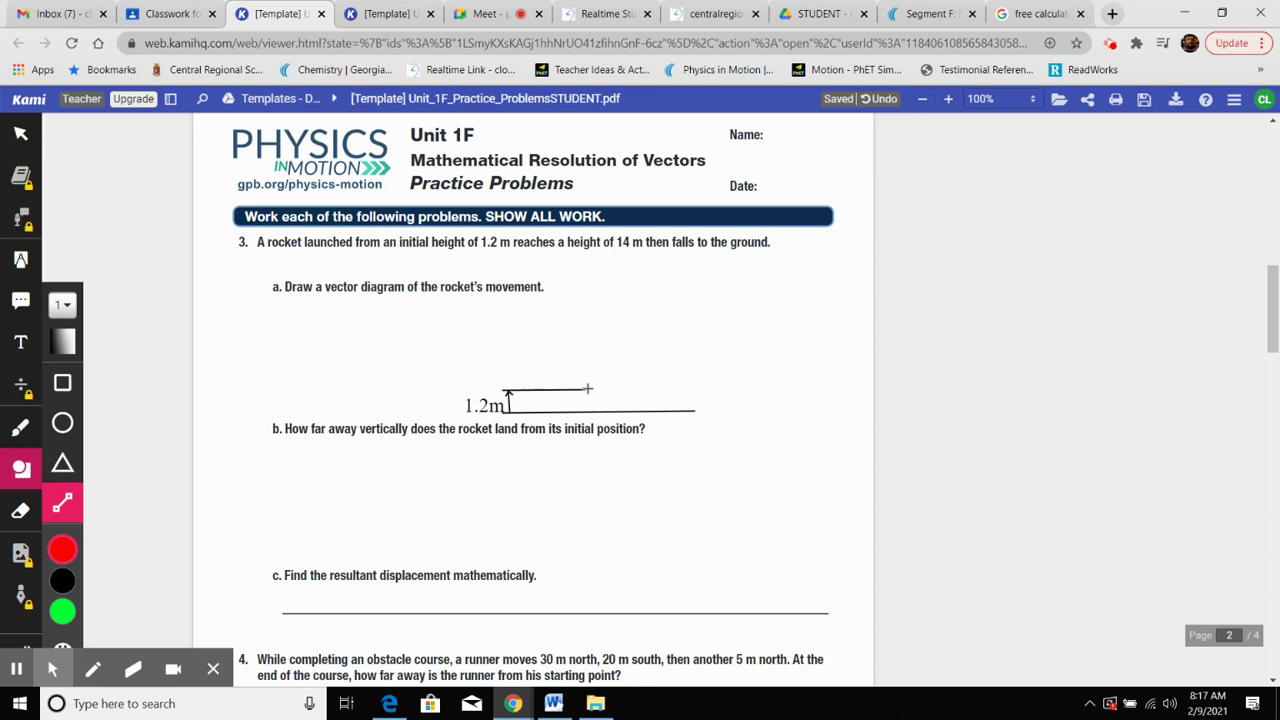
{"action": "left_click", "coordinate": [611, 410]}
{"action": "left_click_drag", "start_coordinate": [611, 410], "coordinate": [608, 261]}
{"action": "left_click", "coordinate": [606, 262]}
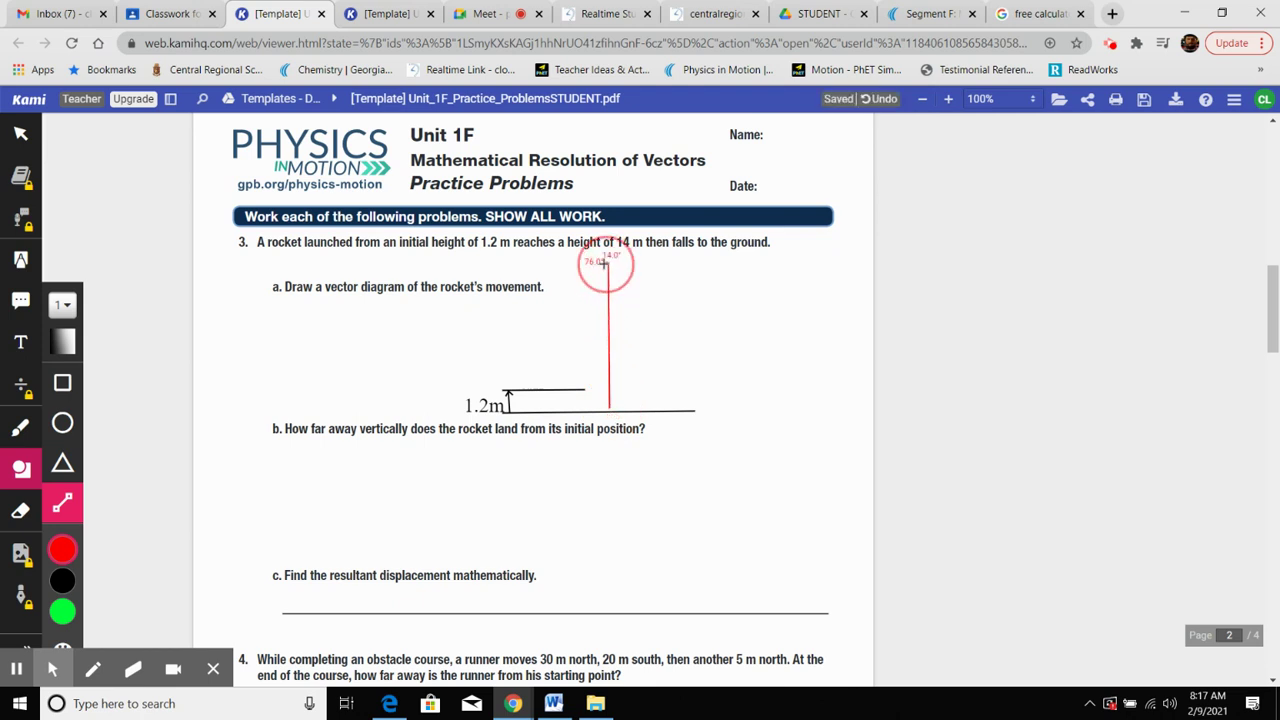
{"action": "left_click", "coordinate": [607, 262]}
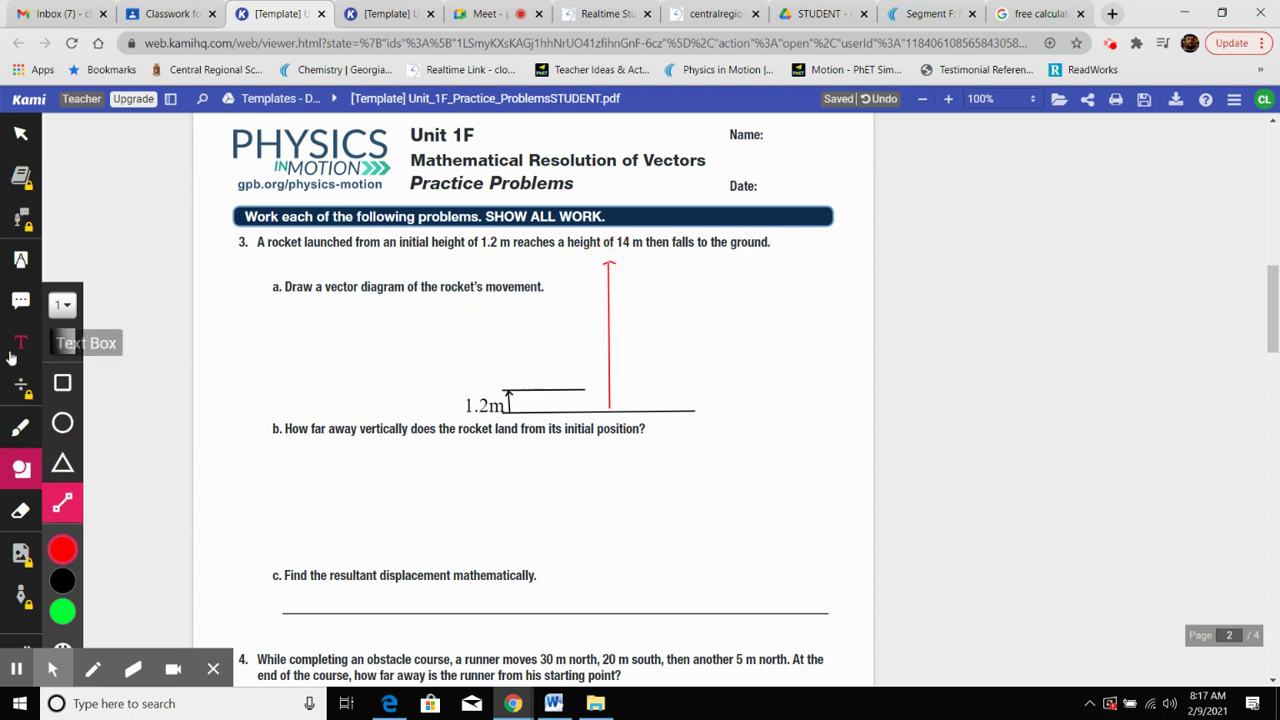
Label the red arrow 14m and draw a red line back down to the ground
{"action": "left_click", "coordinate": [21, 342]}
{"action": "left_click", "coordinate": [632, 302]}
{"action": "left_click", "coordinate": [627, 268]}
{"action": "type", "text": "14m"}
{"action": "left_click", "coordinate": [743, 329]}
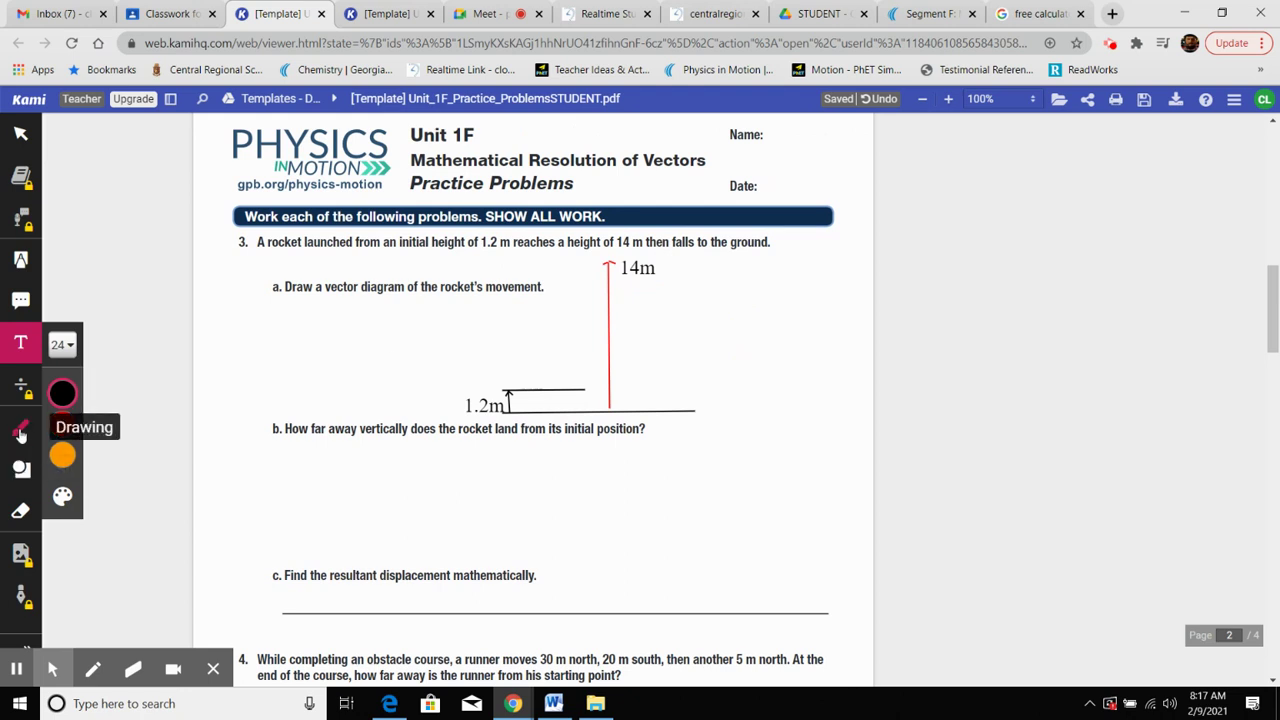
{"action": "left_click", "coordinate": [16, 483]}
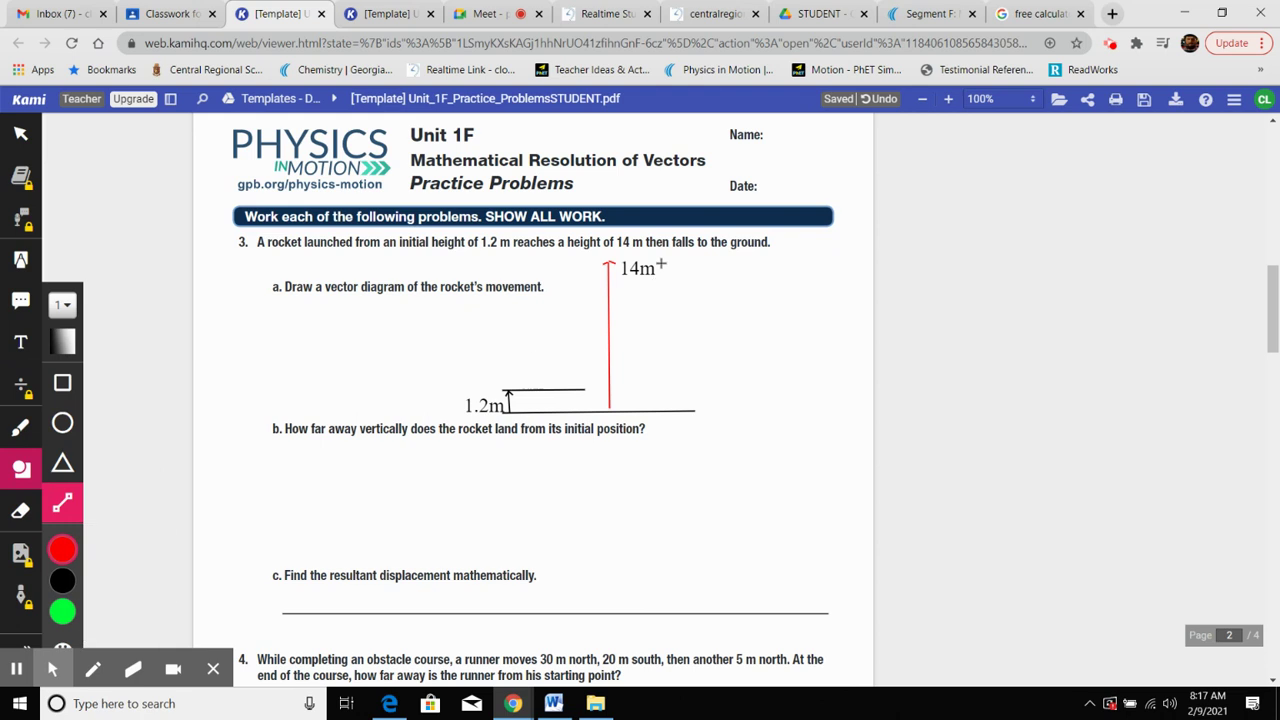
{"action": "left_click_drag", "start_coordinate": [661, 266], "coordinate": [663, 406]}
Add the descent arrowhead and sketch a rectangle-and-triangle rocket on the platform, redoing the triangle
{"action": "left_click", "coordinate": [663, 406]}
{"action": "left_click_drag", "start_coordinate": [493, 436], "coordinate": [517, 436]}
{"action": "left_click", "coordinate": [70, 388]}
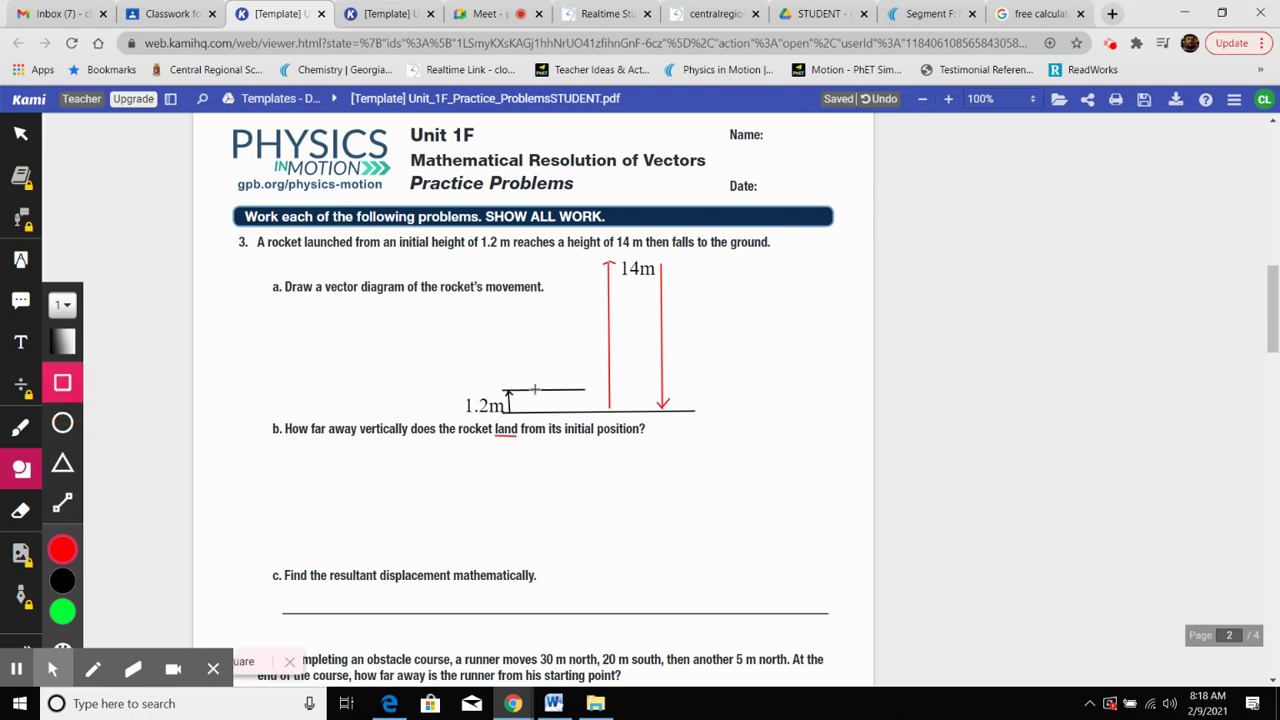
{"action": "left_click_drag", "start_coordinate": [515, 389], "coordinate": [517, 358]}
{"action": "left_click", "coordinate": [62, 463]}
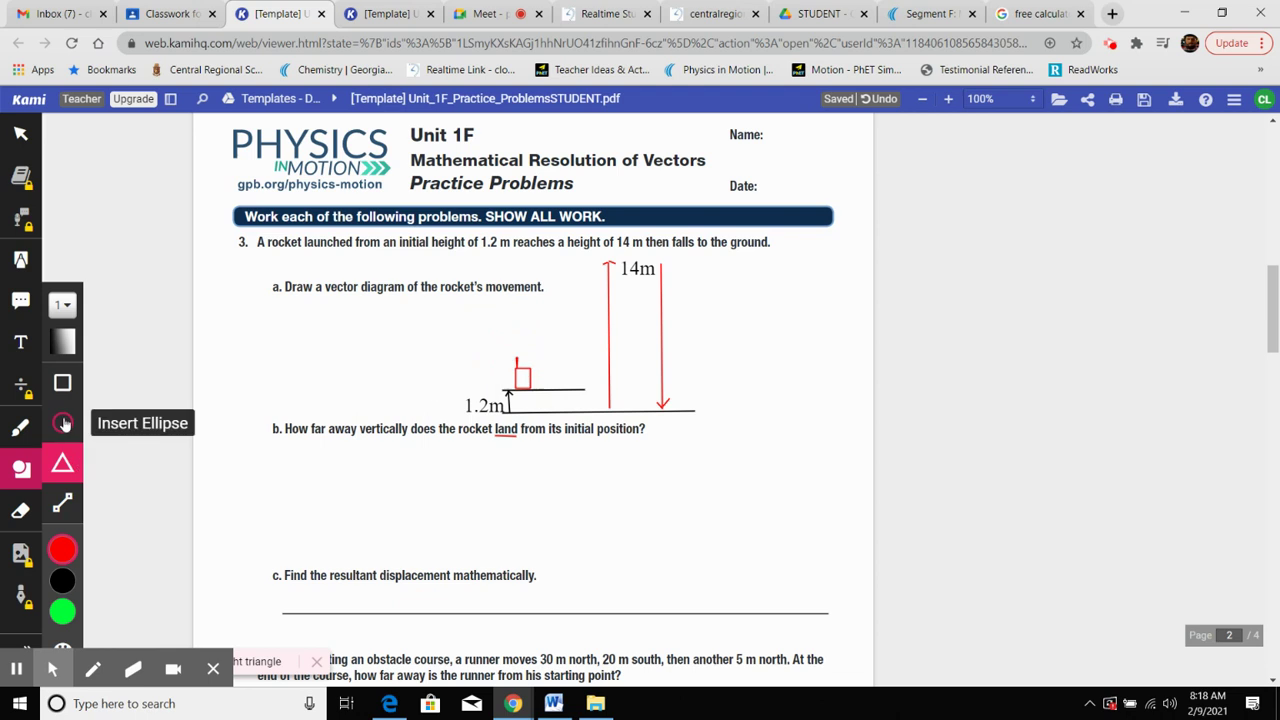
{"action": "left_click", "coordinate": [882, 98]}
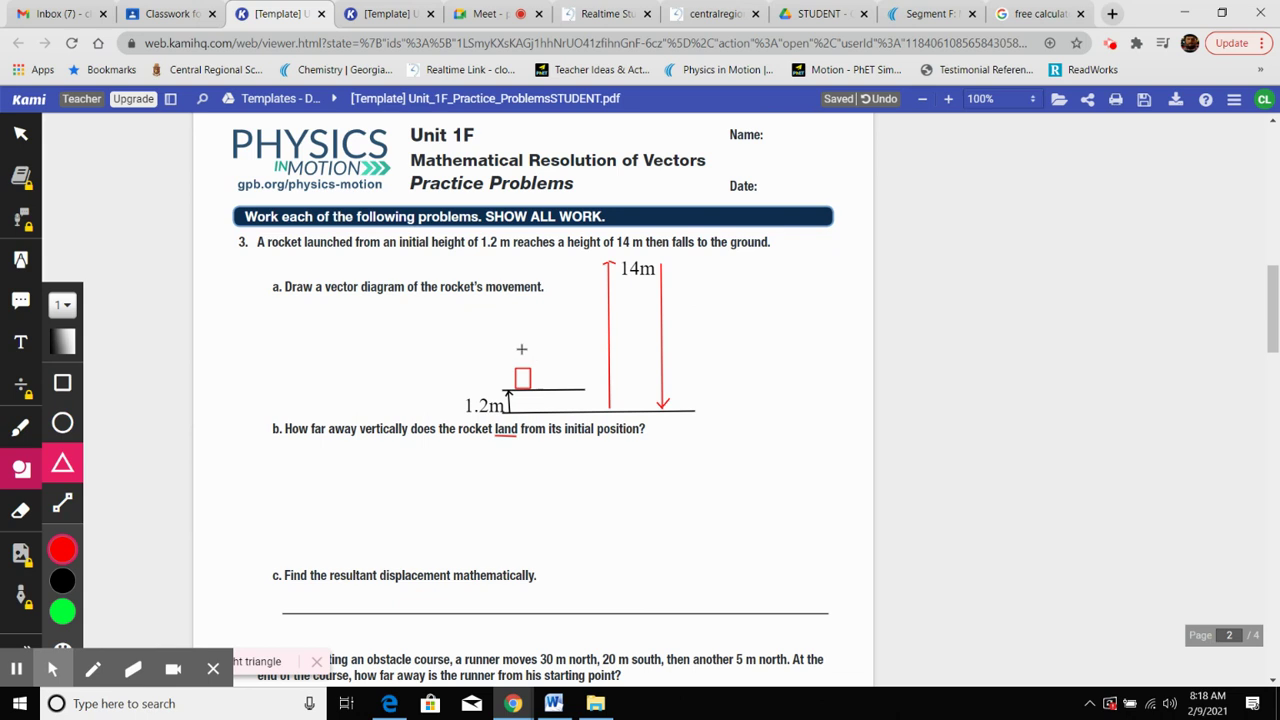
{"action": "left_click_drag", "start_coordinate": [521, 349], "coordinate": [531, 371]}
Underline the word 'land' in question b in red
{"action": "left_click", "coordinate": [20, 133]}
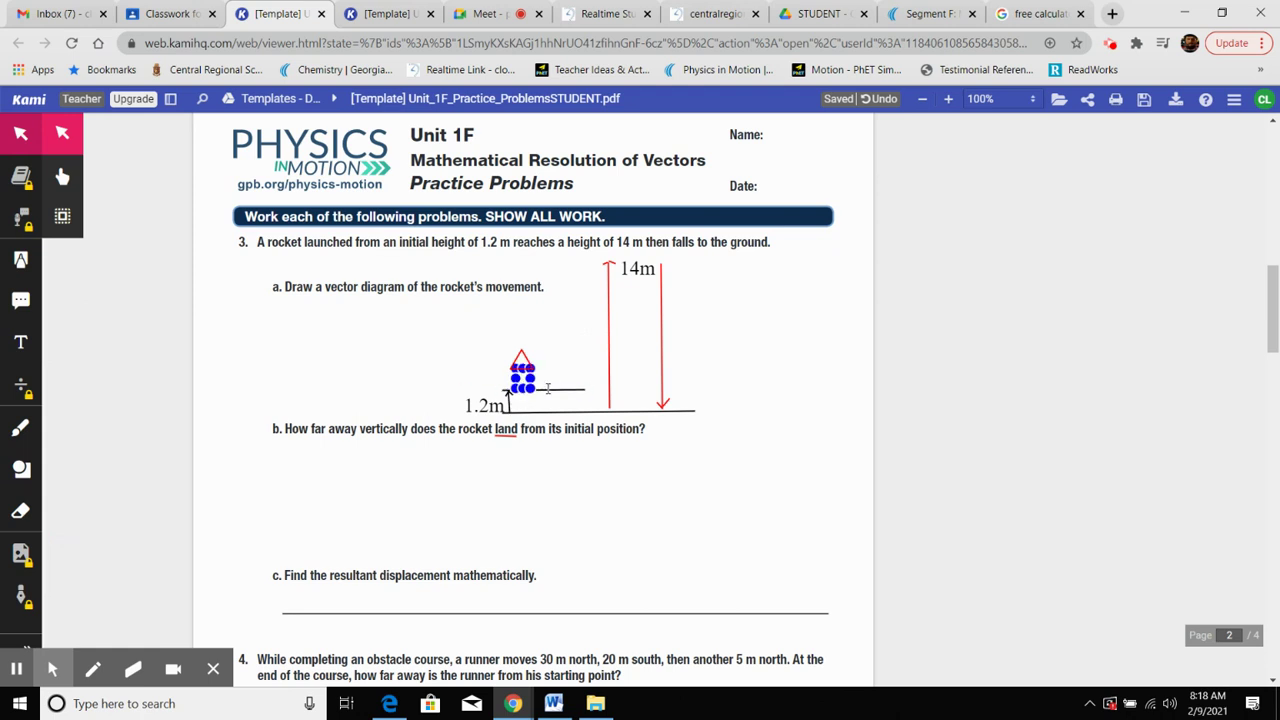
{"action": "left_click", "coordinate": [645, 254]}
{"action": "left_click", "coordinate": [666, 272]}
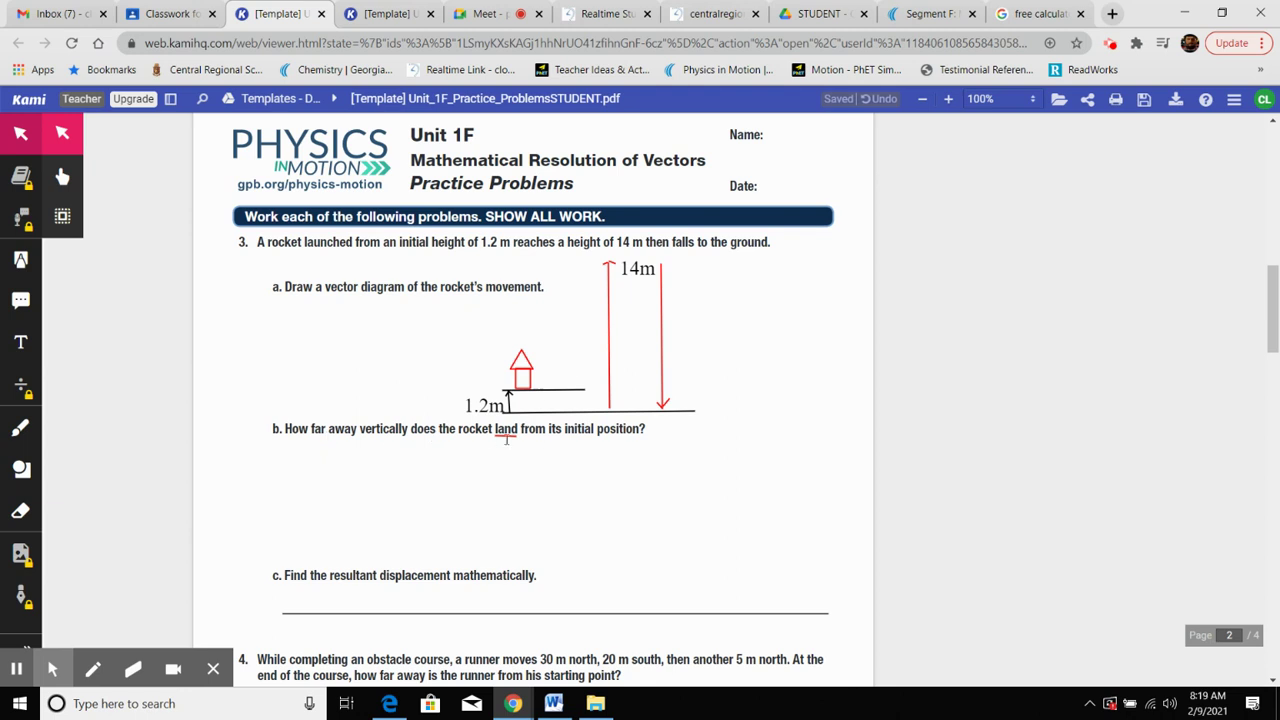
{"action": "double_click", "coordinate": [512, 437]}
{"action": "left_click", "coordinate": [508, 404]}
{"action": "left_click", "coordinate": [528, 390]}
{"action": "left_click", "coordinate": [669, 413]}
{"action": "left_click", "coordinate": [544, 392]}
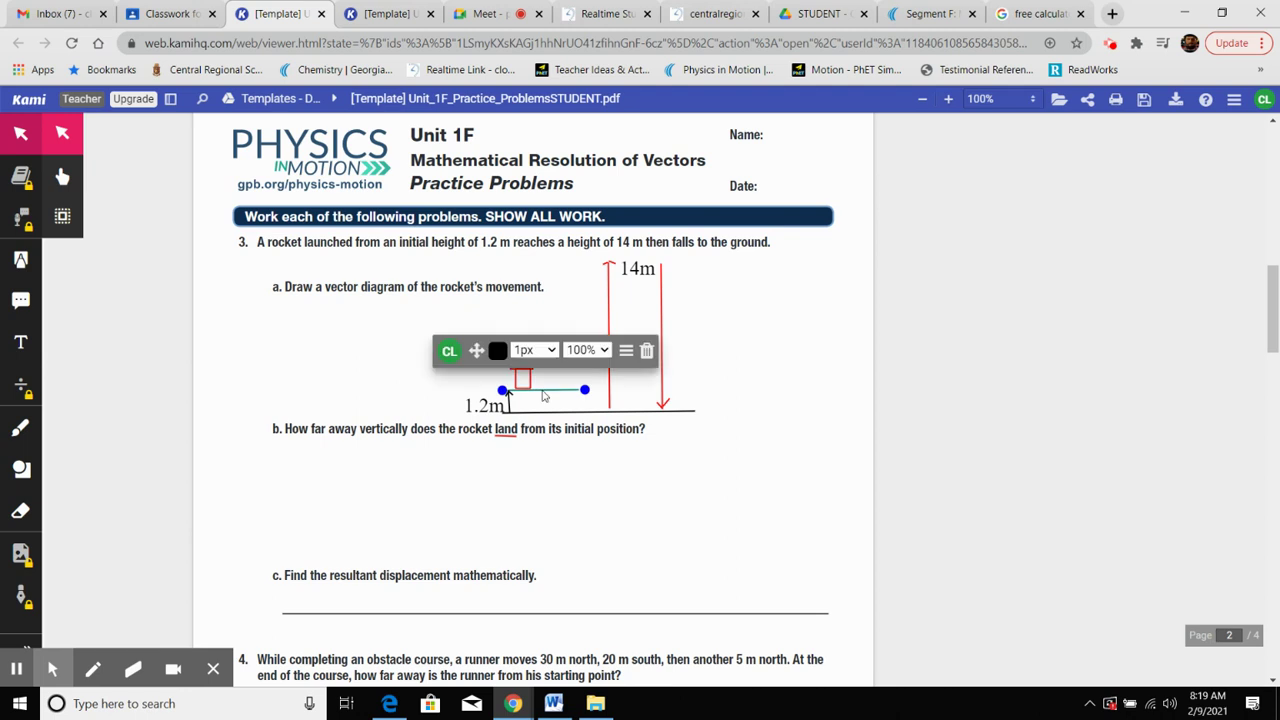
{"action": "left_click", "coordinate": [541, 399]}
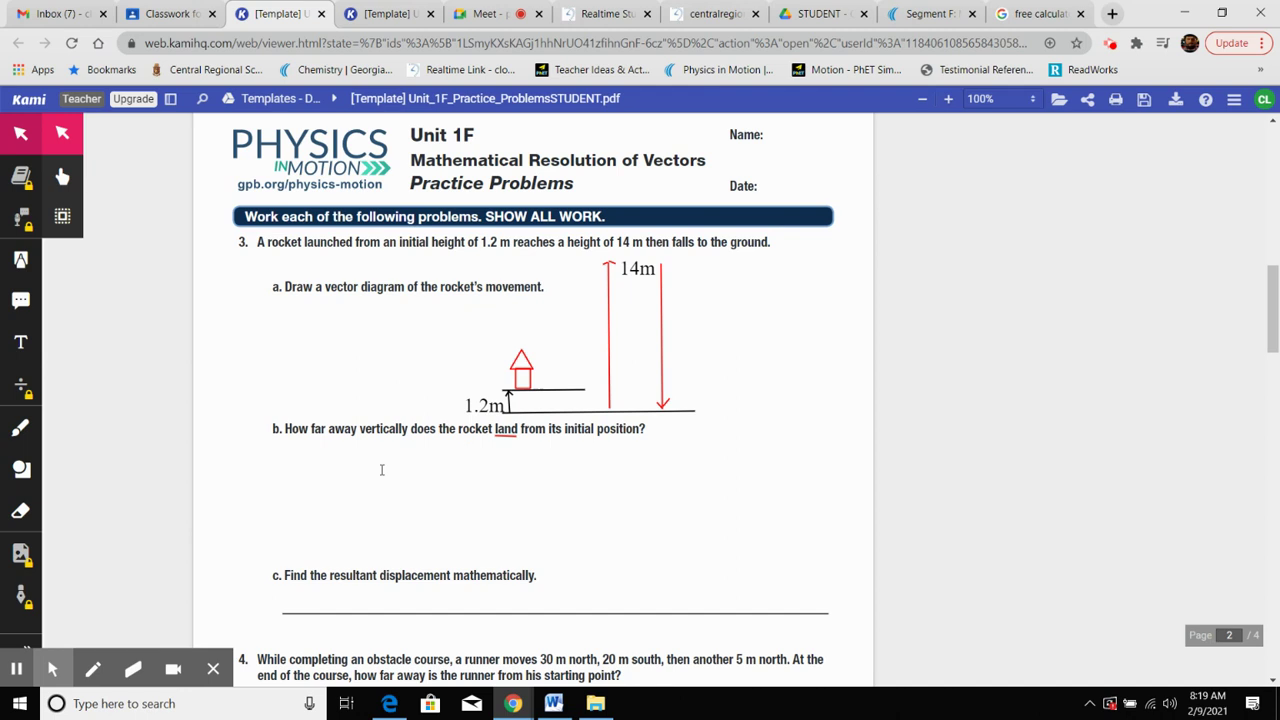
Type the answer -1.2m in a text box under question 3b, then deselect it
{"action": "left_click", "coordinate": [20, 342]}
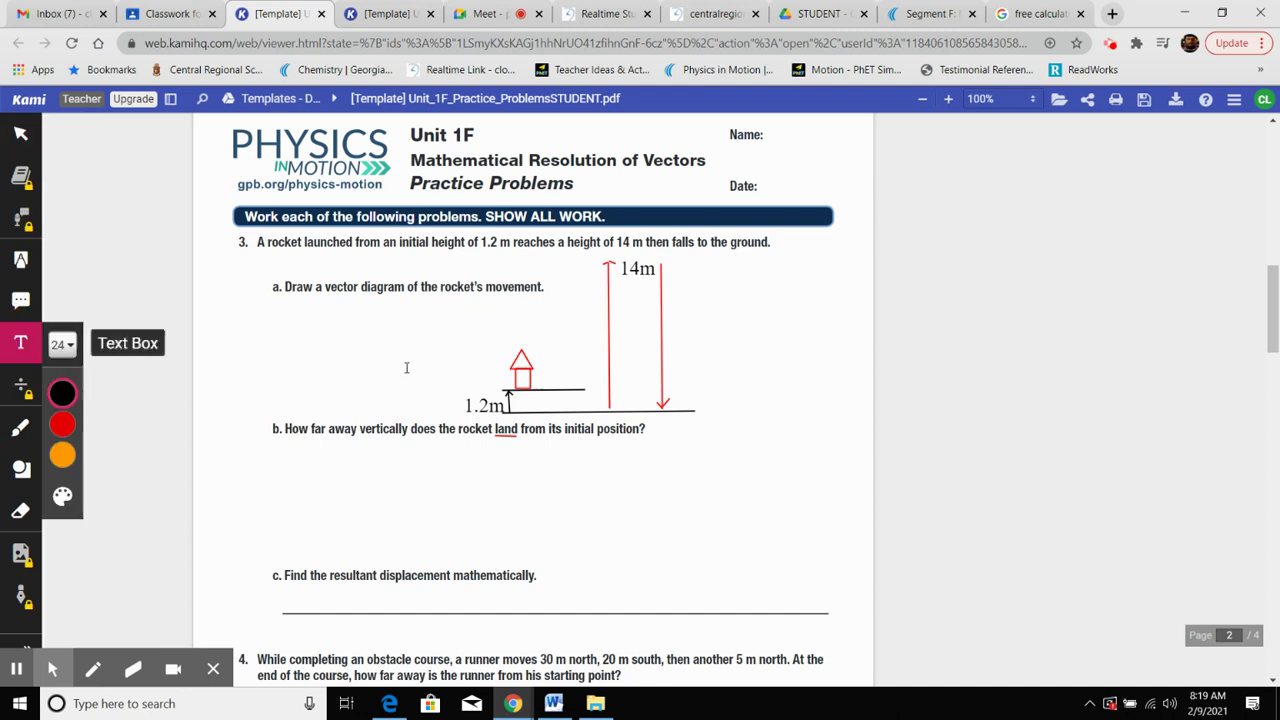
{"action": "left_click", "coordinate": [338, 465]}
{"action": "type", "text": "1"}
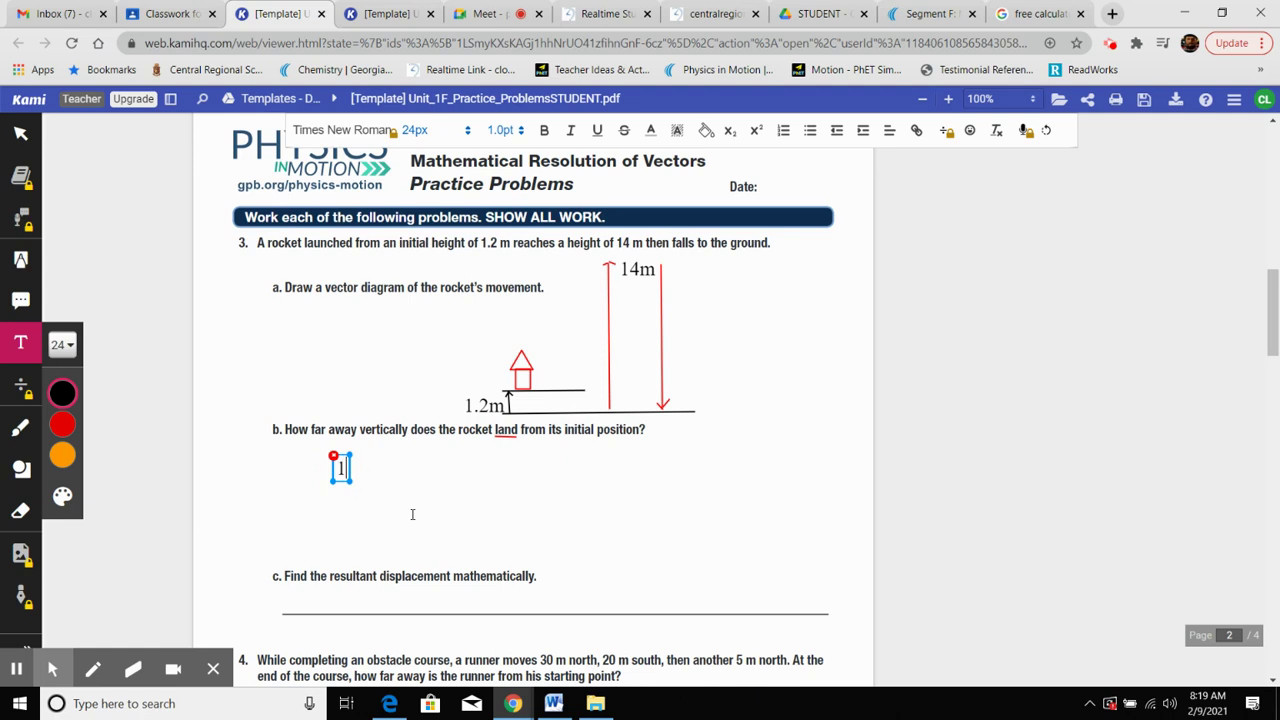
{"action": "key", "text": "BackSpace"}
{"action": "type", "text": "-1.2m"}
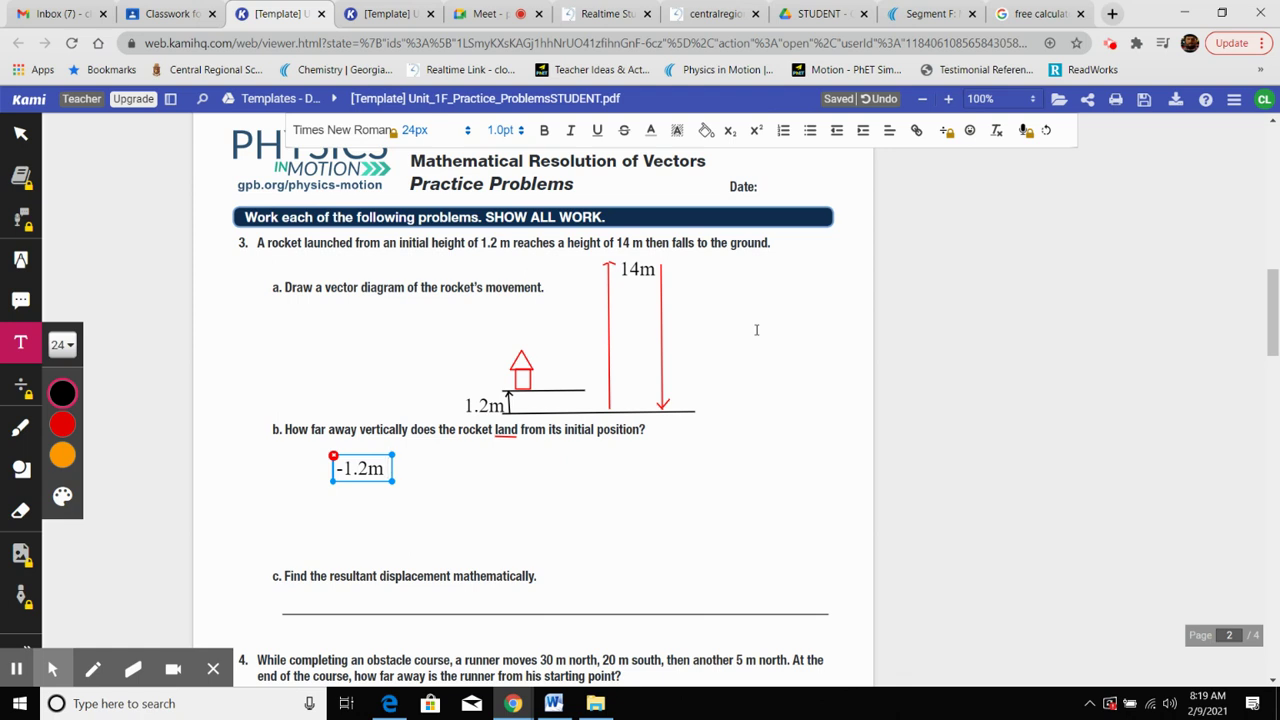
{"action": "left_click", "coordinate": [472, 487]}
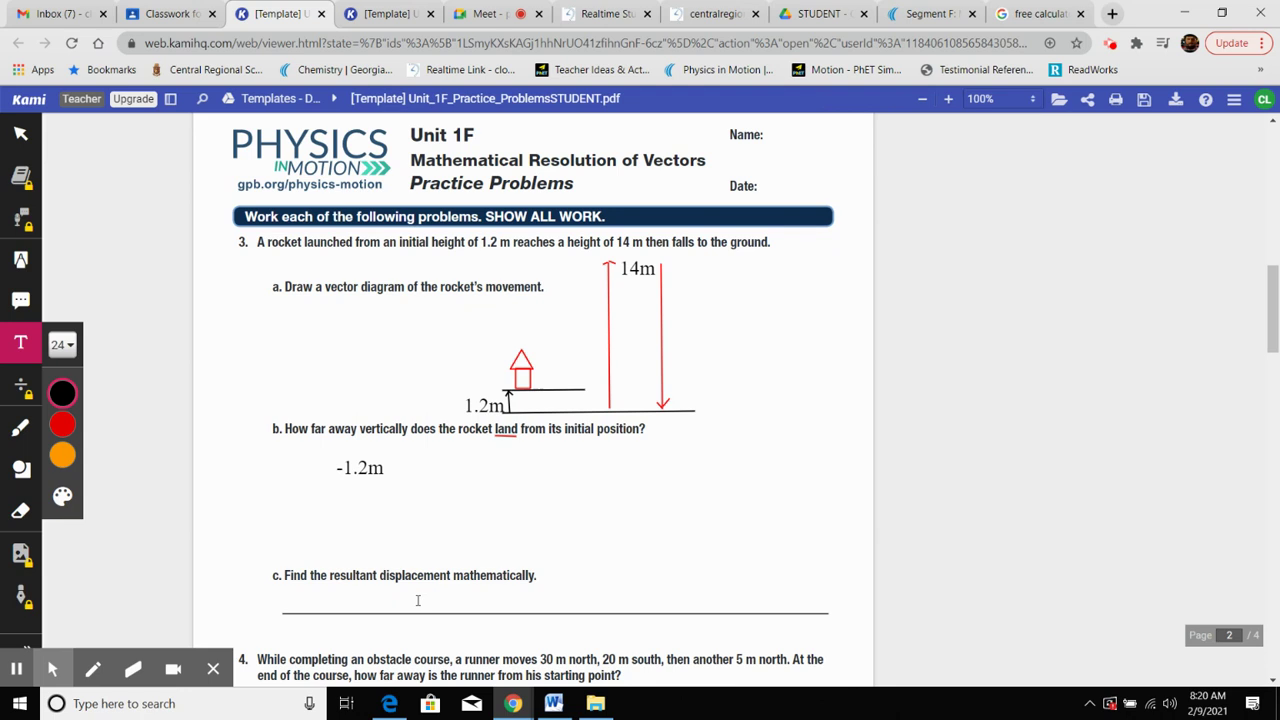
Draw a green upward arrow from the launch platform to 14 m and a green horizontal line at 14 m
{"action": "left_click", "coordinate": [572, 386]}
{"action": "left_click", "coordinate": [890, 428]}
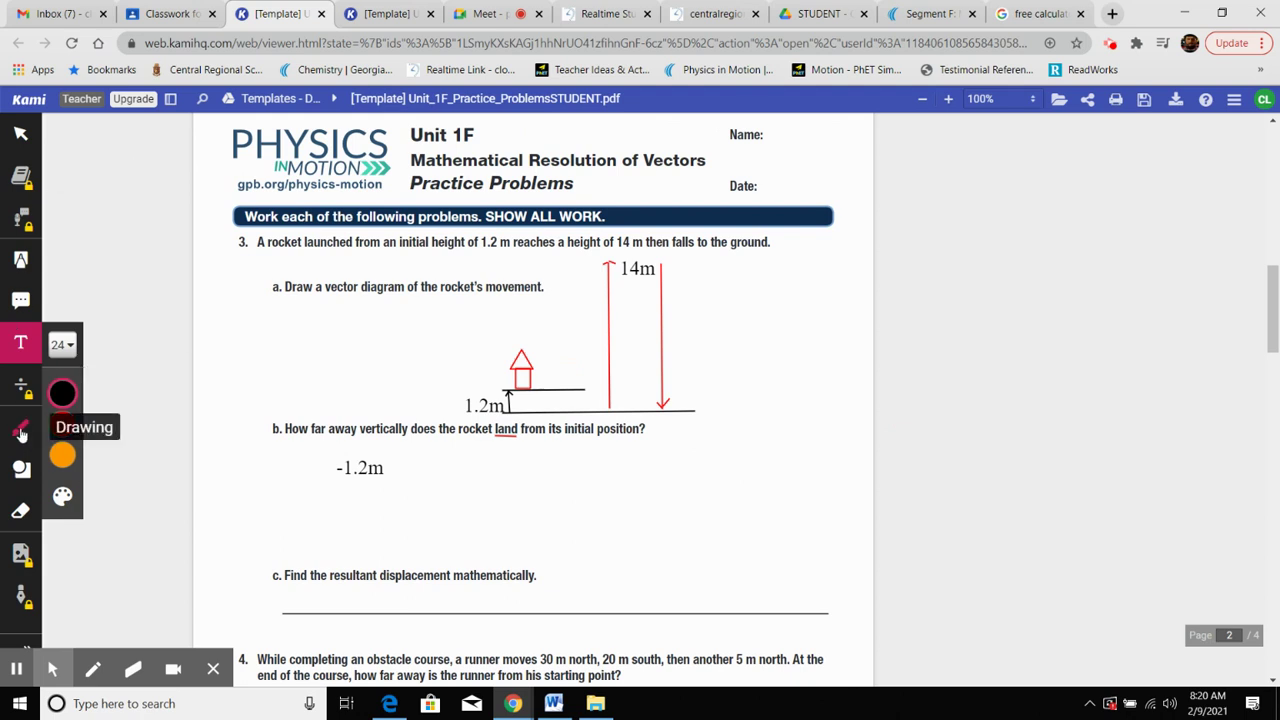
{"action": "left_click", "coordinate": [22, 430]}
{"action": "left_click", "coordinate": [24, 467]}
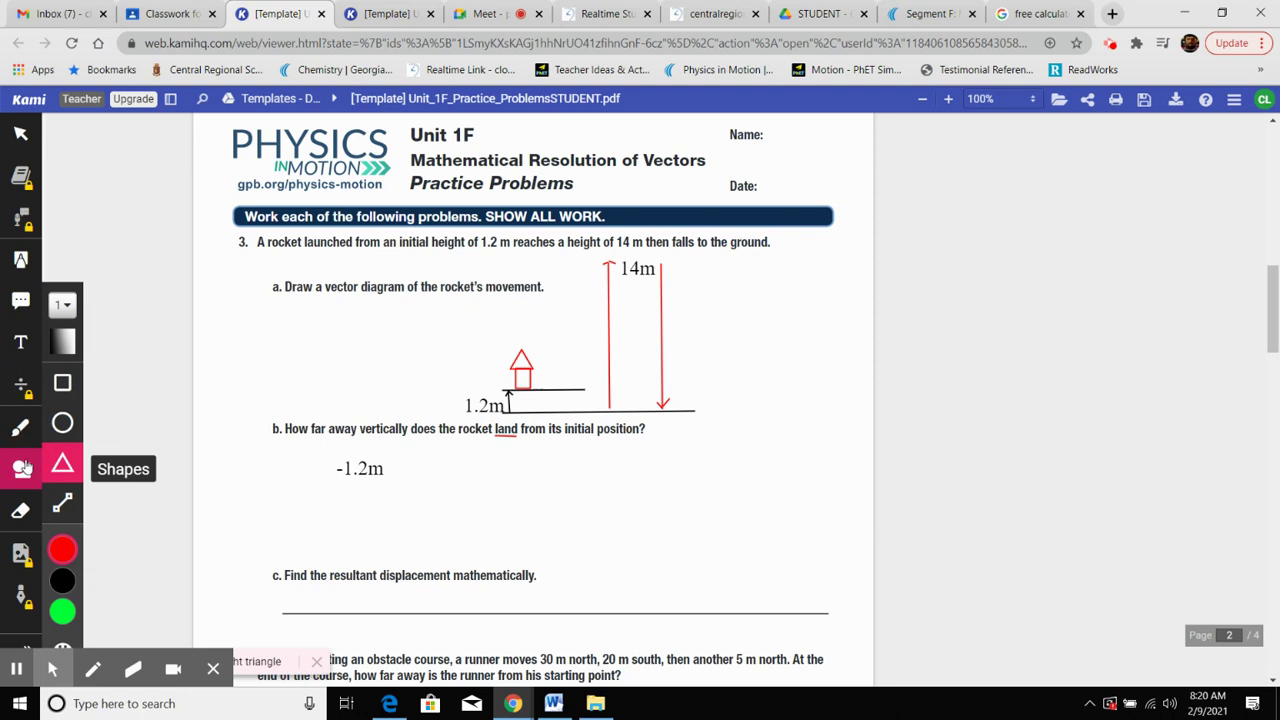
{"action": "left_click", "coordinate": [62, 503]}
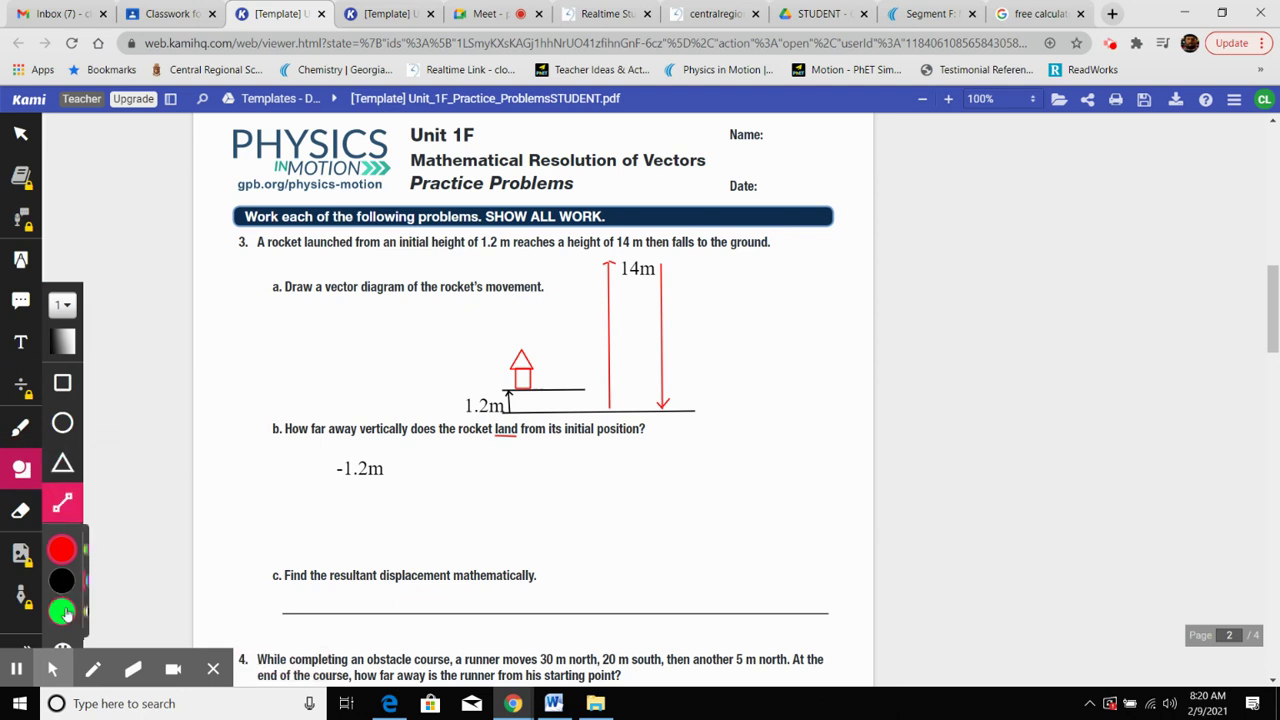
{"action": "left_click", "coordinate": [63, 612]}
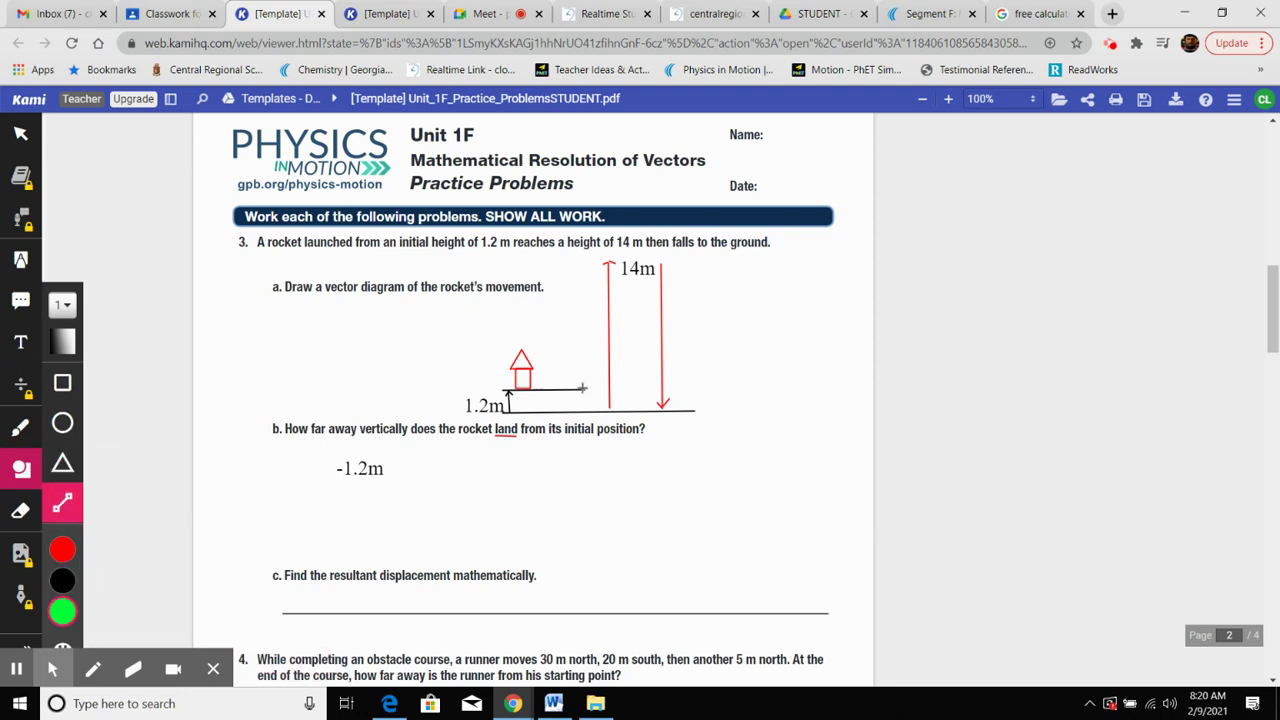
{"action": "left_click_drag", "start_coordinate": [581, 388], "coordinate": [582, 266]}
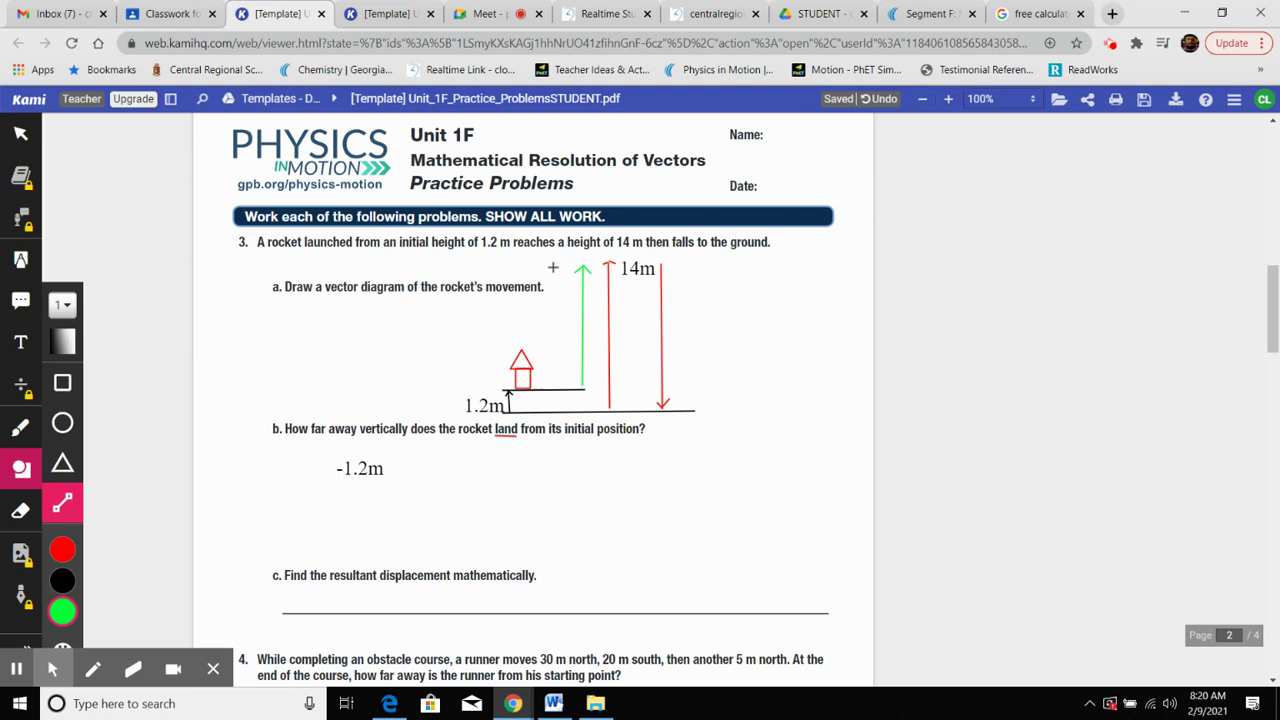
{"action": "left_click_drag", "start_coordinate": [562, 257], "coordinate": [687, 258]}
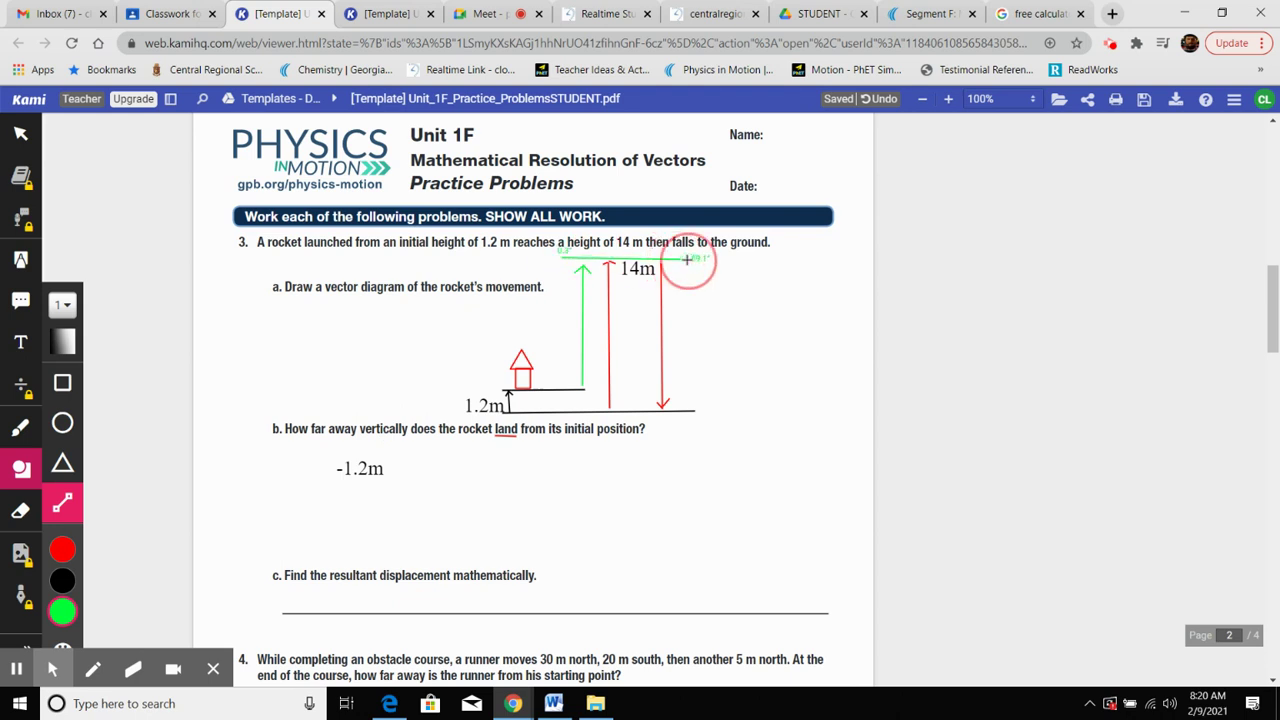
{"action": "left_click_drag", "start_coordinate": [690, 258], "coordinate": [691, 258]}
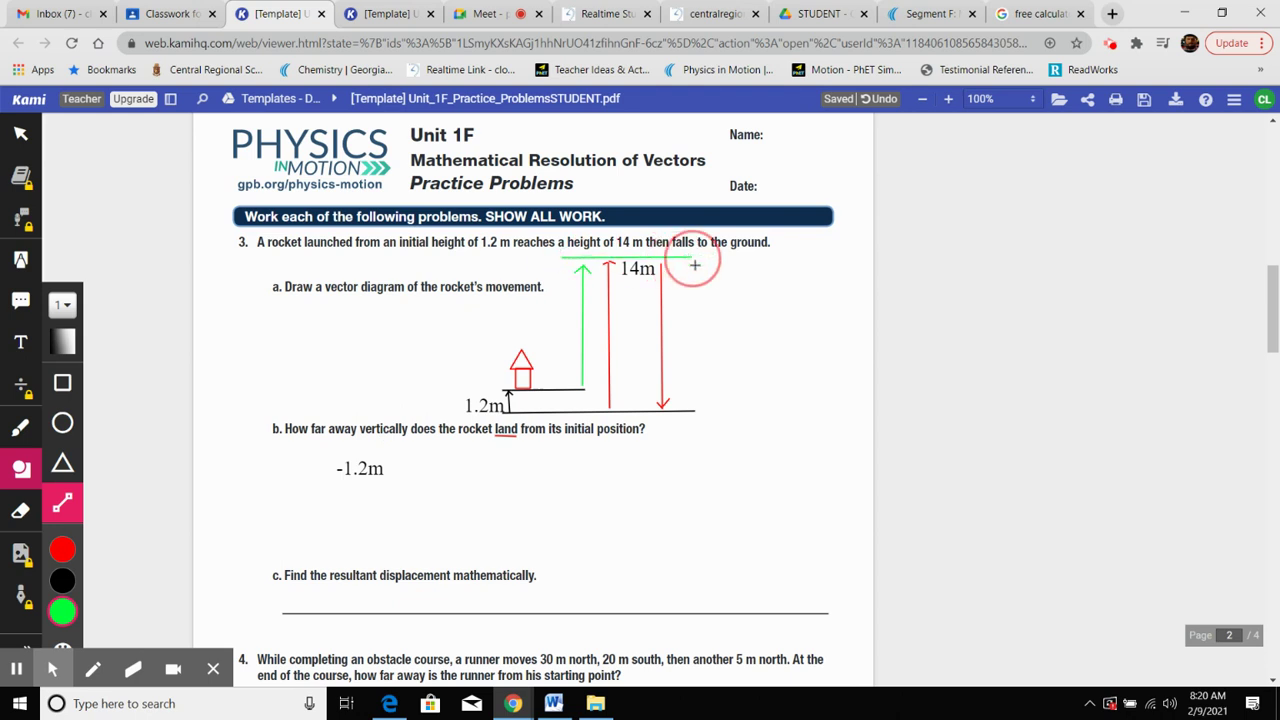
Add a 12.8 m text label and position it right beside the green arrow
{"action": "left_click", "coordinate": [20, 343]}
{"action": "left_click", "coordinate": [500, 306]}
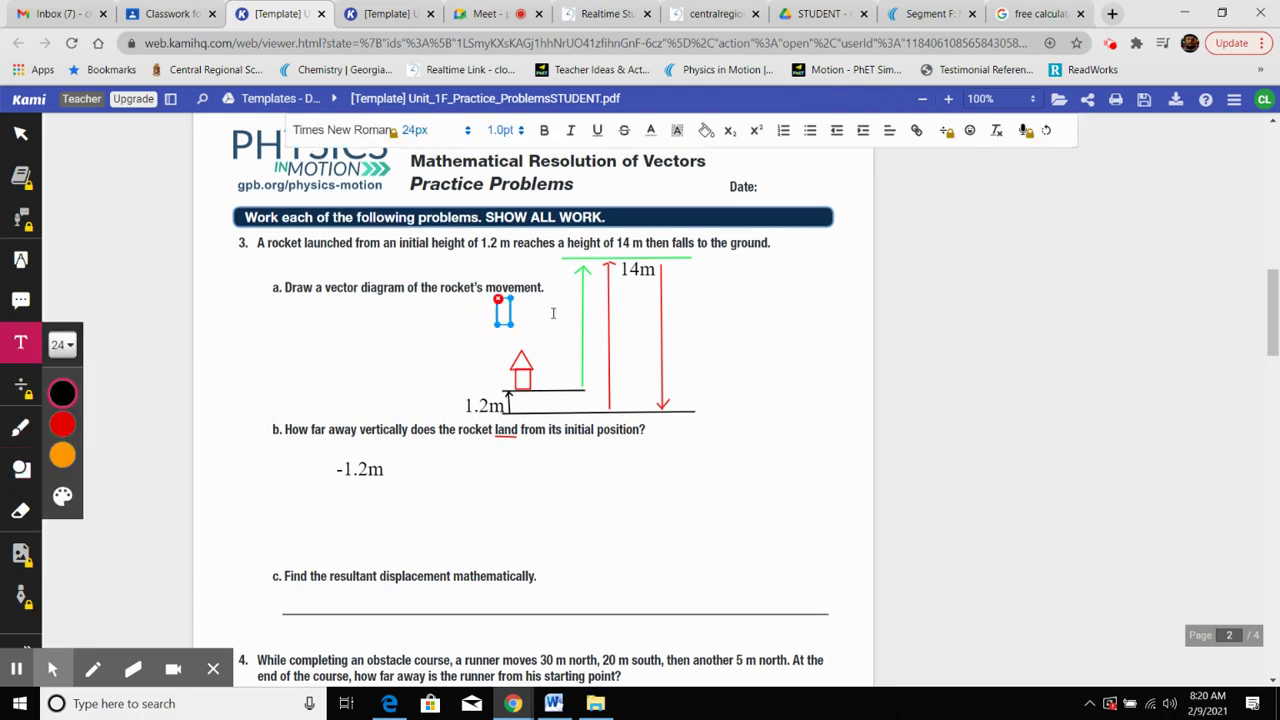
{"action": "type", "text": "12.8 m"}
{"action": "left_click", "coordinate": [517, 320]}
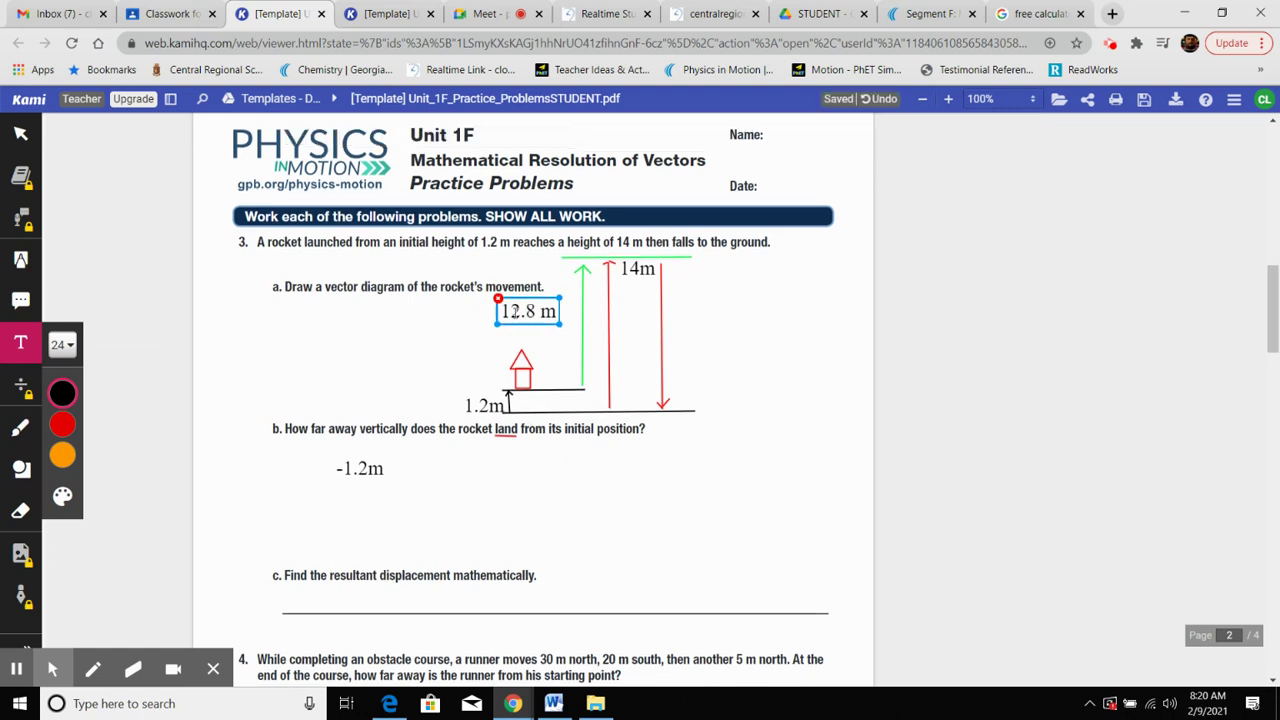
{"action": "left_click", "coordinate": [520, 312]}
{"action": "left_click_drag", "start_coordinate": [543, 323], "coordinate": [563, 322]}
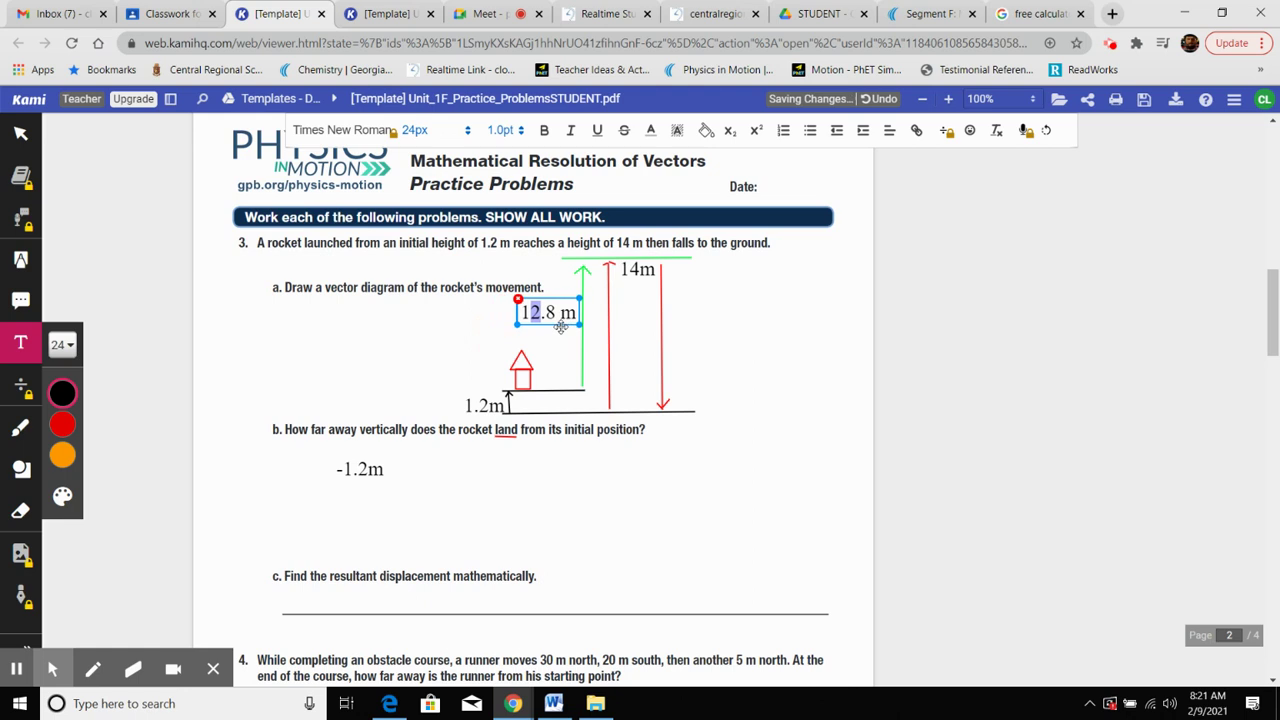
{"action": "left_click", "coordinate": [563, 322]}
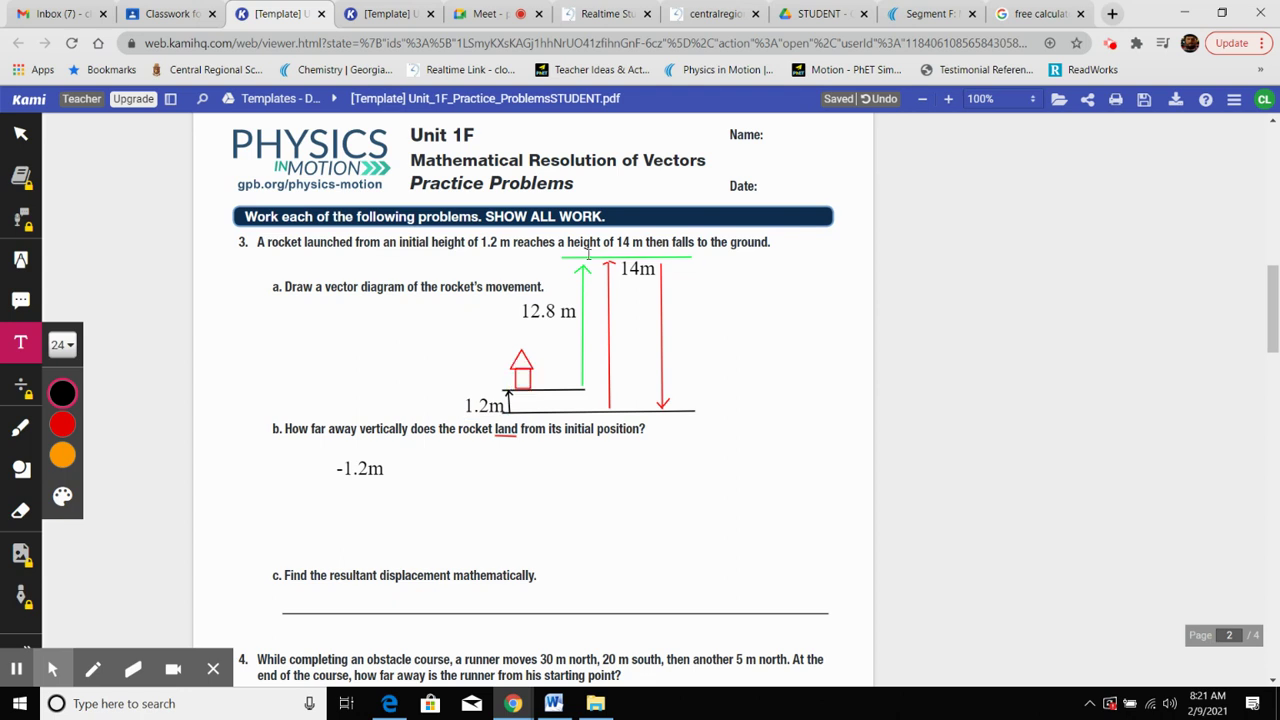
Check the existing 14m and 1.2m labels by selecting and deselecting them
{"action": "left_click", "coordinate": [641, 258]}
{"action": "left_click", "coordinate": [644, 257]}
{"action": "key", "text": "Escape"}
{"action": "left_click", "coordinate": [502, 401]}
{"action": "key", "text": "Escape"}
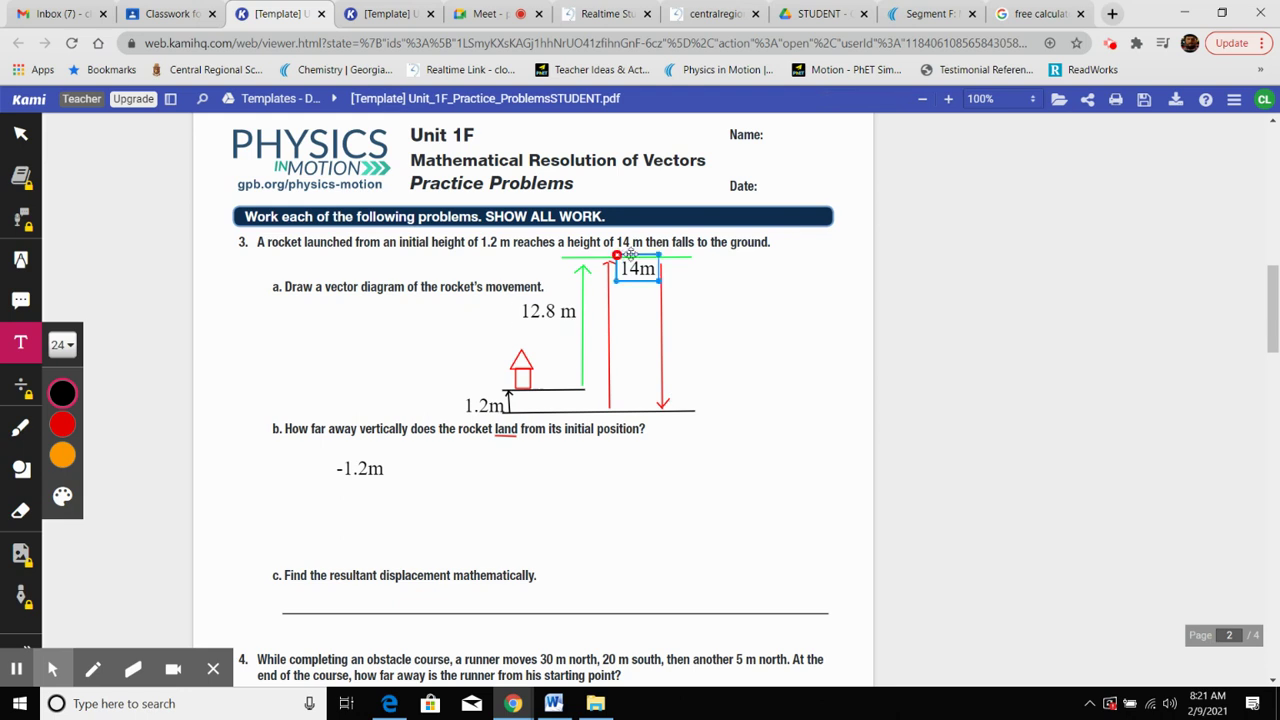
Write the equation 12.8 - 14 = - 1.2 m on part c's answer line
{"action": "left_click", "coordinate": [371, 601]}
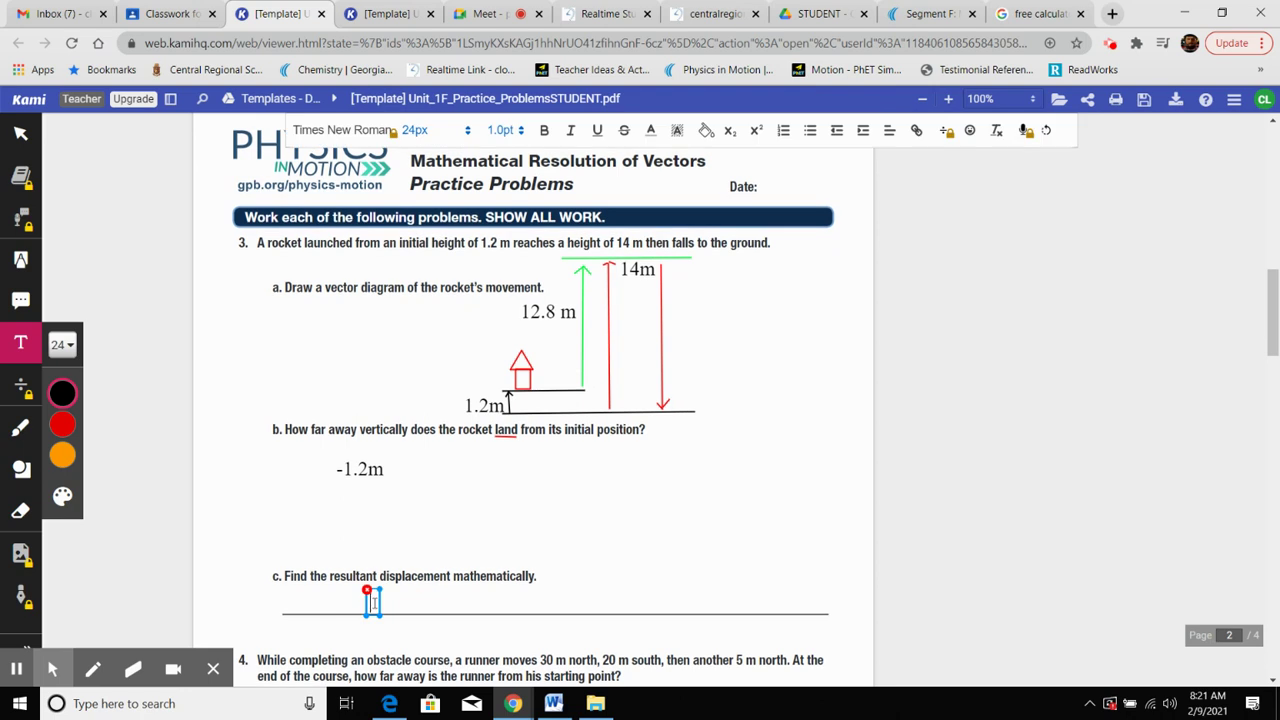
{"action": "type", "text": "12.8 - 14 = -"}
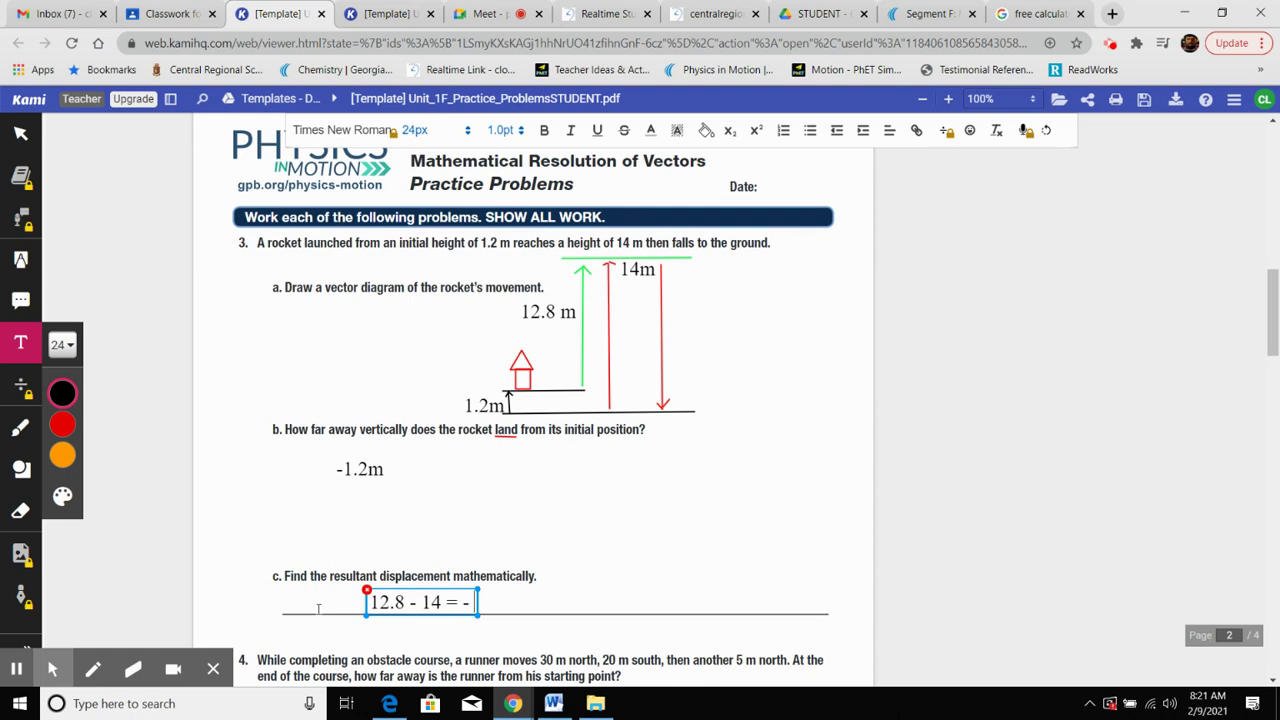
{"action": "type", "text": " 1.2 m"}
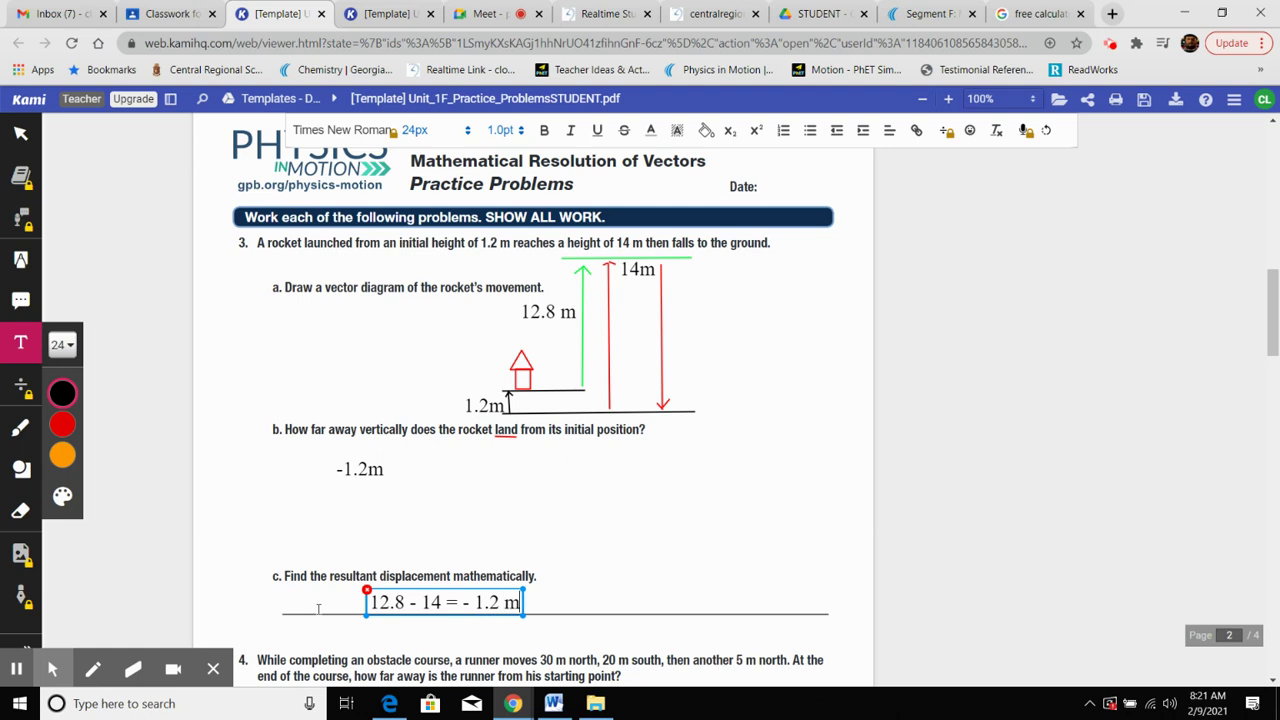
{"action": "left_click", "coordinate": [642, 593]}
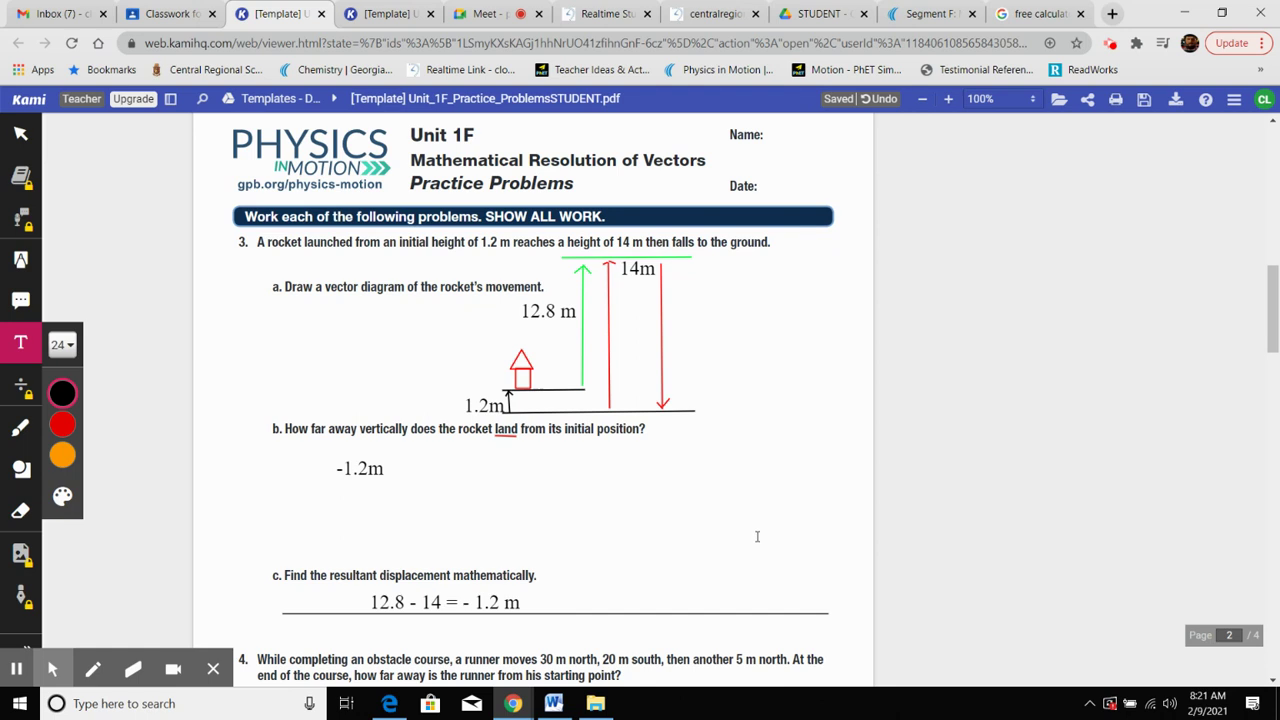
Scroll through the remaining worksheet pages, ending on problem 5 at the top of page 3
{"action": "scroll", "coordinate": [757, 542], "scroll_direction": "down", "scroll_amount": 1}
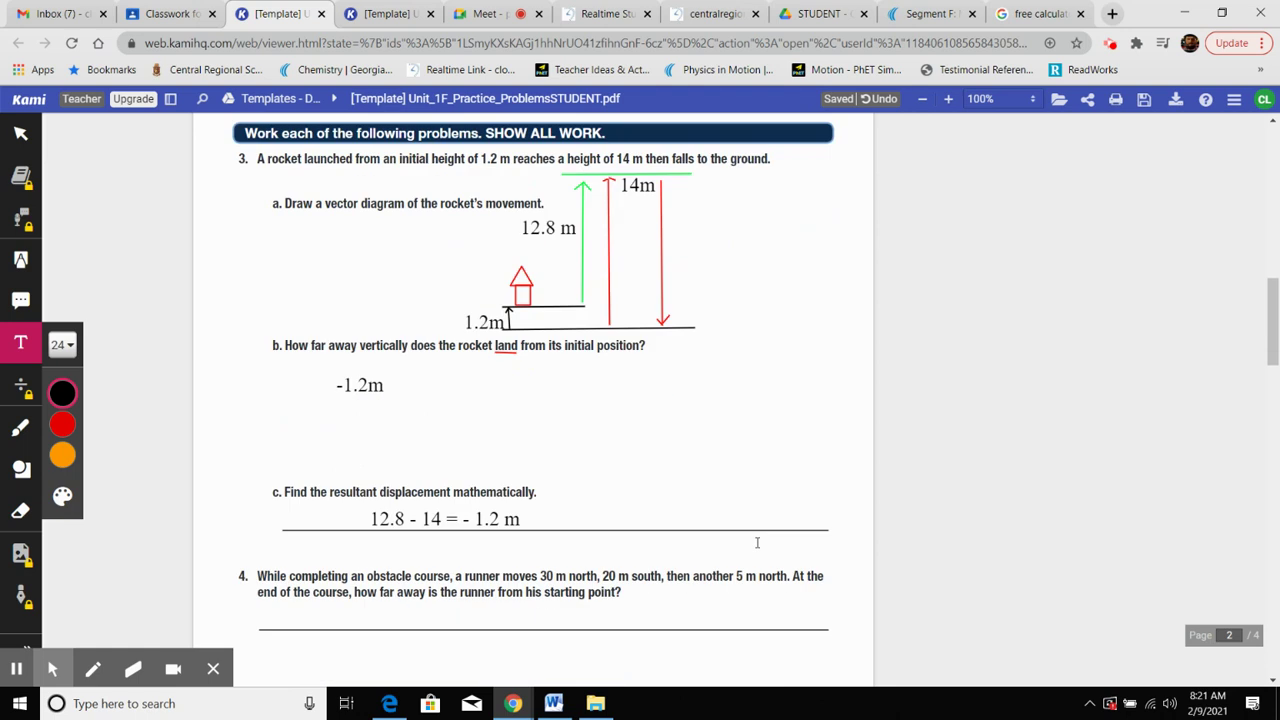
{"action": "scroll", "coordinate": [757, 542], "scroll_direction": "down", "scroll_amount": 2}
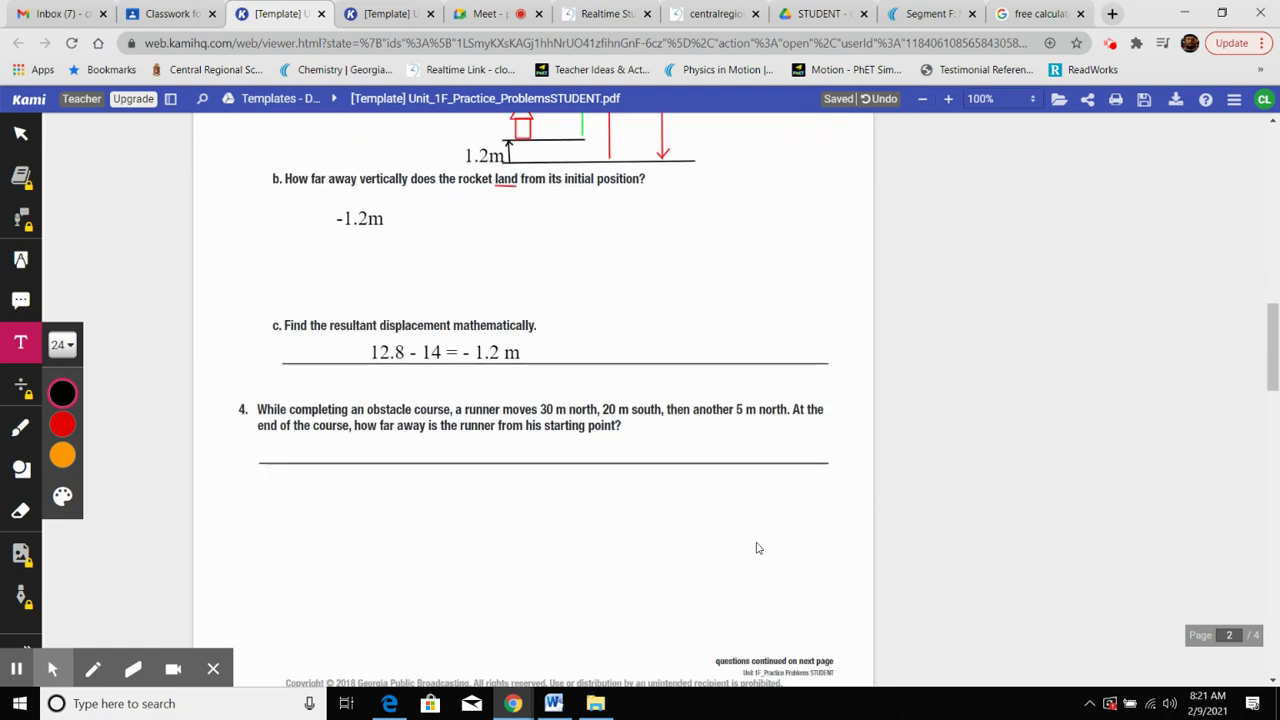
{"action": "scroll", "coordinate": [757, 548], "scroll_direction": "down", "scroll_amount": 12}
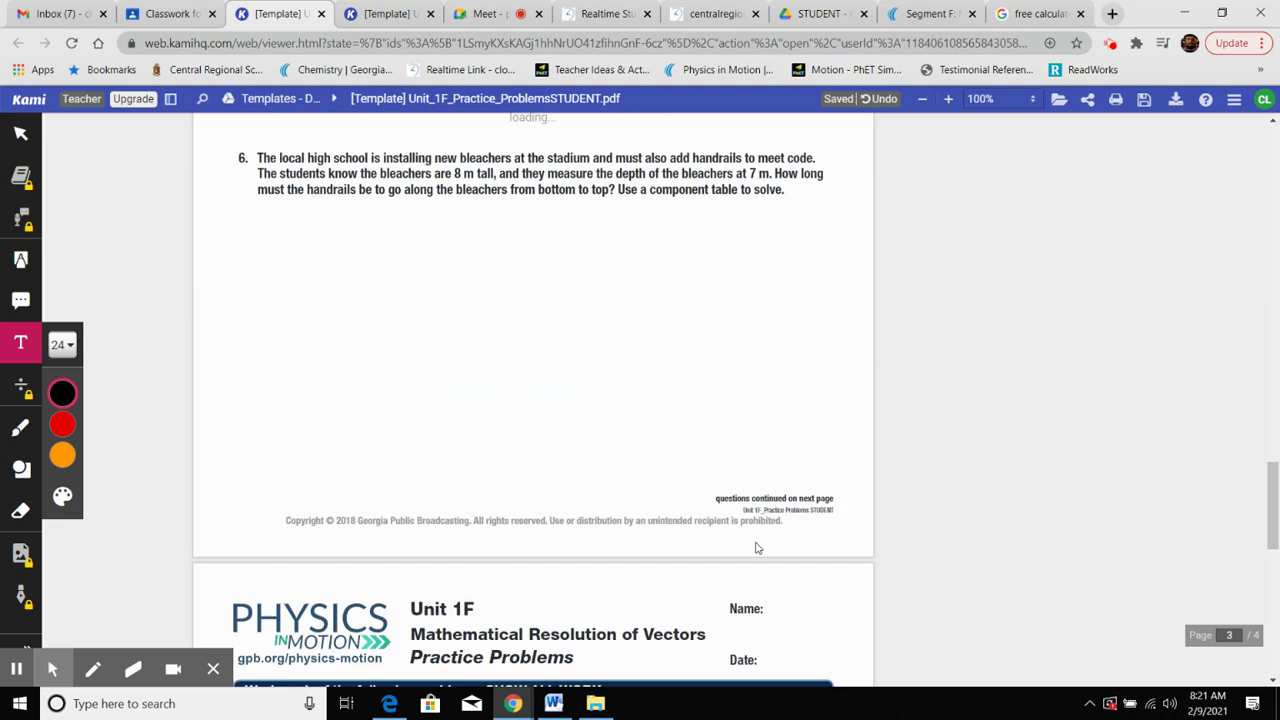
{"action": "scroll", "coordinate": [757, 548], "scroll_direction": "down", "scroll_amount": 6}
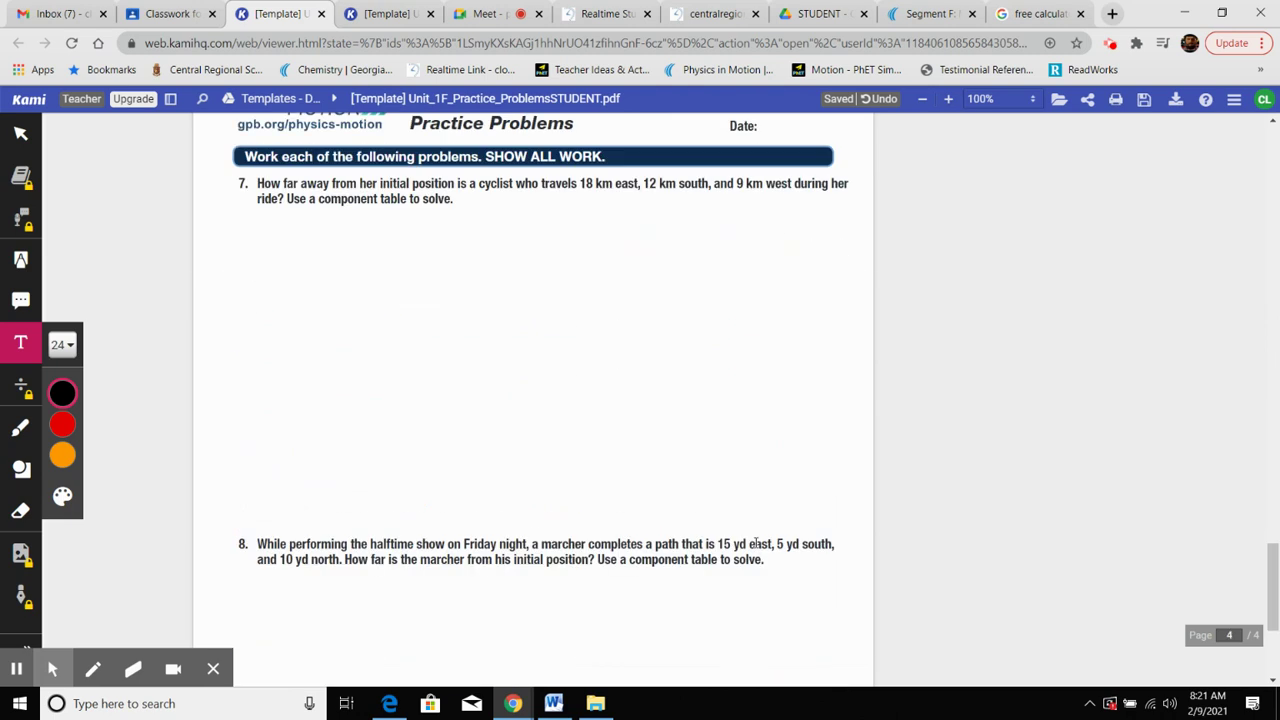
{"action": "scroll", "coordinate": [757, 542], "scroll_direction": "down", "scroll_amount": 3}
{"action": "scroll", "coordinate": [730, 517], "scroll_direction": "up", "scroll_amount": 2}
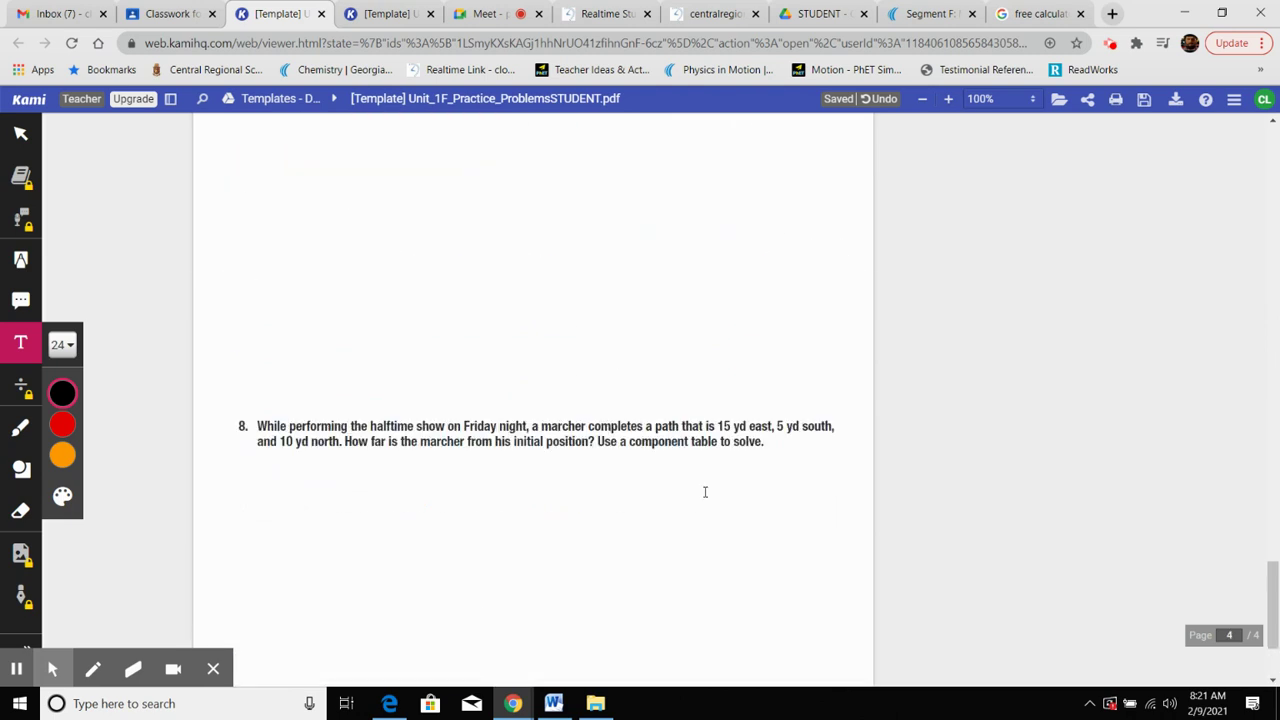
{"action": "scroll", "coordinate": [594, 474], "scroll_direction": "up", "scroll_amount": 12}
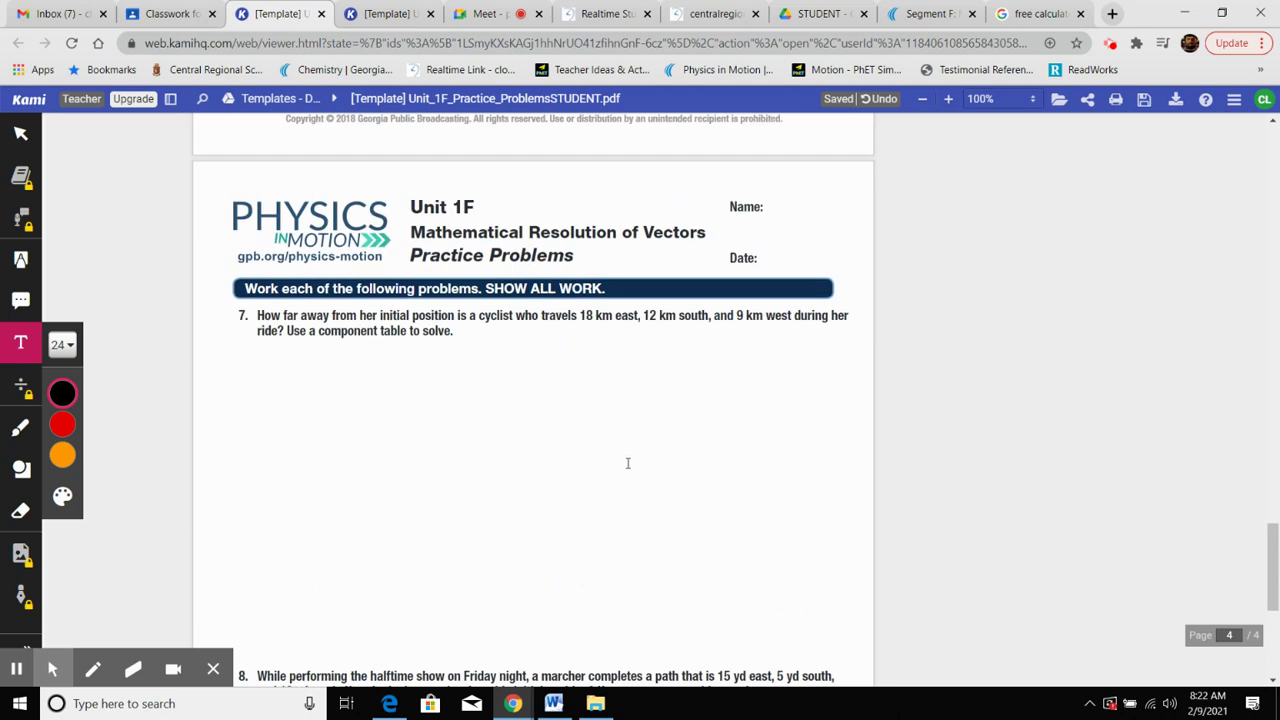
{"action": "scroll", "coordinate": [628, 468], "scroll_direction": "up", "scroll_amount": 10}
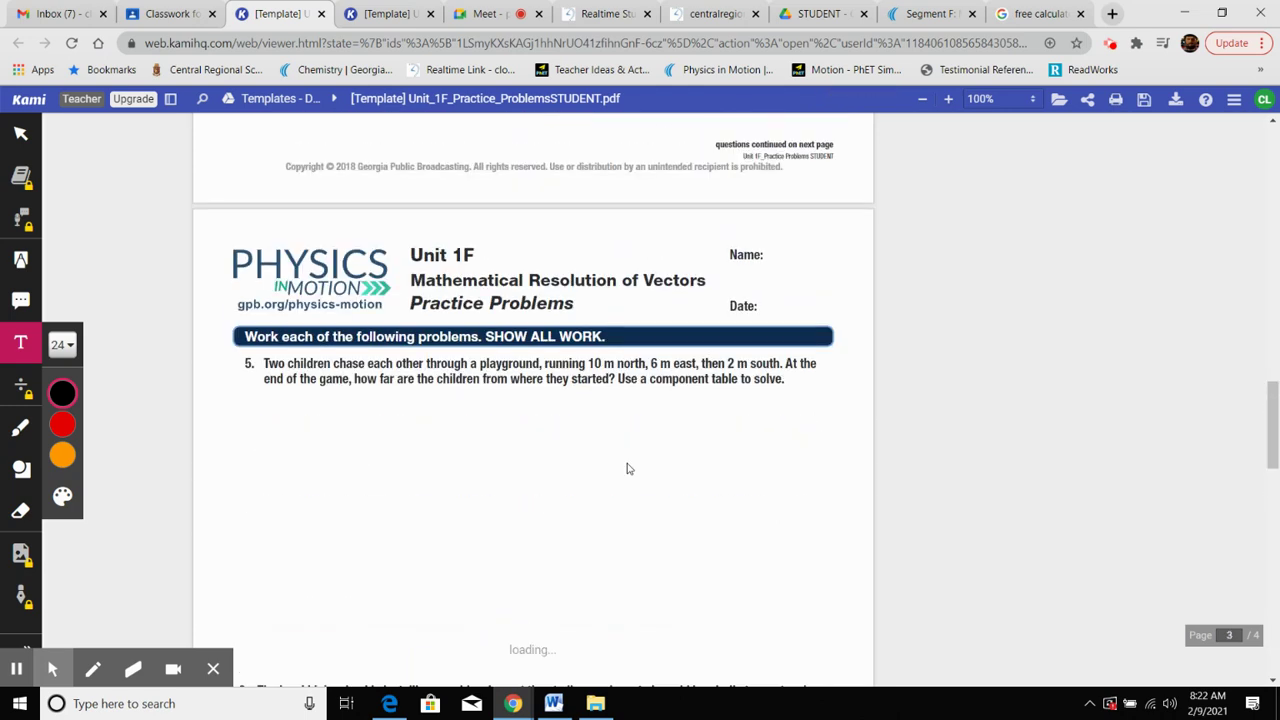
{"action": "scroll", "coordinate": [628, 468], "scroll_direction": "down", "scroll_amount": 3}
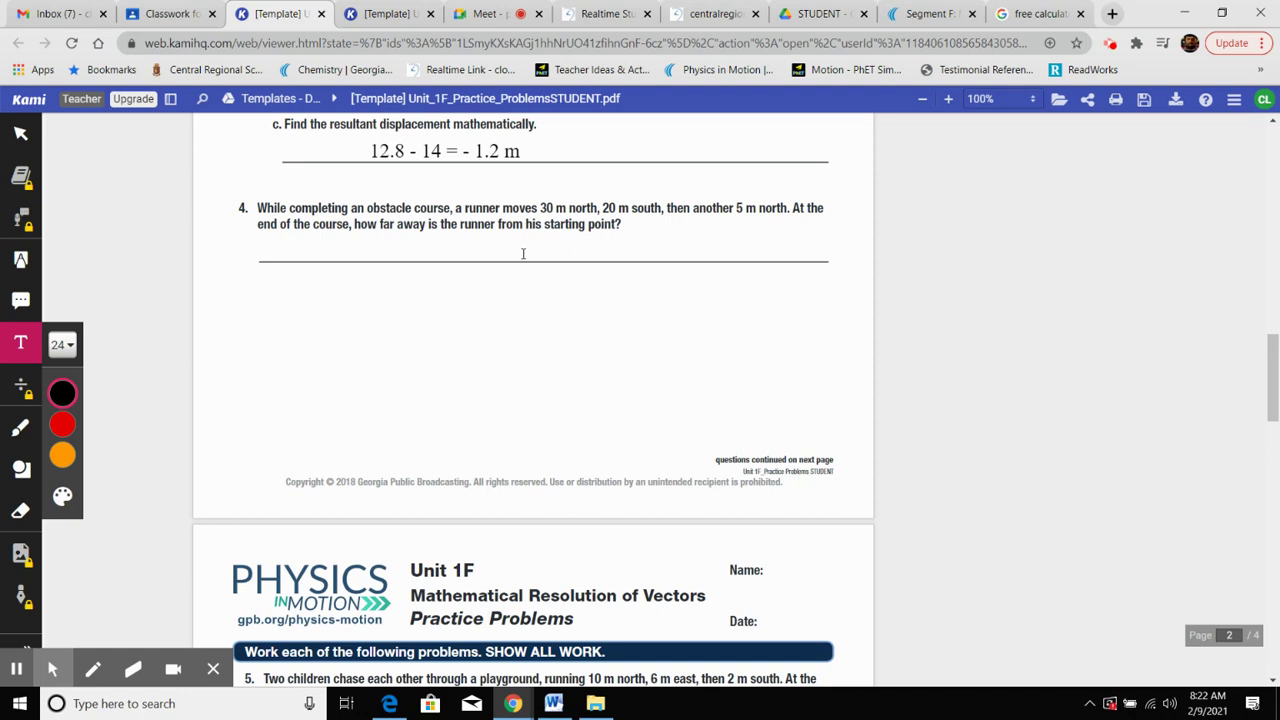
{"action": "scroll", "coordinate": [529, 244], "scroll_direction": "down", "scroll_amount": 2}
{"action": "scroll", "coordinate": [527, 248], "scroll_direction": "down", "scroll_amount": 2}
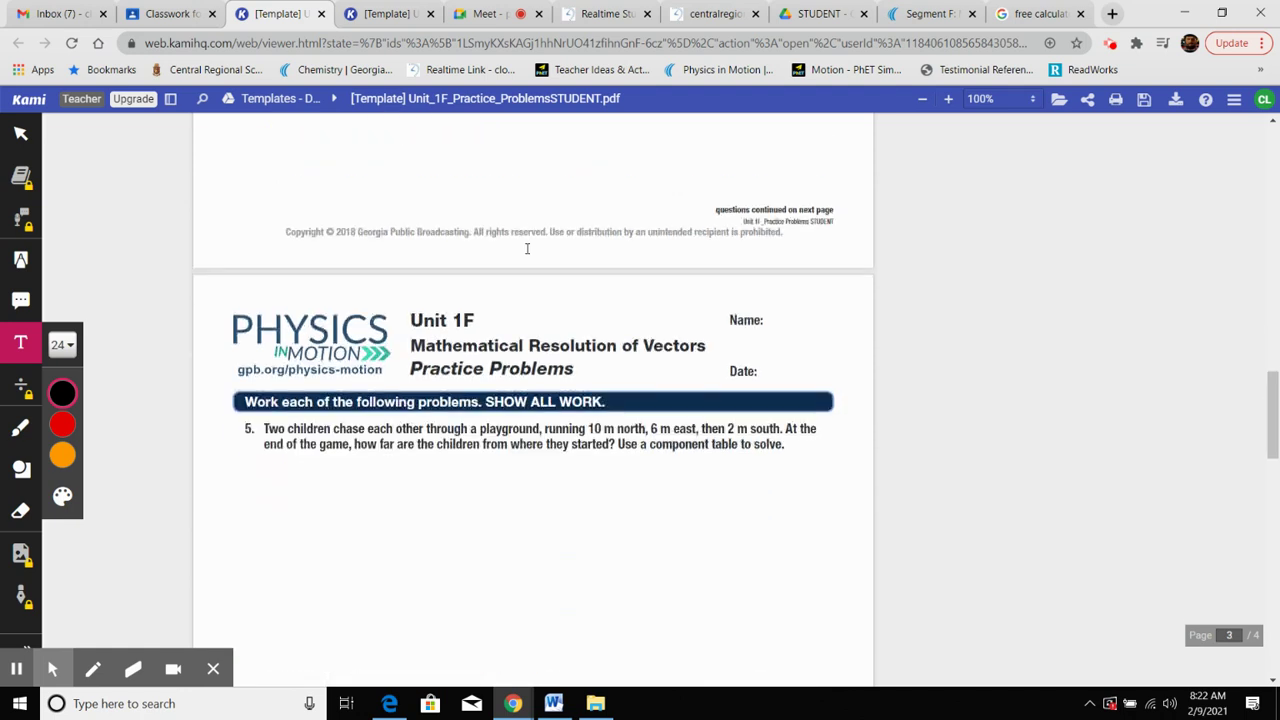
{"action": "scroll", "coordinate": [530, 240], "scroll_direction": "down", "scroll_amount": 1}
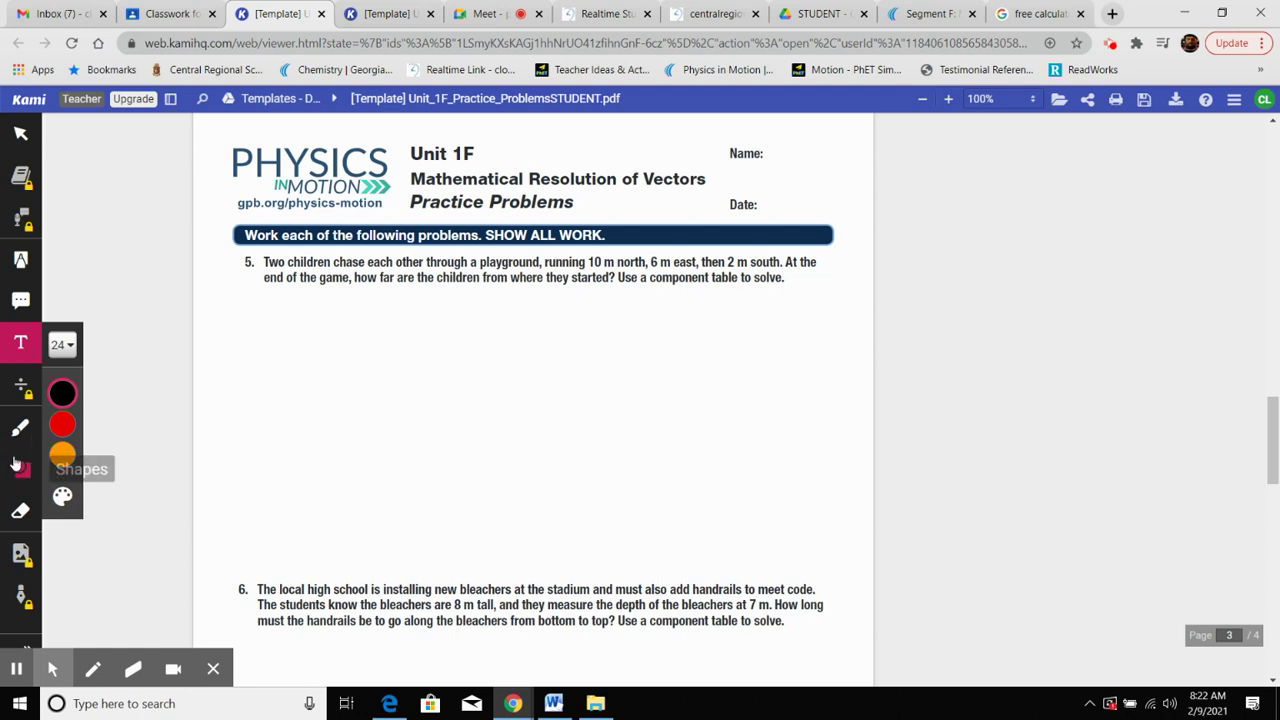
Draw problem 5's red northward vector line and an eastward vector from its top
{"action": "left_click", "coordinate": [22, 467]}
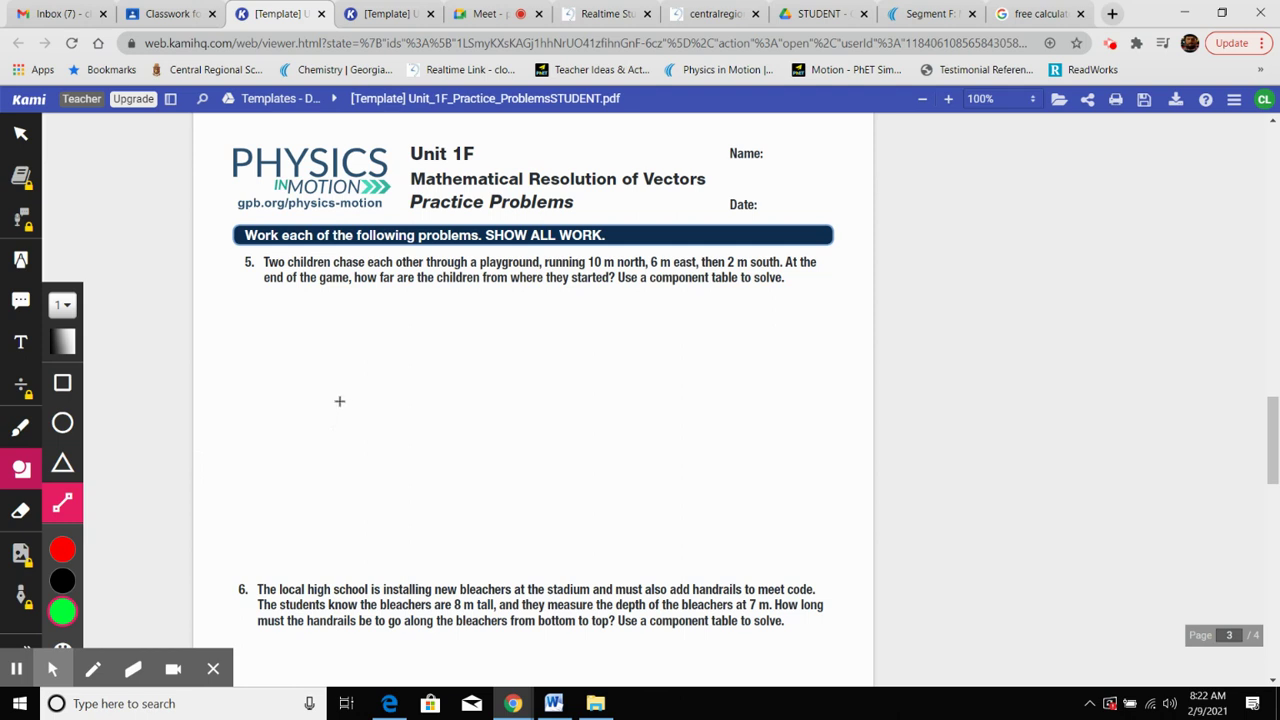
{"action": "left_click_drag", "start_coordinate": [291, 400], "coordinate": [292, 311]}
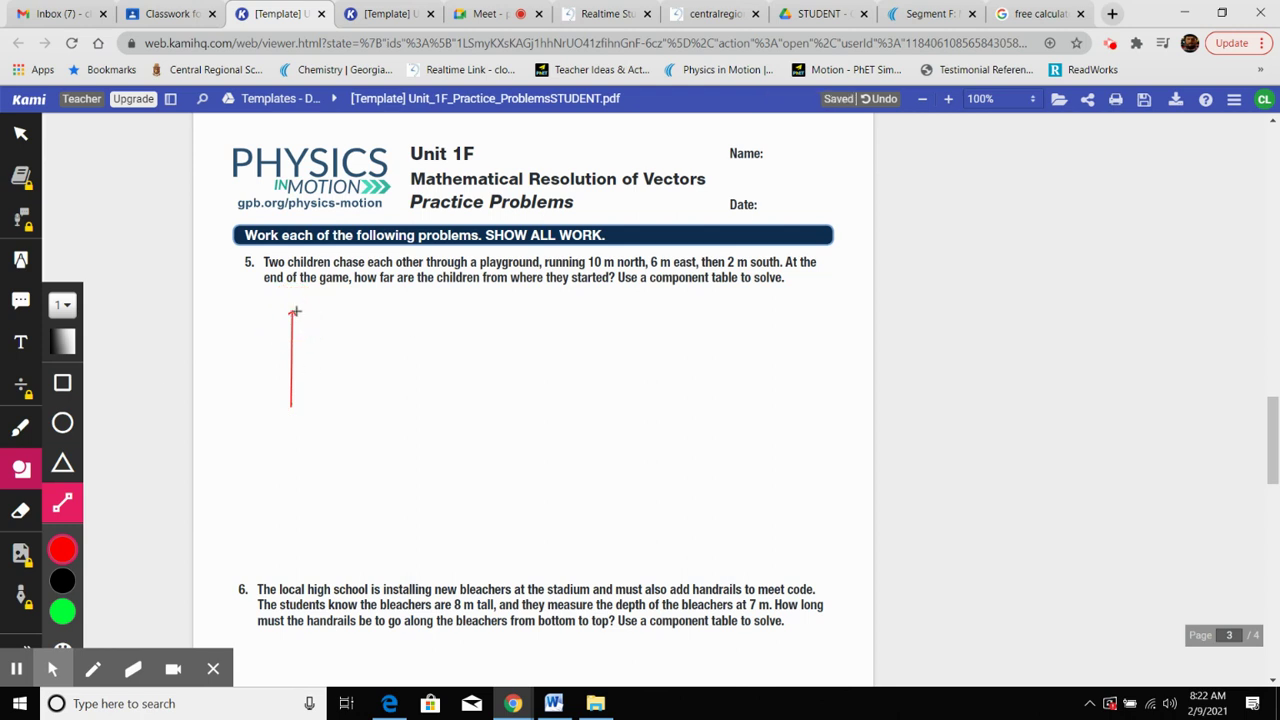
{"action": "left_click_drag", "start_coordinate": [292, 311], "coordinate": [372, 337]}
Label the northward arrow 10 m and add a 6m label above the top arrow
{"action": "left_click", "coordinate": [21, 342]}
{"action": "left_click", "coordinate": [262, 342]}
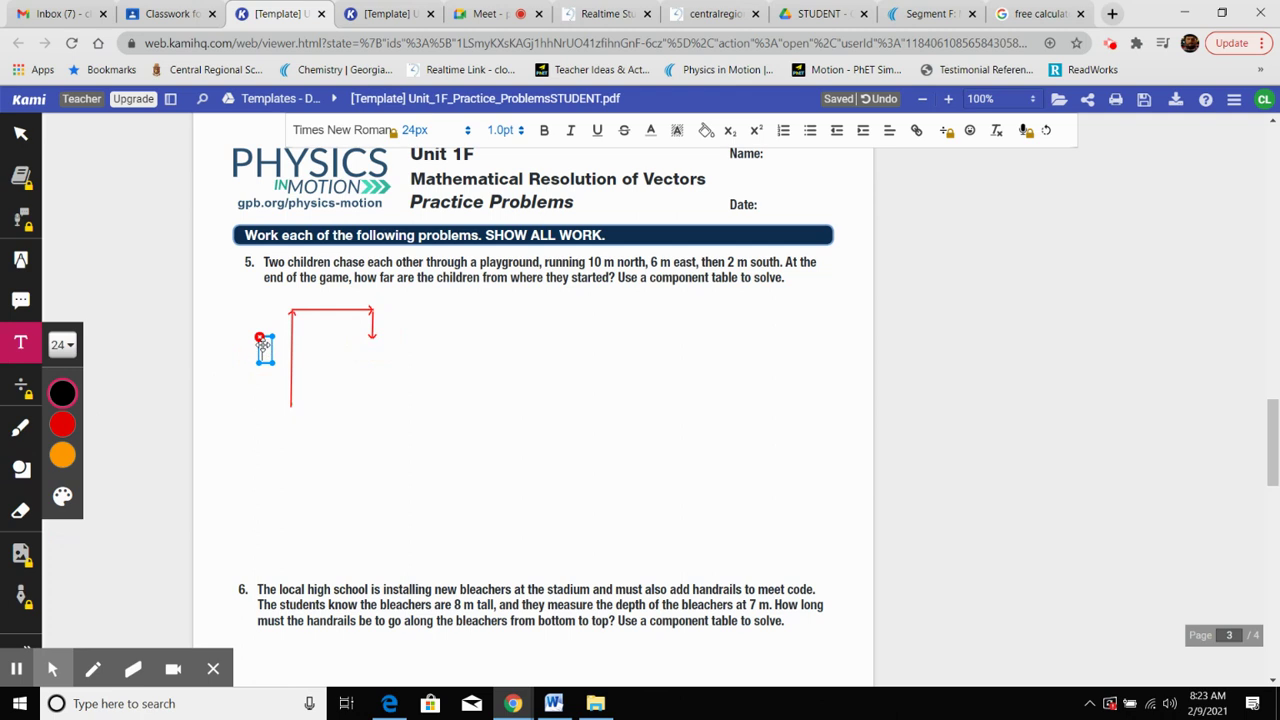
{"action": "type", "text": "10 m"}
{"action": "left_click", "coordinate": [284, 335]}
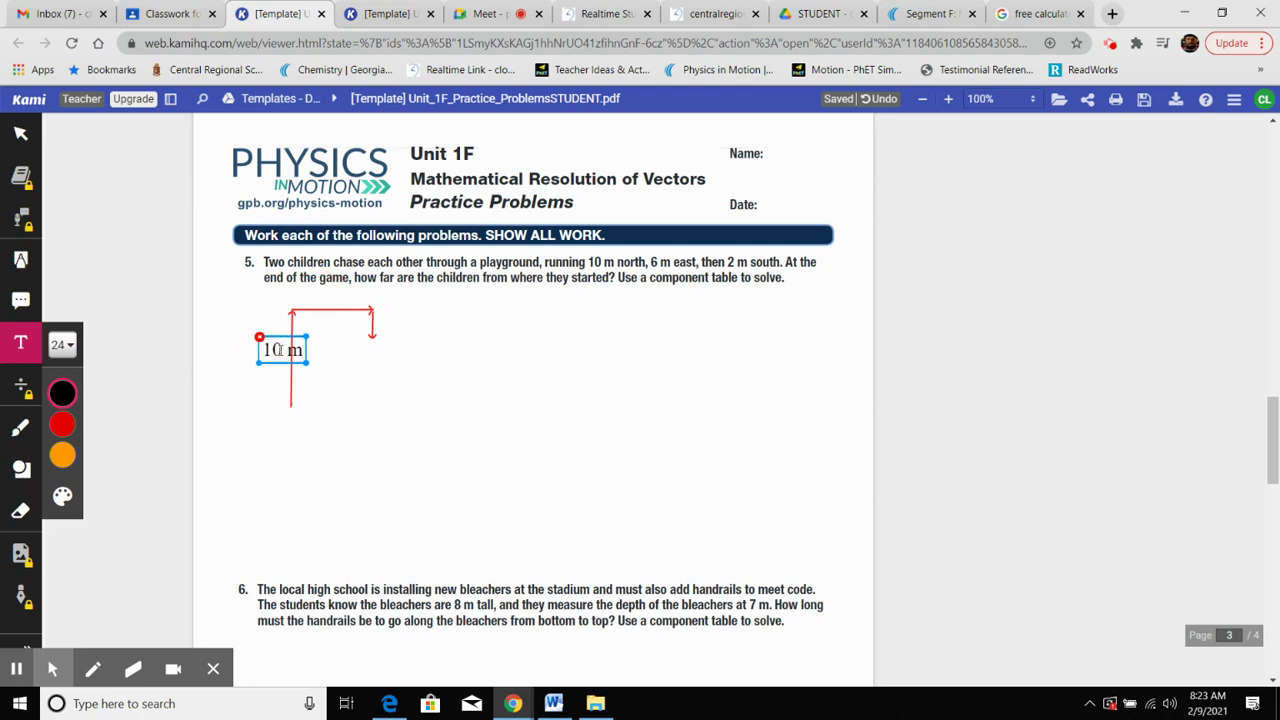
{"action": "left_click", "coordinate": [297, 292]}
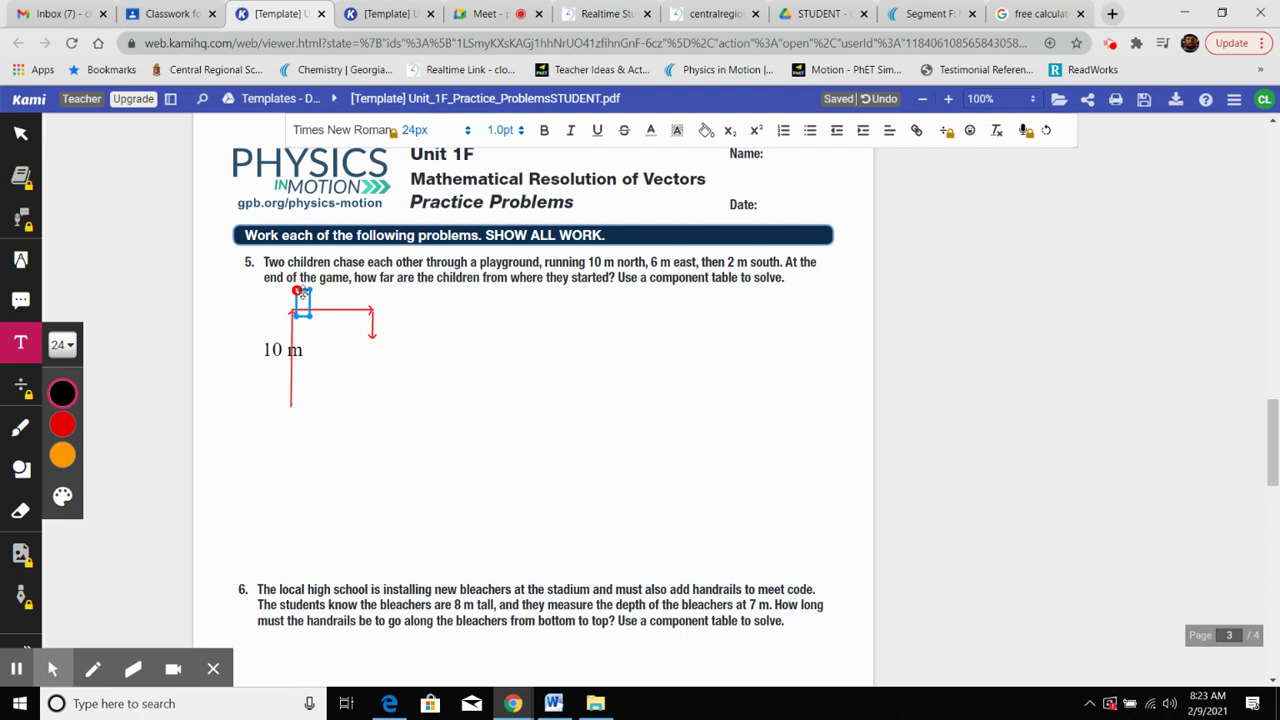
{"action": "left_click_drag", "start_coordinate": [303, 298], "coordinate": [304, 289]}
{"action": "type", "text": "6m"}
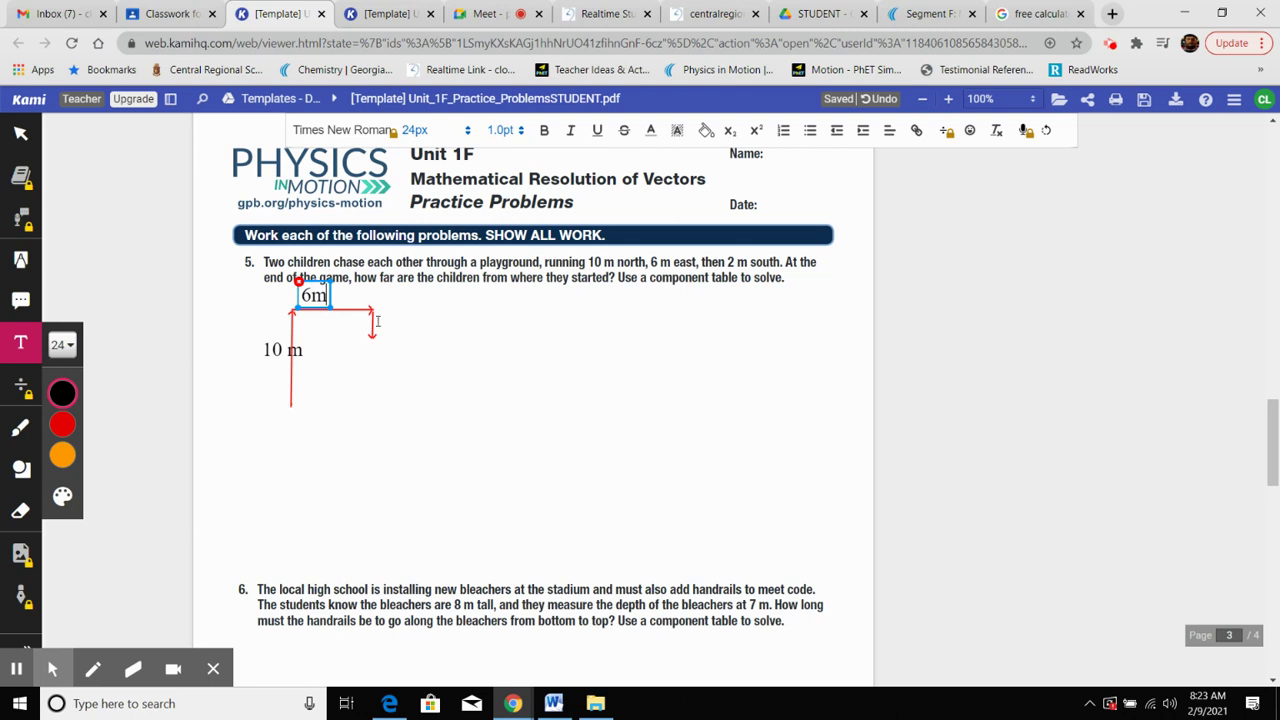
Add a 2m label at the downward arrow and nudge the 10 m label slightly left
{"action": "left_click", "coordinate": [378, 317]}
{"action": "type", "text": "2m"}
{"action": "left_click", "coordinate": [480, 369]}
{"action": "left_click", "coordinate": [278, 352]}
{"action": "left_click_drag", "start_coordinate": [277, 338], "coordinate": [266, 338]}
{"action": "left_click", "coordinate": [382, 412]}
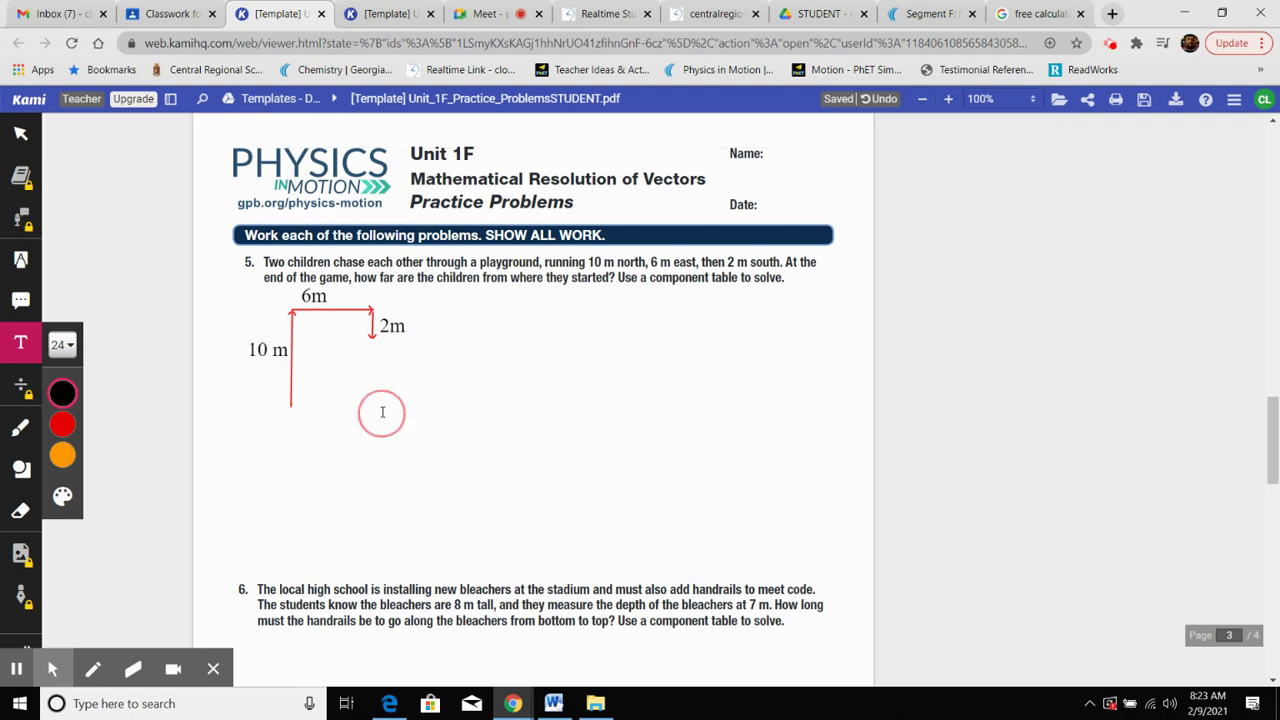
Draw a black straight resultant line from the 10 m arrow's base to the 2m arrow's tip
{"action": "left_click", "coordinate": [21, 473]}
{"action": "left_click", "coordinate": [63, 503]}
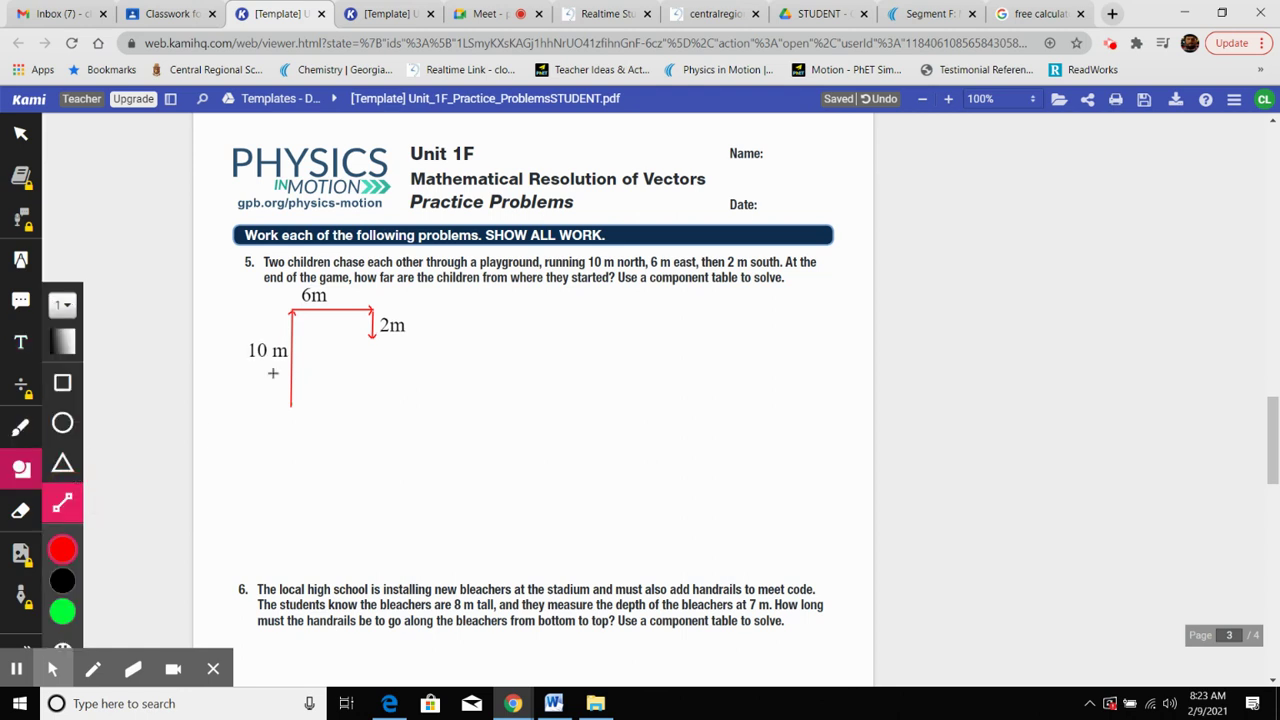
{"action": "mouse_move", "coordinate": [289, 405]}
{"action": "left_mouse_down"}
{"action": "mouse_move", "coordinate": [338, 372]}
{"action": "mouse_move", "coordinate": [268, 380]}
{"action": "mouse_move", "coordinate": [290, 400]}
{"action": "left_mouse_up"}
{"action": "mouse_move", "coordinate": [62, 550]}
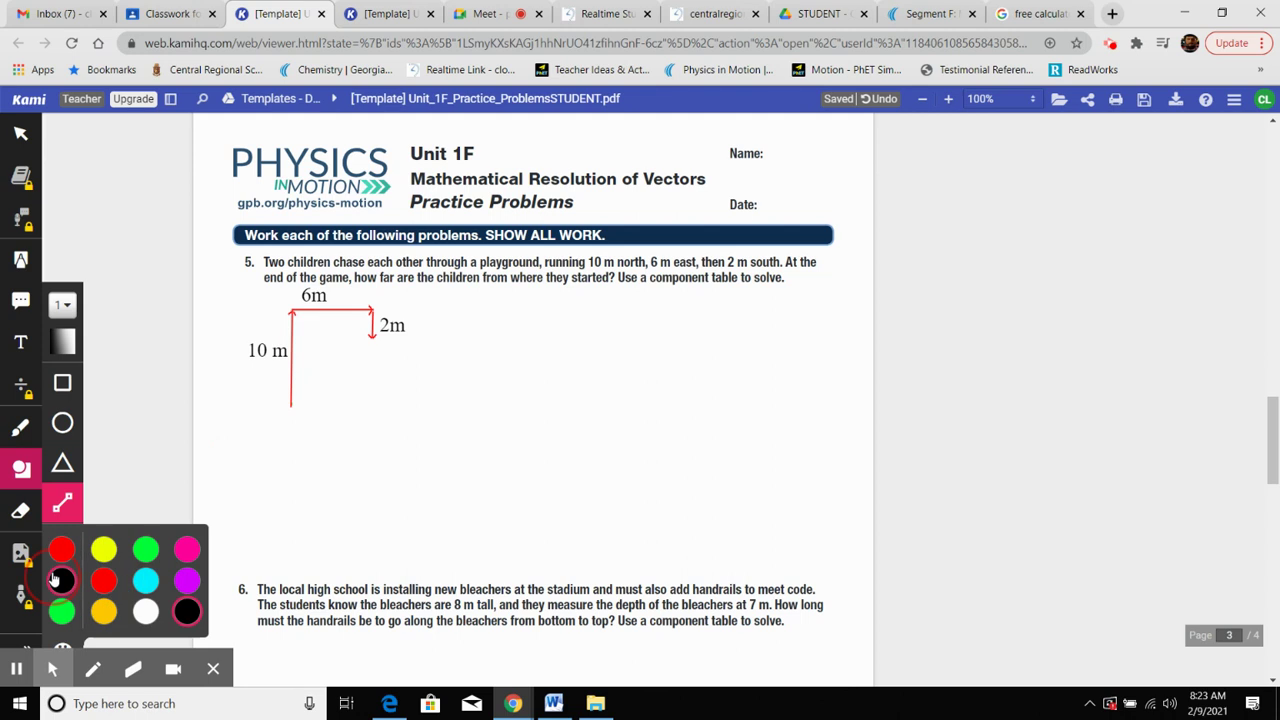
{"action": "left_click", "coordinate": [61, 580]}
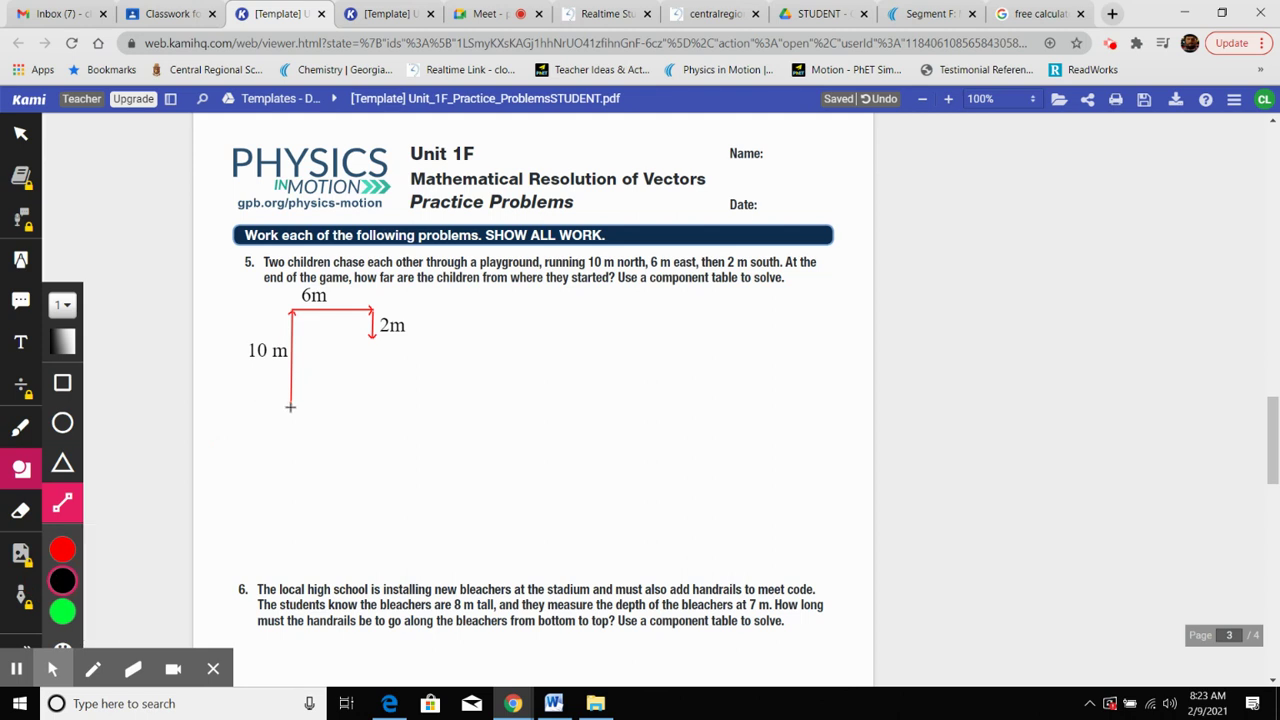
{"action": "left_click_drag", "start_coordinate": [290, 406], "coordinate": [371, 341]}
{"action": "left_click", "coordinate": [370, 340]}
Place a new text box to the right of the problem 5 diagram
{"action": "left_click", "coordinate": [22, 472]}
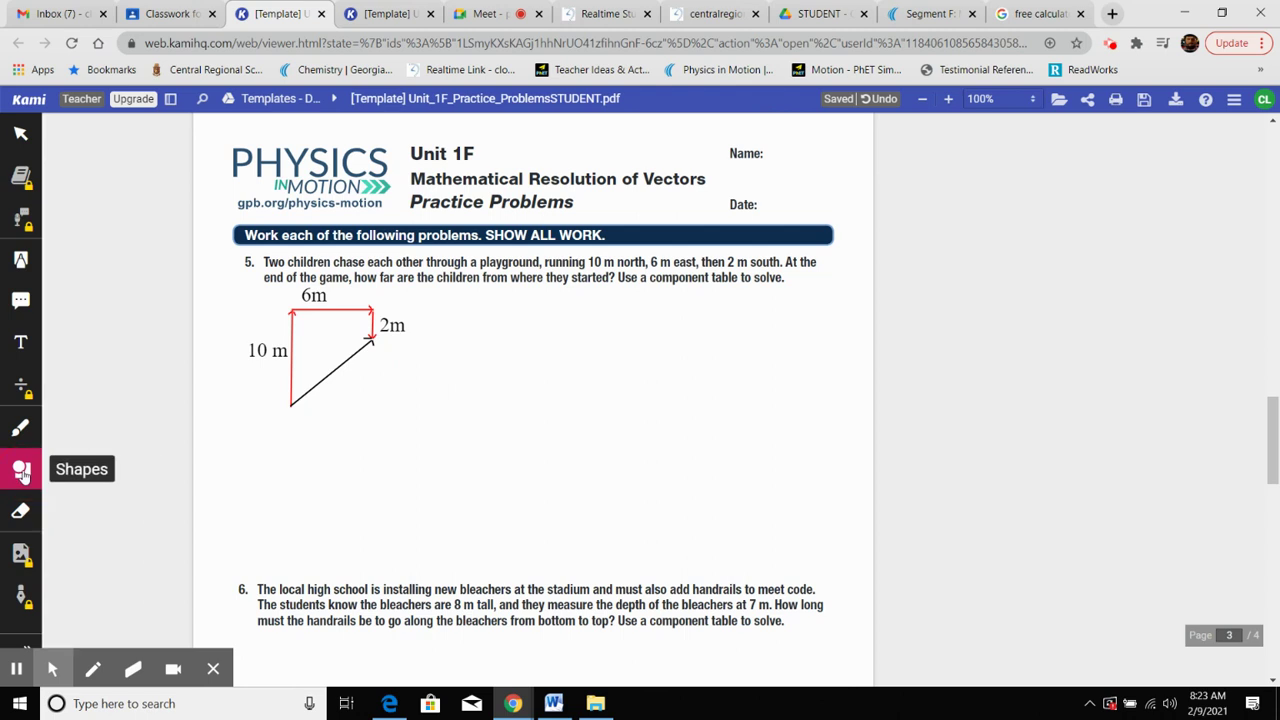
{"action": "left_click", "coordinate": [22, 341]}
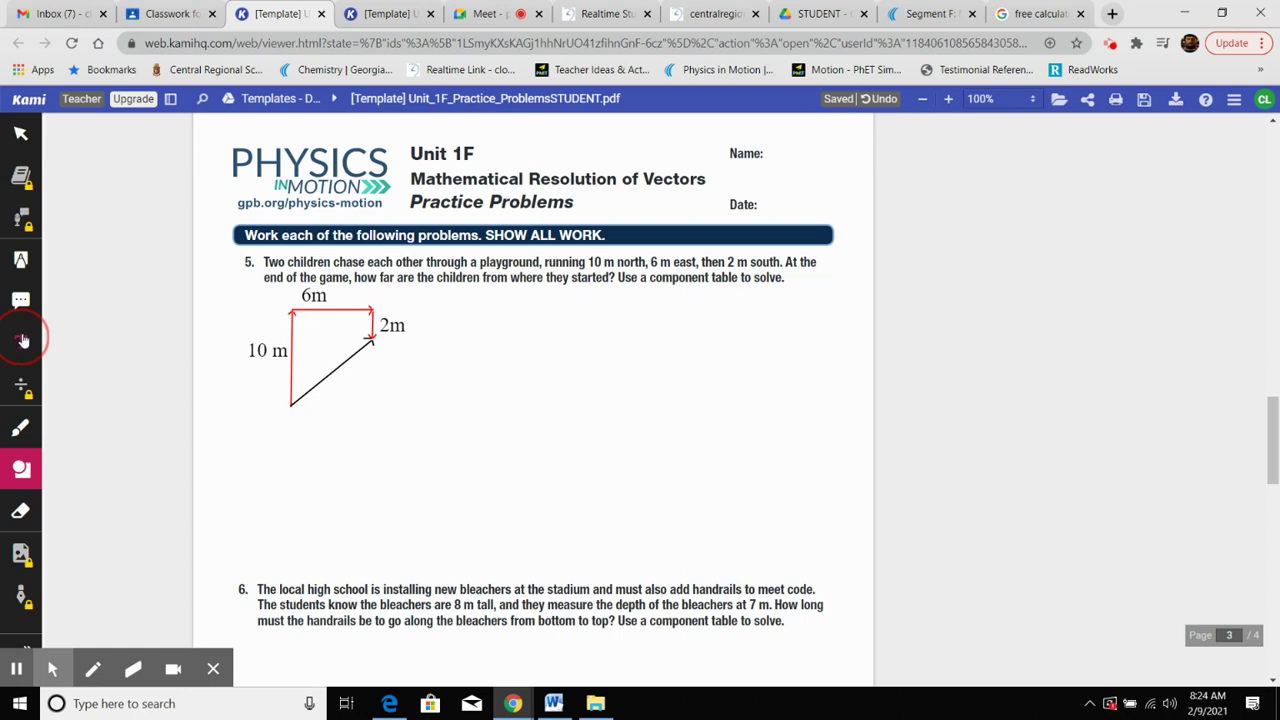
{"action": "left_click", "coordinate": [493, 308]}
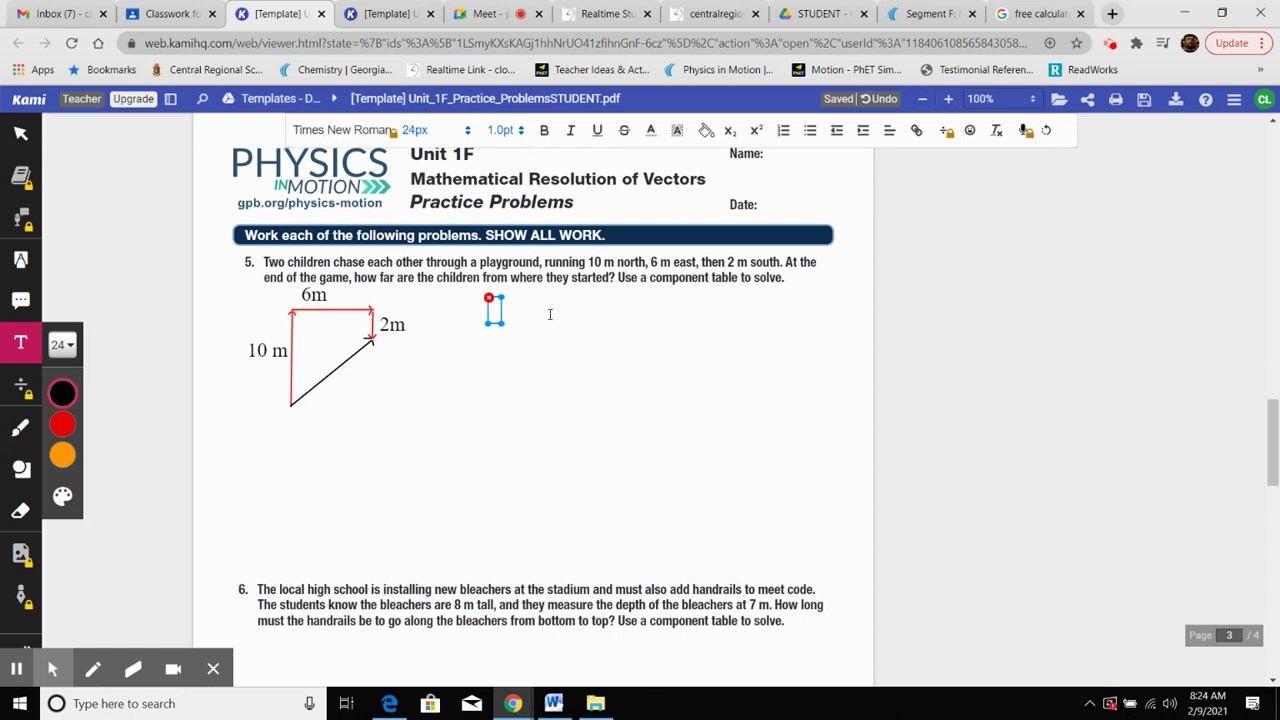
Seek the GPB lesson video through 2:56 and 3:38 to the Vector Resolution Table at 4:11
{"action": "left_click", "coordinate": [930, 13]}
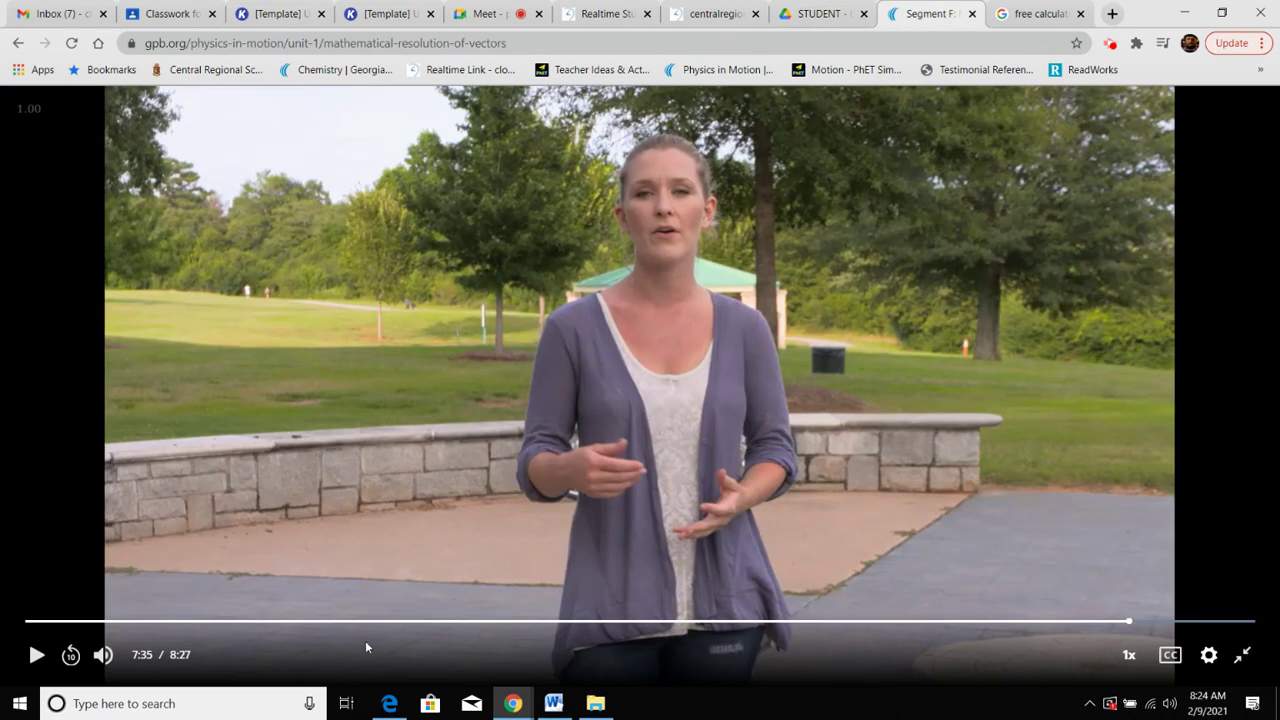
{"action": "left_click", "coordinate": [369, 626]}
{"action": "left_click", "coordinate": [452, 622]}
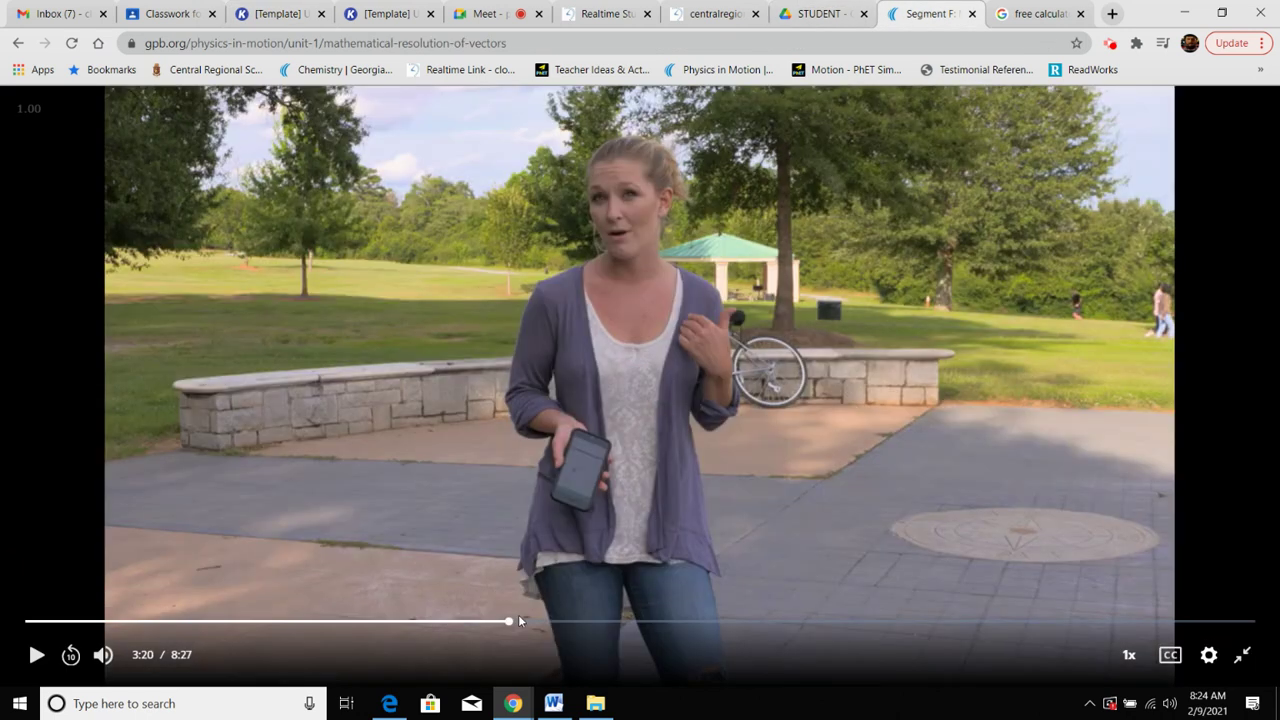
{"action": "left_click", "coordinate": [554, 622]}
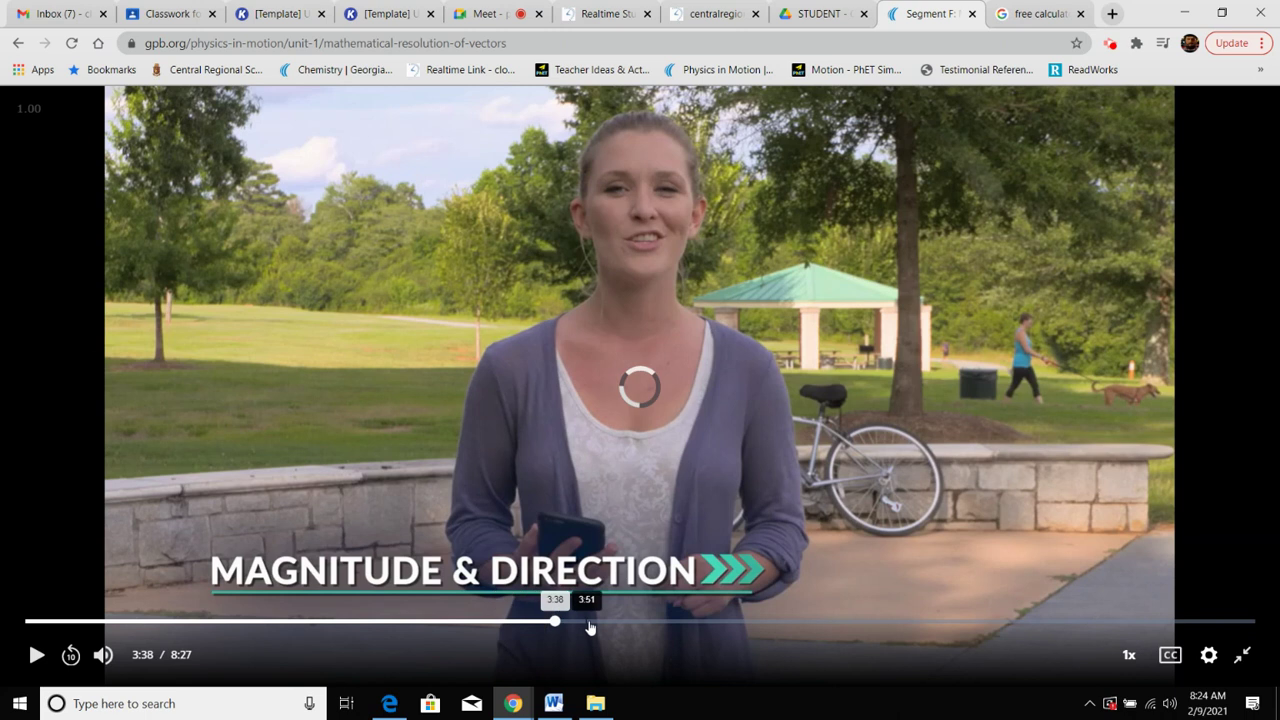
{"action": "left_click", "coordinate": [634, 622]}
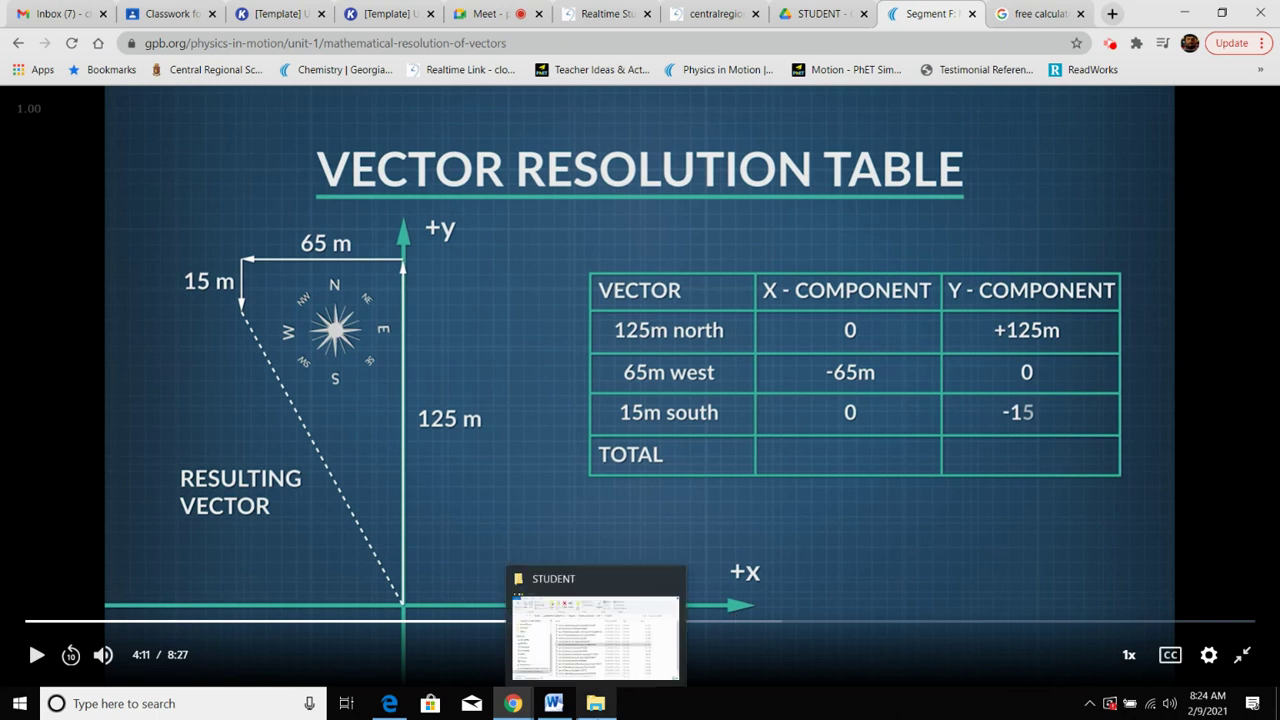
Back on the practice worksheet, enter components 10 -2 = 8m N and 6m E beside problem 5
{"action": "left_click", "coordinate": [407, 6]}
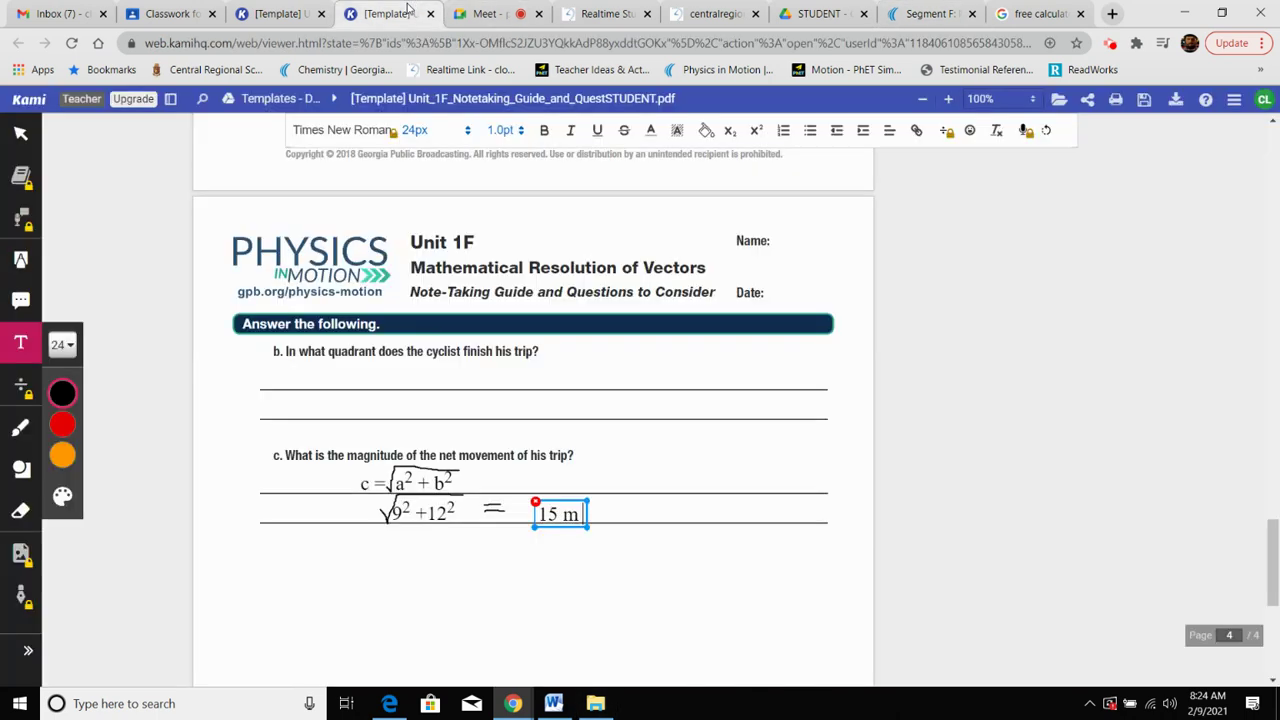
{"action": "left_click", "coordinate": [297, 12]}
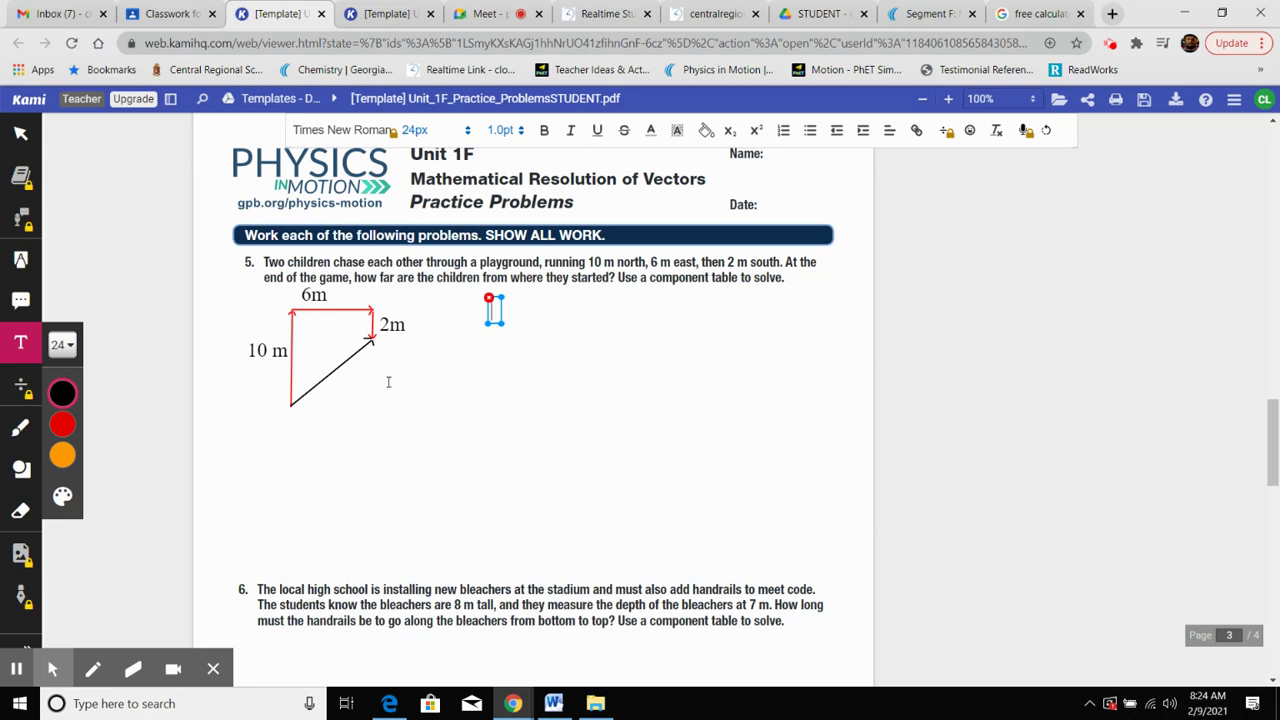
{"action": "type", "text": "10 -2 ="}
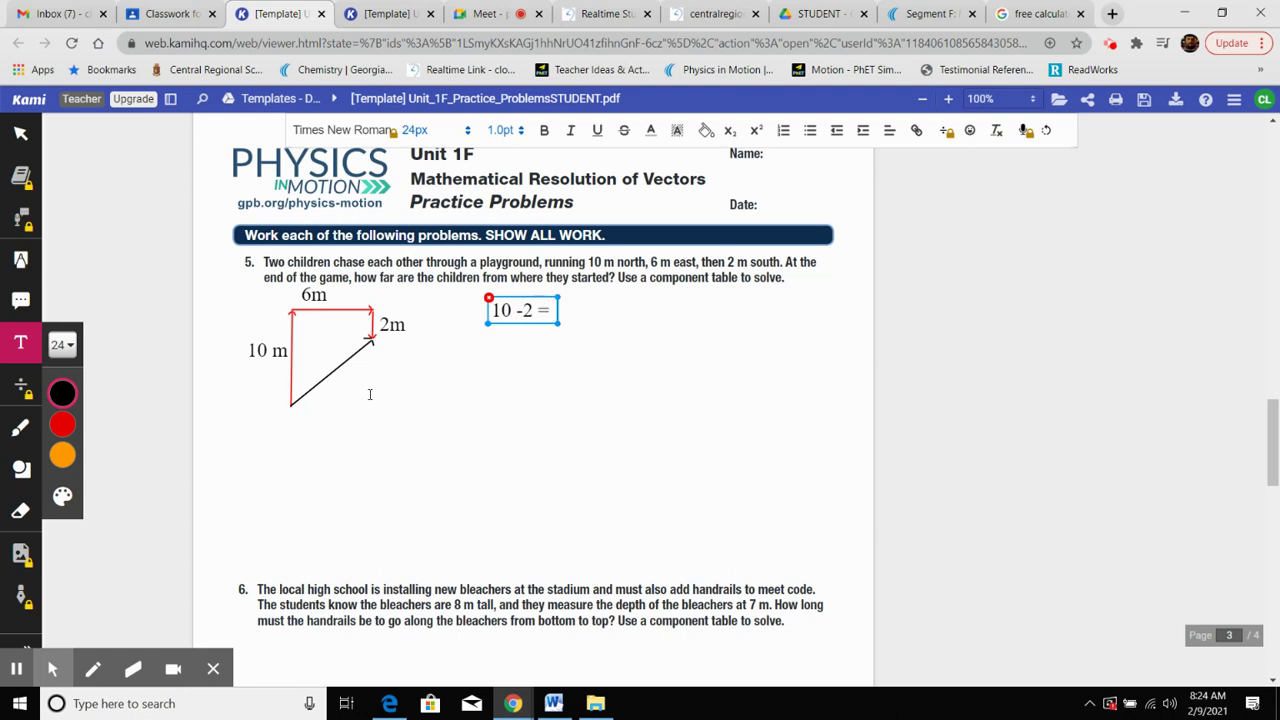
{"action": "type", "text": " 8m"}
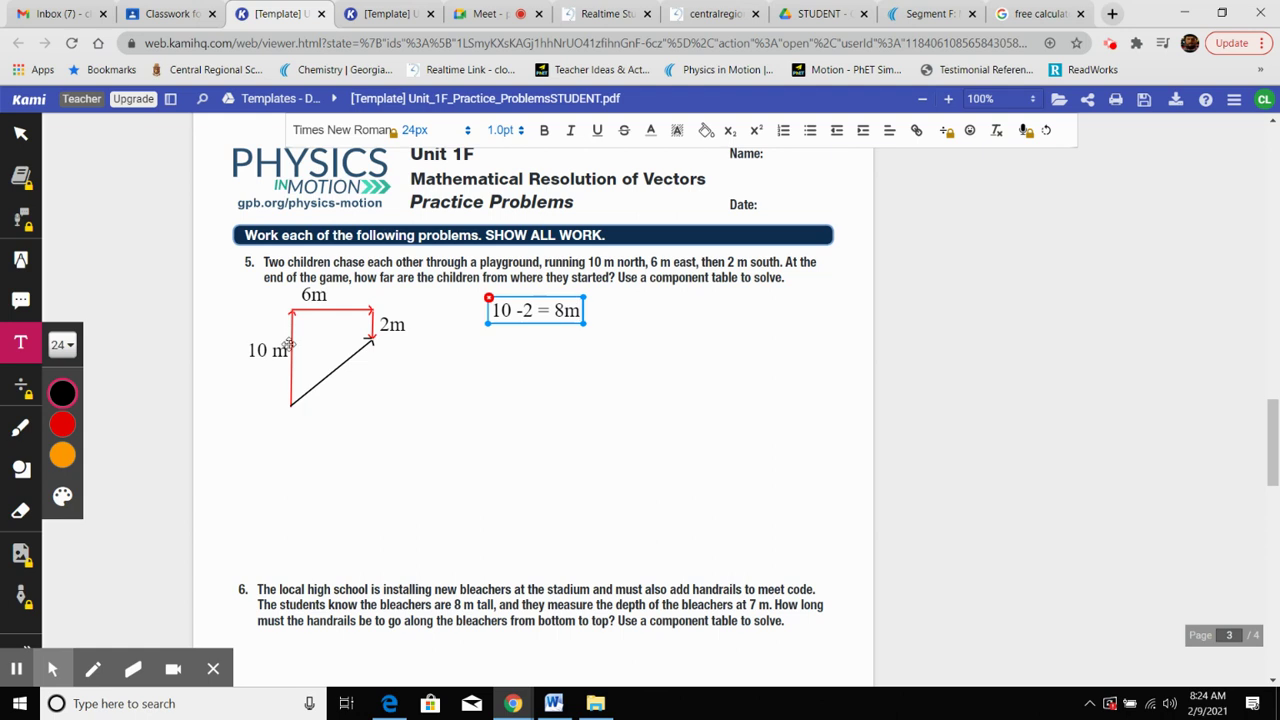
{"action": "type", "text": " N"}
{"action": "left_click", "coordinate": [392, 325]}
{"action": "left_click", "coordinate": [661, 311]}
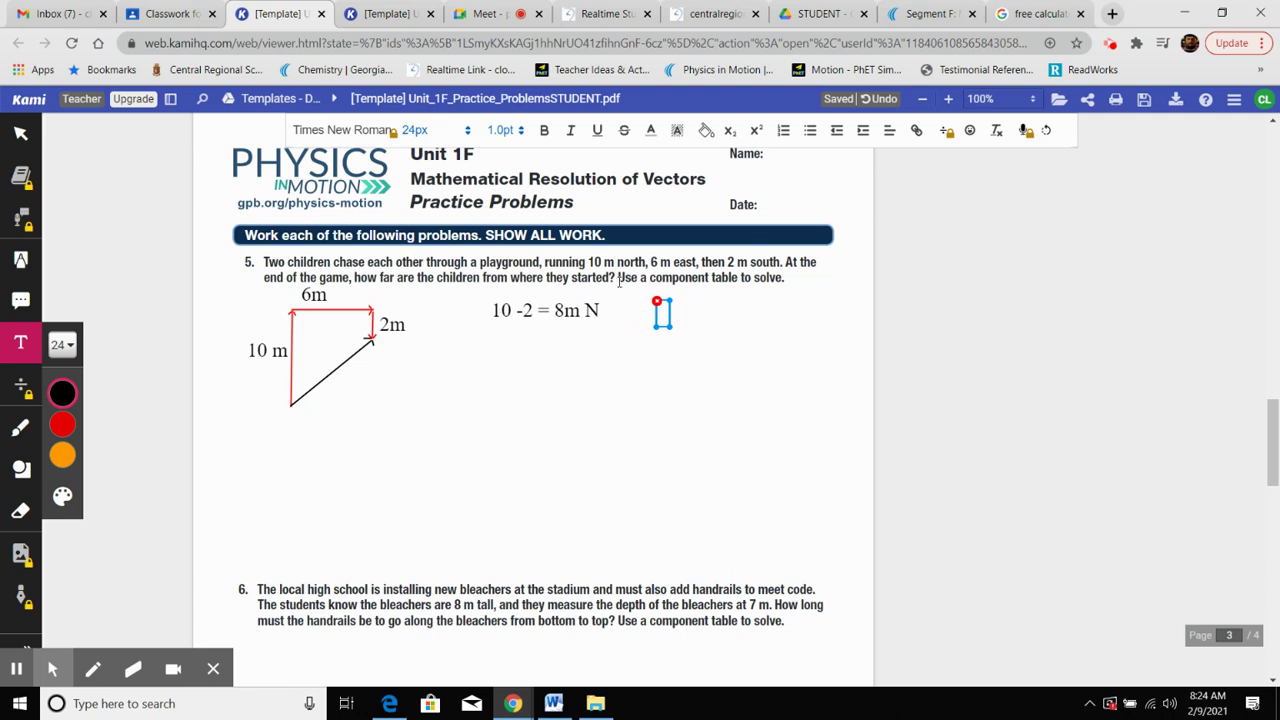
{"action": "left_click", "coordinate": [491, 337]}
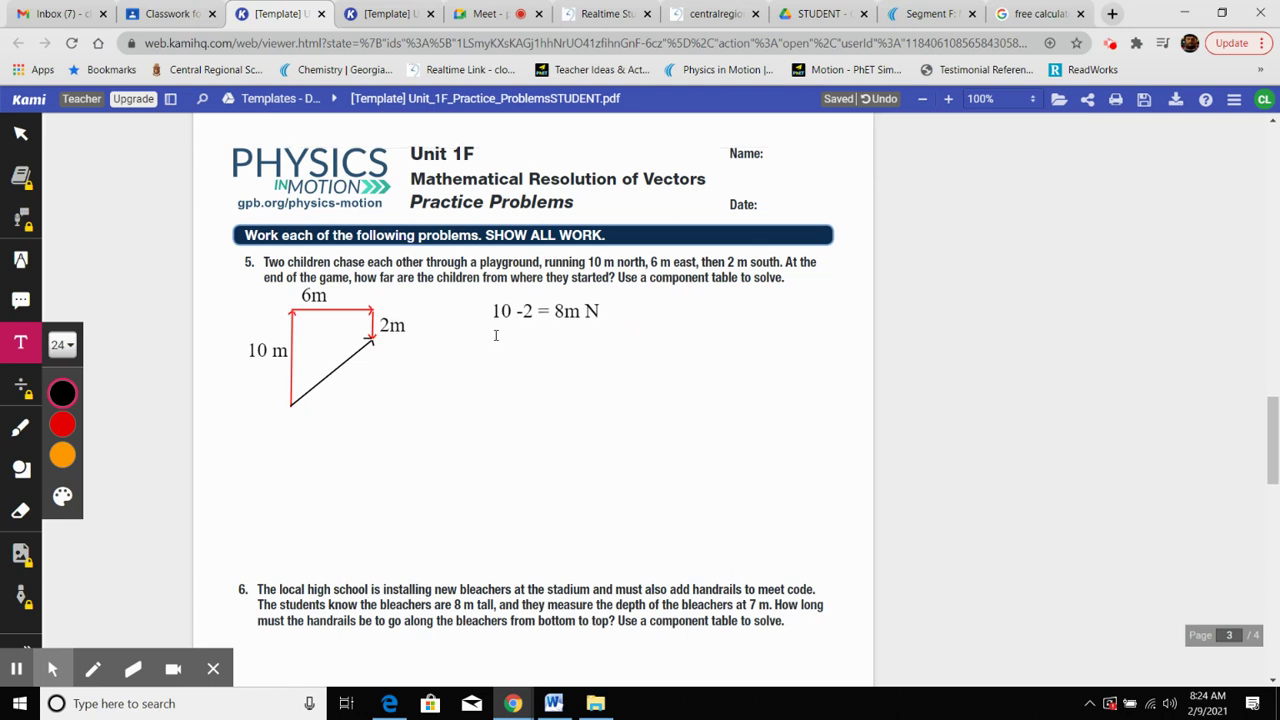
{"action": "left_click", "coordinate": [493, 336]}
{"action": "type", "text": "6m "}
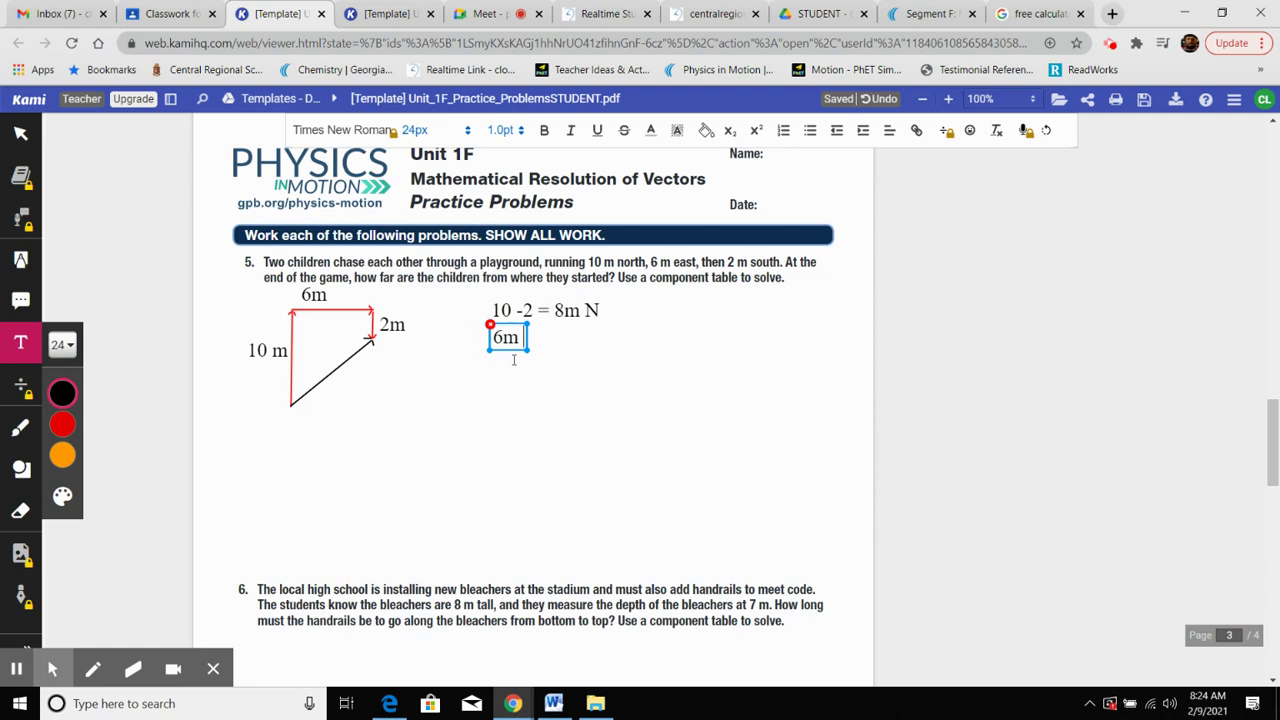
{"action": "type", "text": "E"}
{"action": "left_click", "coordinate": [629, 362]}
Start a new text box below the components reading c = a
{"action": "left_click", "coordinate": [588, 314]}
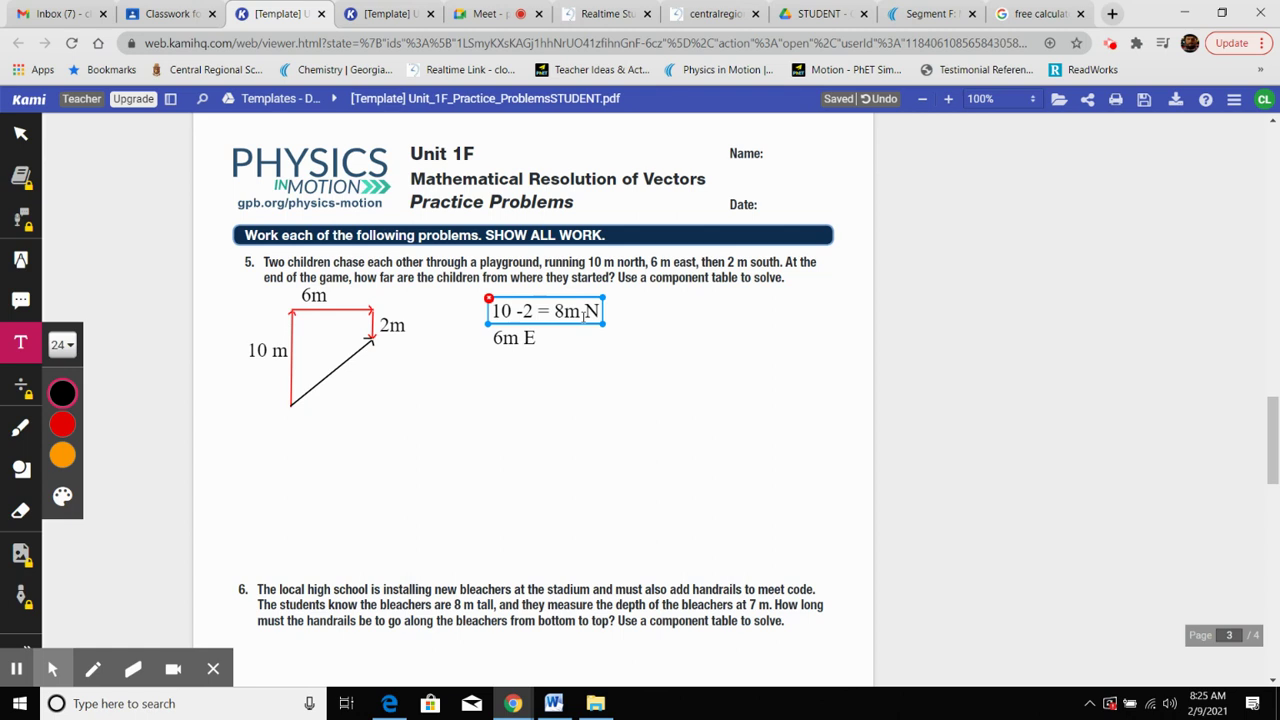
{"action": "left_click", "coordinate": [630, 340]}
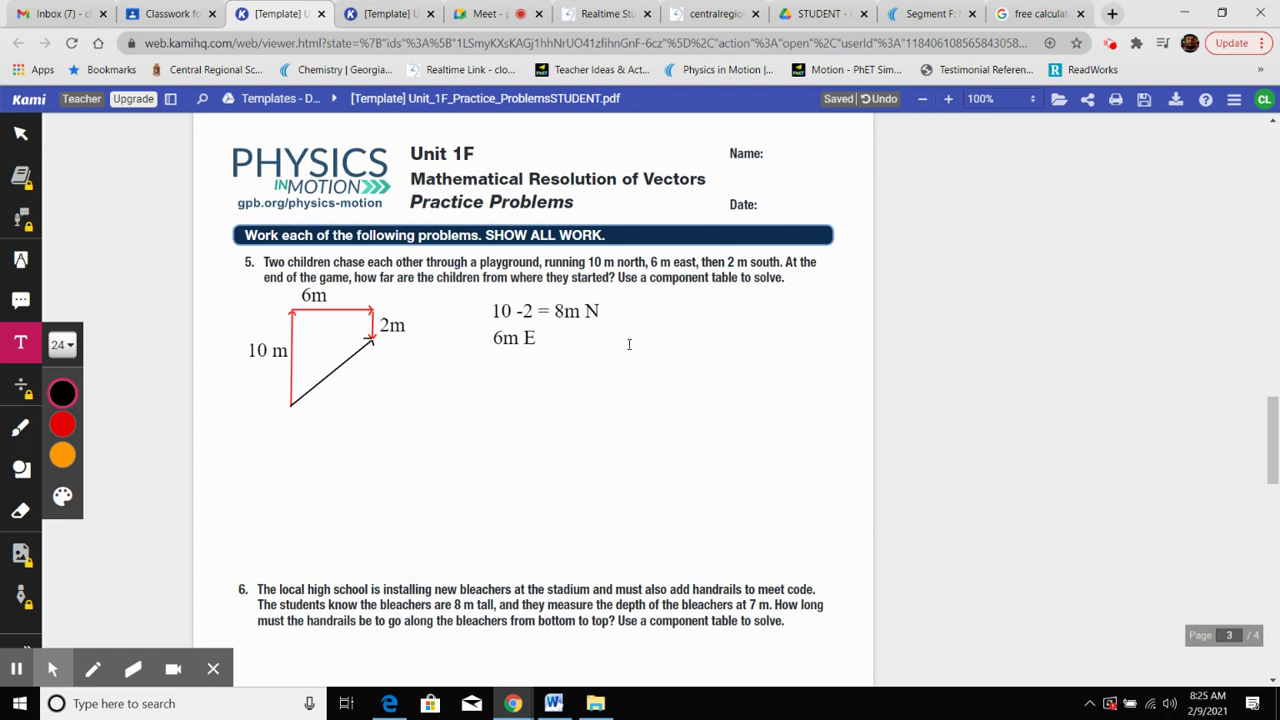
{"action": "left_click", "coordinate": [494, 382]}
{"action": "type", "text": "c = "}
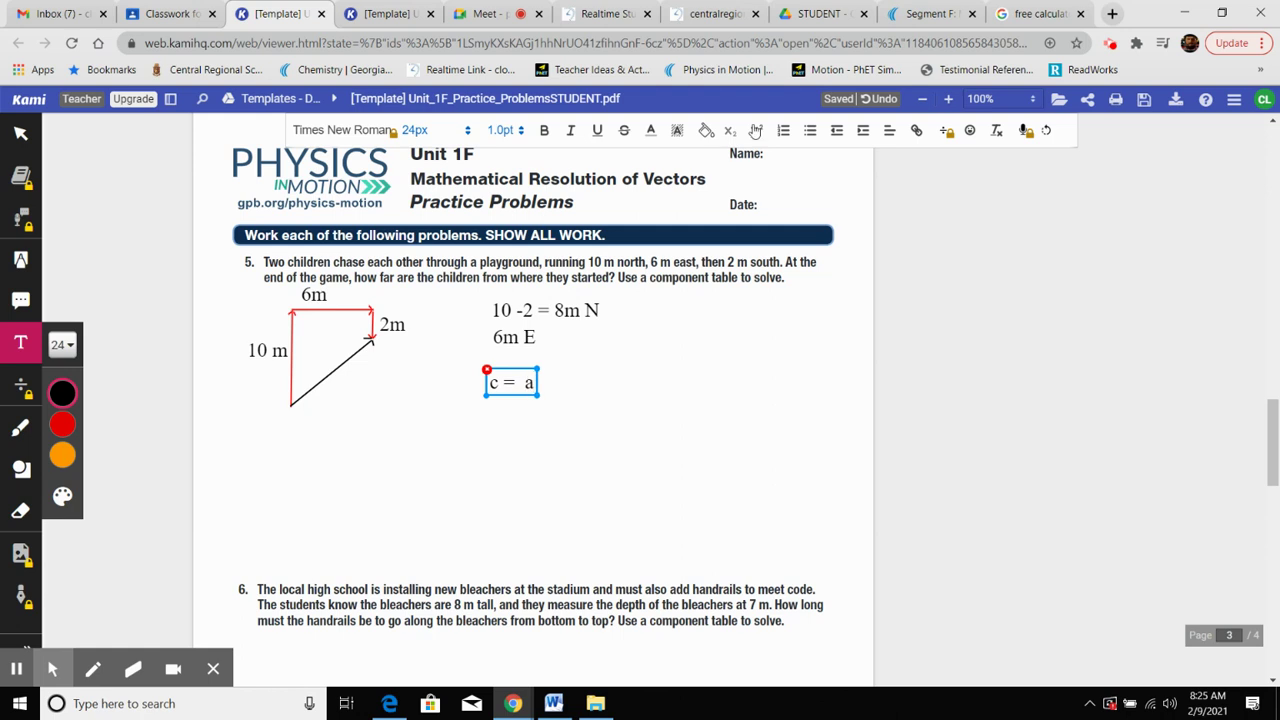
{"action": "type", "text": " a"}
Finish the formula c = a² + b² with superscript exponents
{"action": "left_click", "coordinate": [757, 130]}
{"action": "type", "text": "2"}
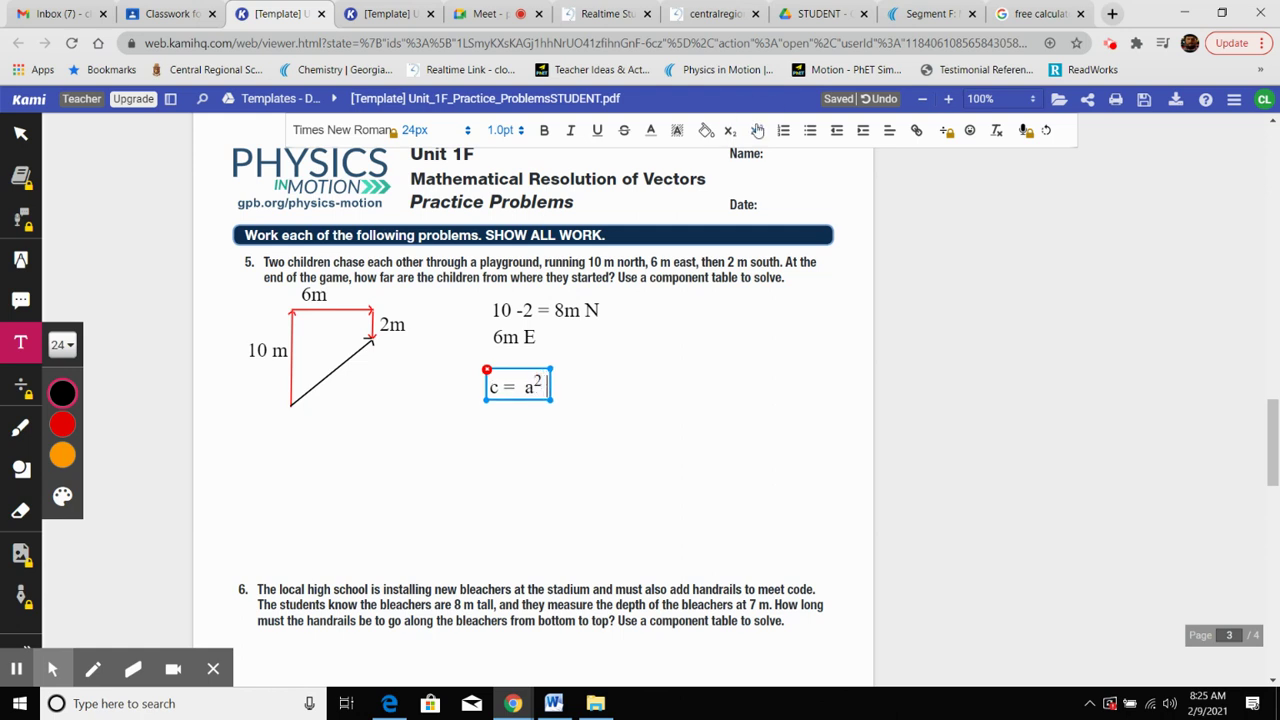
{"action": "type", "text": " + b"}
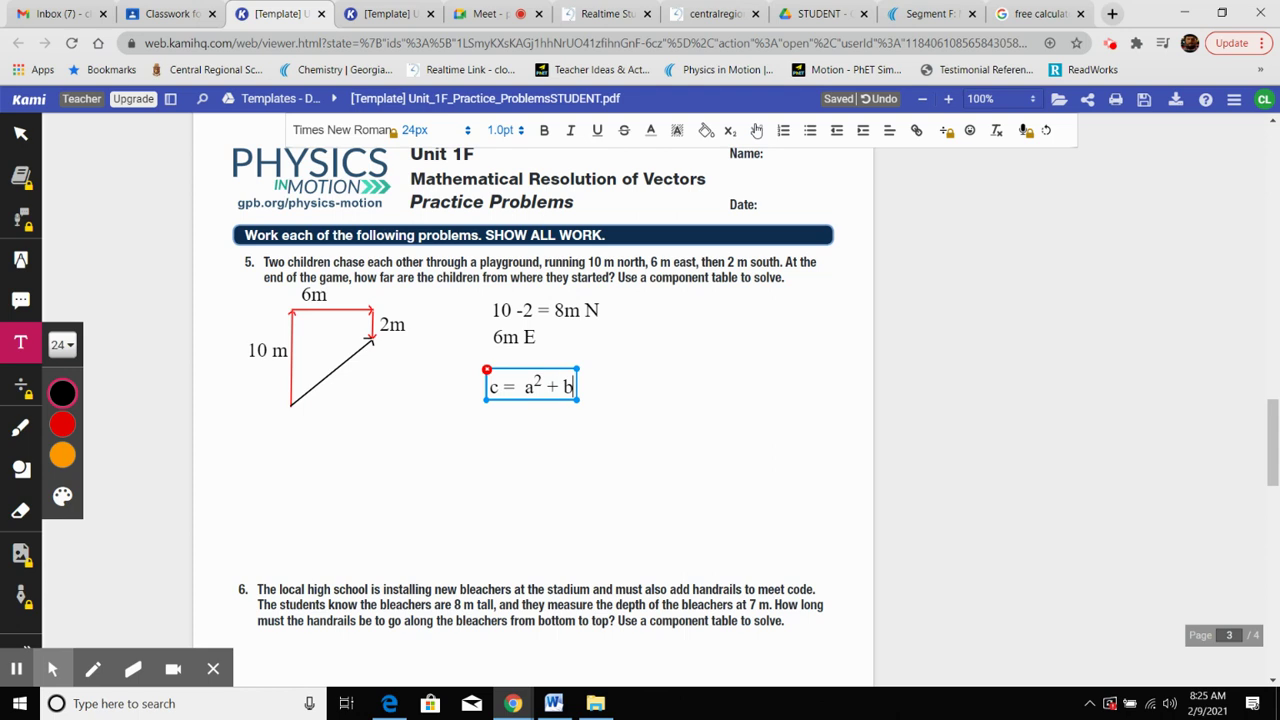
{"action": "left_click", "coordinate": [756, 130]}
{"action": "type", "text": "2"}
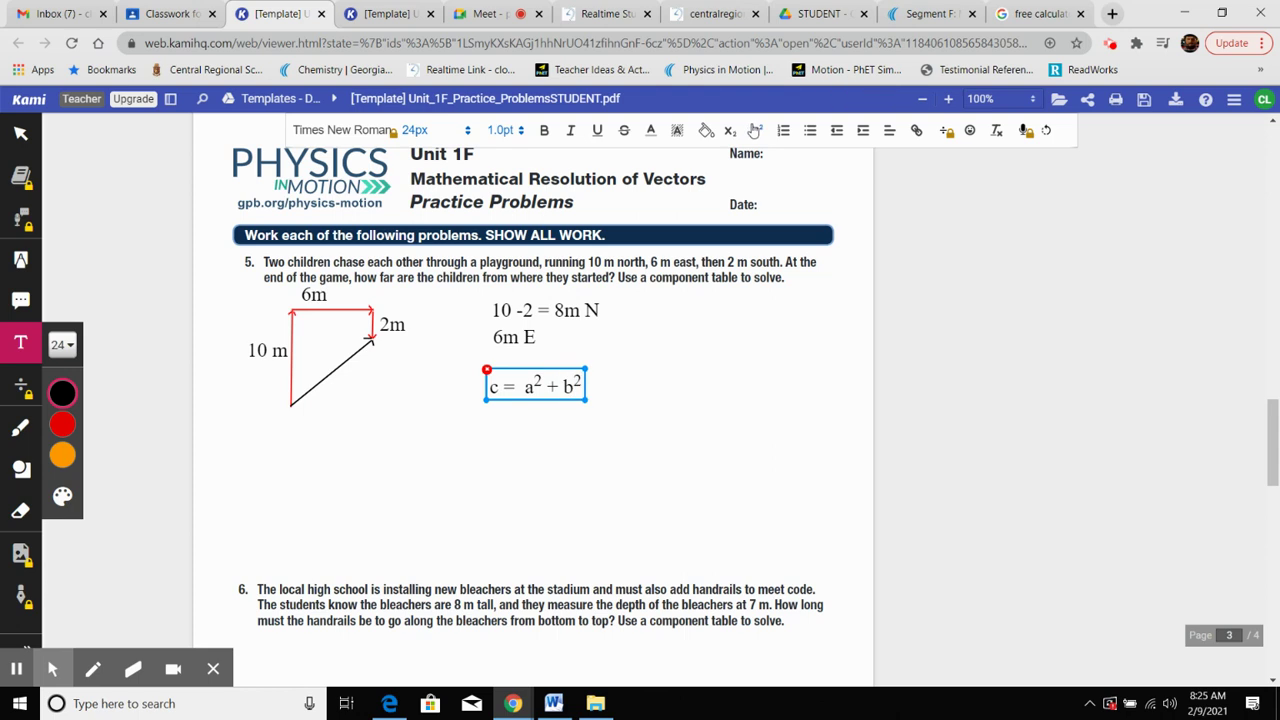
{"action": "left_click", "coordinate": [756, 130]}
Draw a freehand square-root sign over a² + b²
{"action": "left_click", "coordinate": [20, 428]}
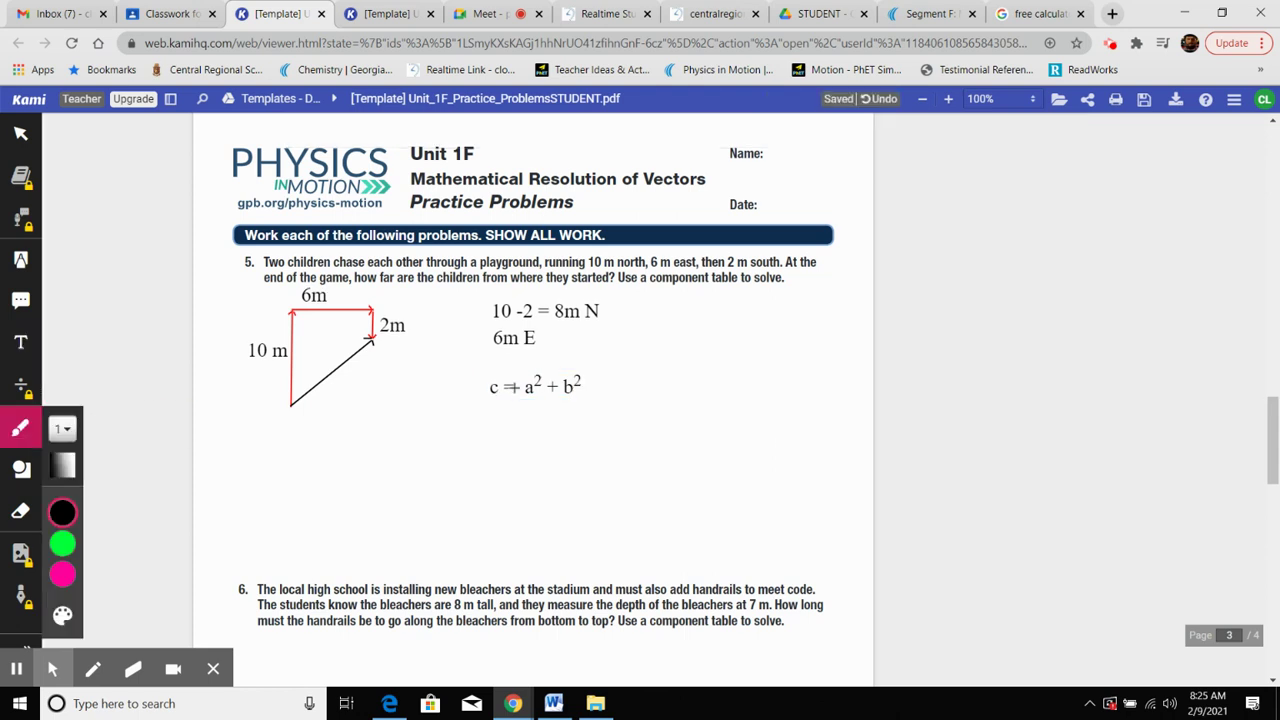
{"action": "left_click", "coordinate": [517, 393]}
{"action": "mouse_move", "coordinate": [517, 393]}
{"action": "left_mouse_down"}
{"action": "mouse_move", "coordinate": [524, 369]}
{"action": "mouse_move", "coordinate": [595, 368]}
{"action": "left_mouse_up"}
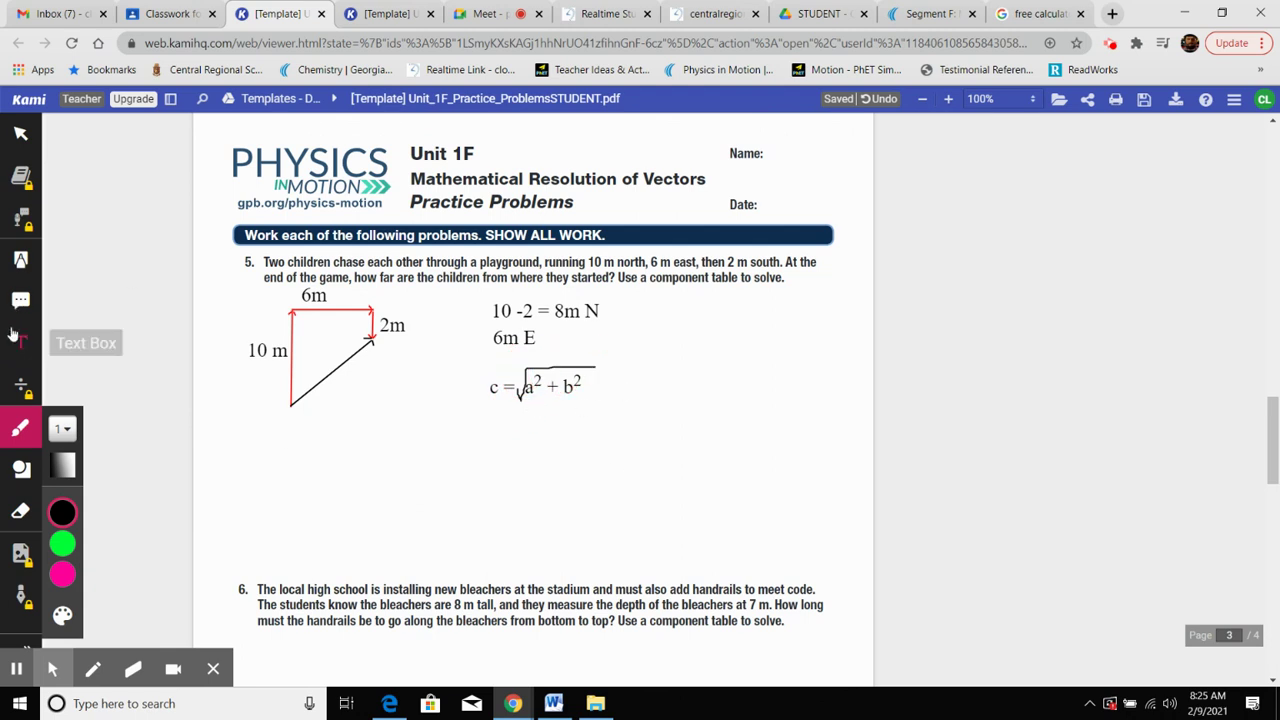
Add a text box reading 8² + 6² below the formula
{"action": "left_click", "coordinate": [20, 342]}
{"action": "left_click", "coordinate": [527, 416]}
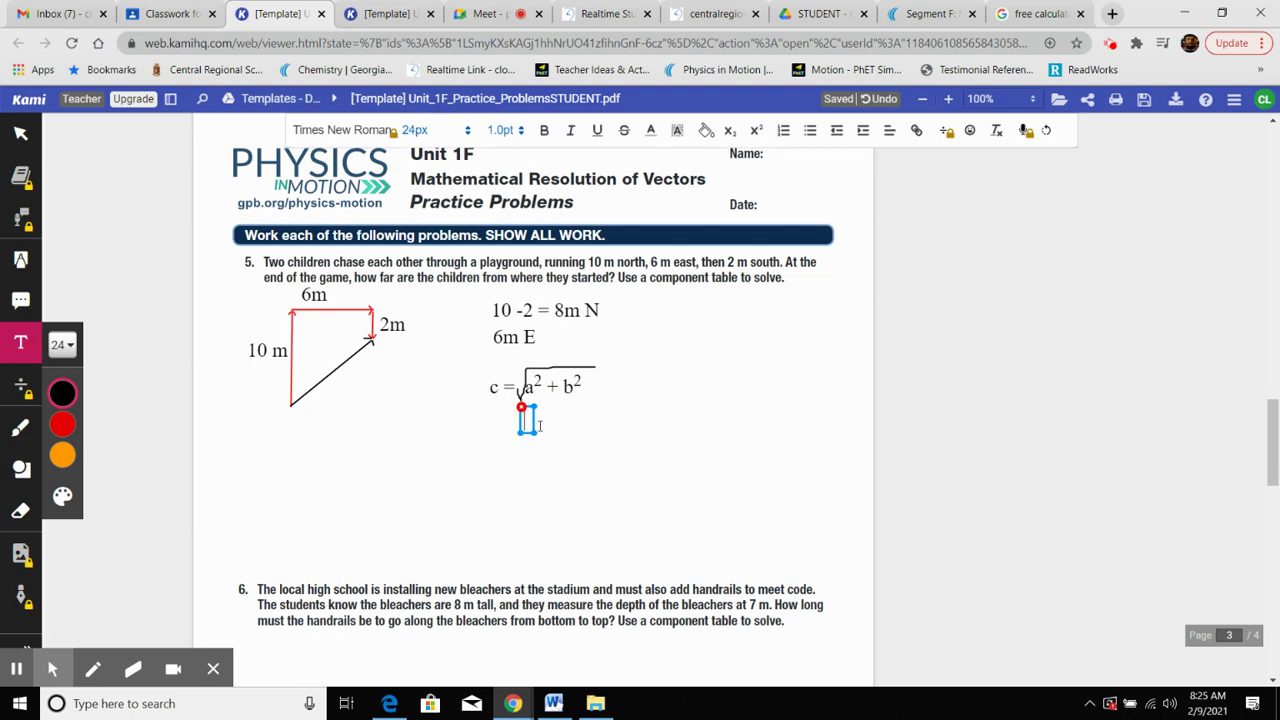
{"action": "type", "text": "8"}
{"action": "left_click", "coordinate": [757, 131]}
{"action": "type", "text": "2"}
{"action": "left_click", "coordinate": [759, 133]}
{"action": "type", "text": "+ 6"}
{"action": "left_click", "coordinate": [759, 133]}
{"action": "type", "text": "2"}
{"action": "left_click", "coordinate": [448, 440]}
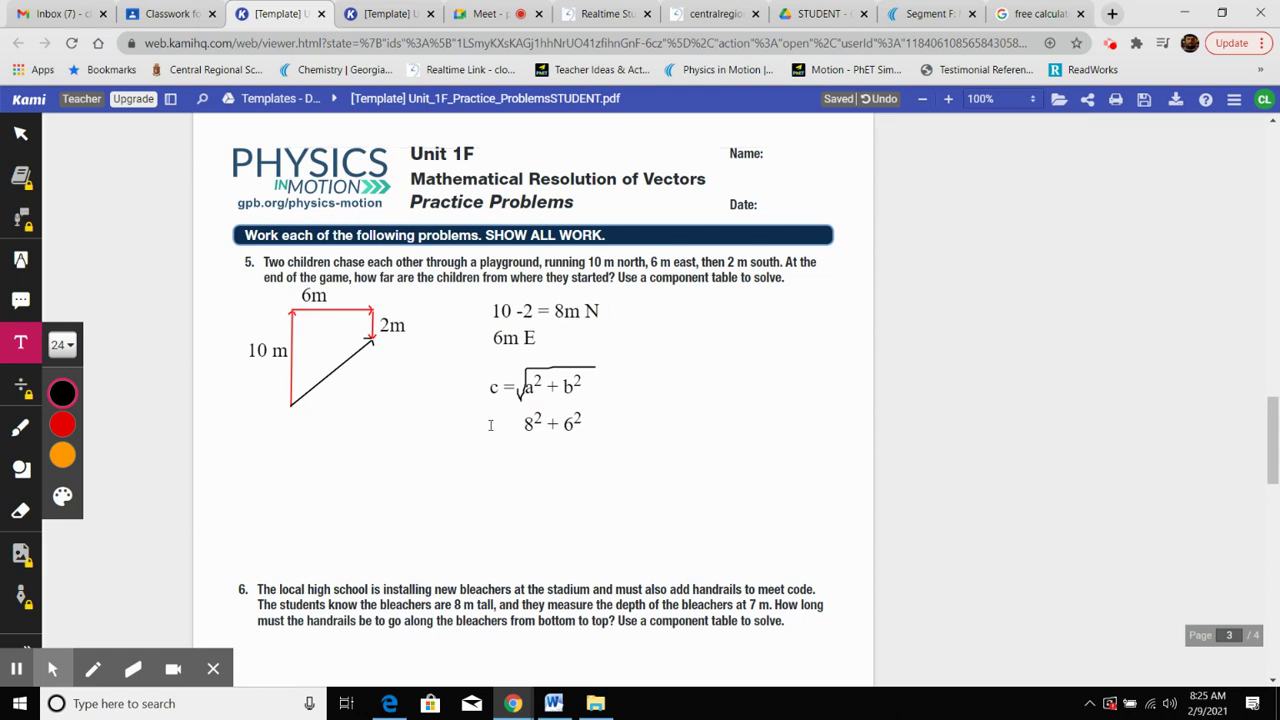
{"action": "left_click", "coordinate": [20, 428]}
Draw a radical over 8² + 6², then compute 8² + 6² = 100 in Google's calculator
{"action": "mouse_move", "coordinate": [508, 420]}
{"action": "left_mouse_down"}
{"action": "mouse_move", "coordinate": [517, 437]}
{"action": "mouse_move", "coordinate": [522, 408]}
{"action": "mouse_move", "coordinate": [621, 404]}
{"action": "left_mouse_up"}
{"action": "left_click", "coordinate": [1014, 12]}
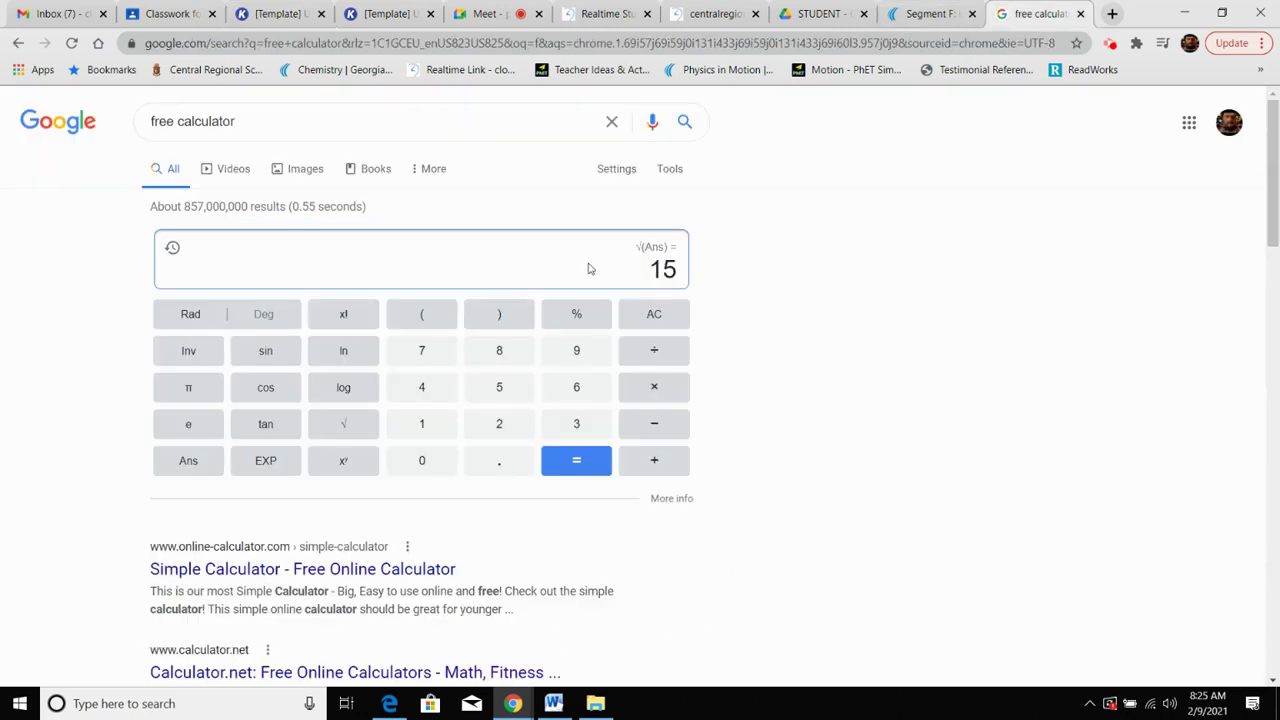
{"action": "left_click", "coordinate": [499, 358]}
{"action": "left_click", "coordinate": [339, 463]}
{"action": "left_click", "coordinate": [505, 425]}
{"action": "left_click", "coordinate": [673, 459]}
{"action": "left_click", "coordinate": [580, 389]}
{"action": "left_click", "coordinate": [358, 457]}
{"action": "left_click", "coordinate": [488, 428]}
{"action": "left_click", "coordinate": [590, 462]}
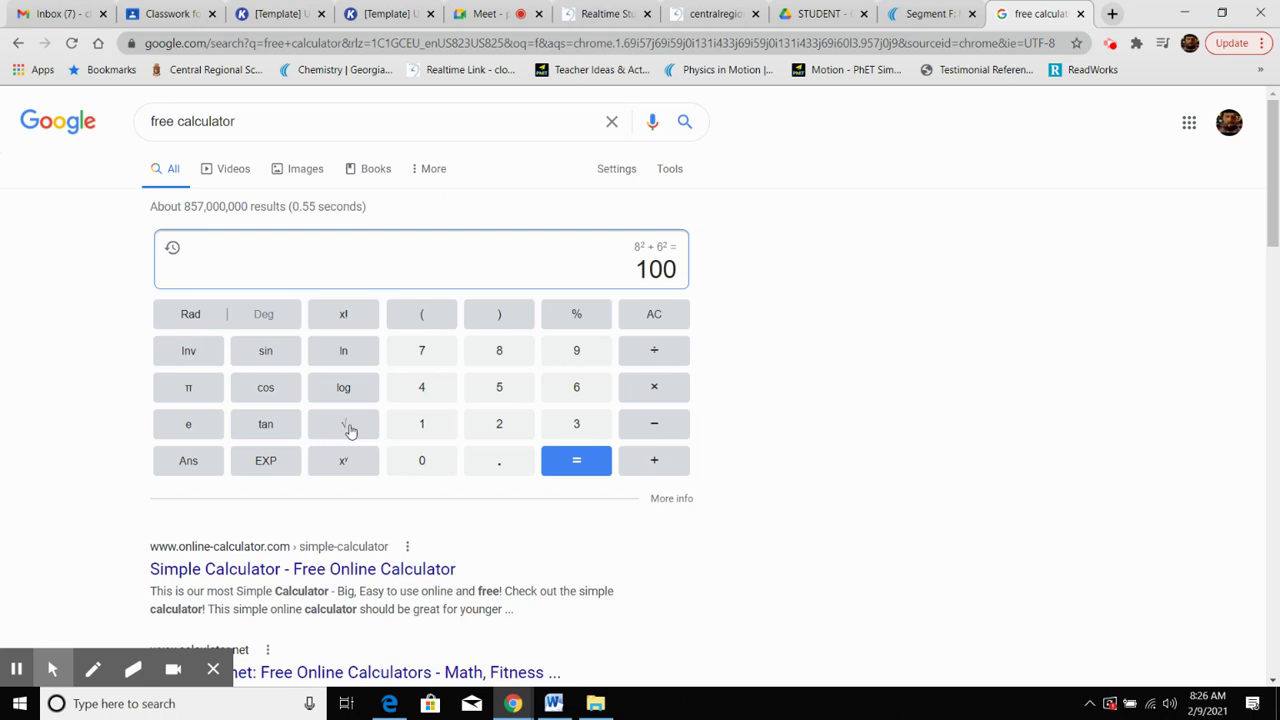
Take the square root of the previous answer to get 10
{"action": "left_click", "coordinate": [345, 428]}
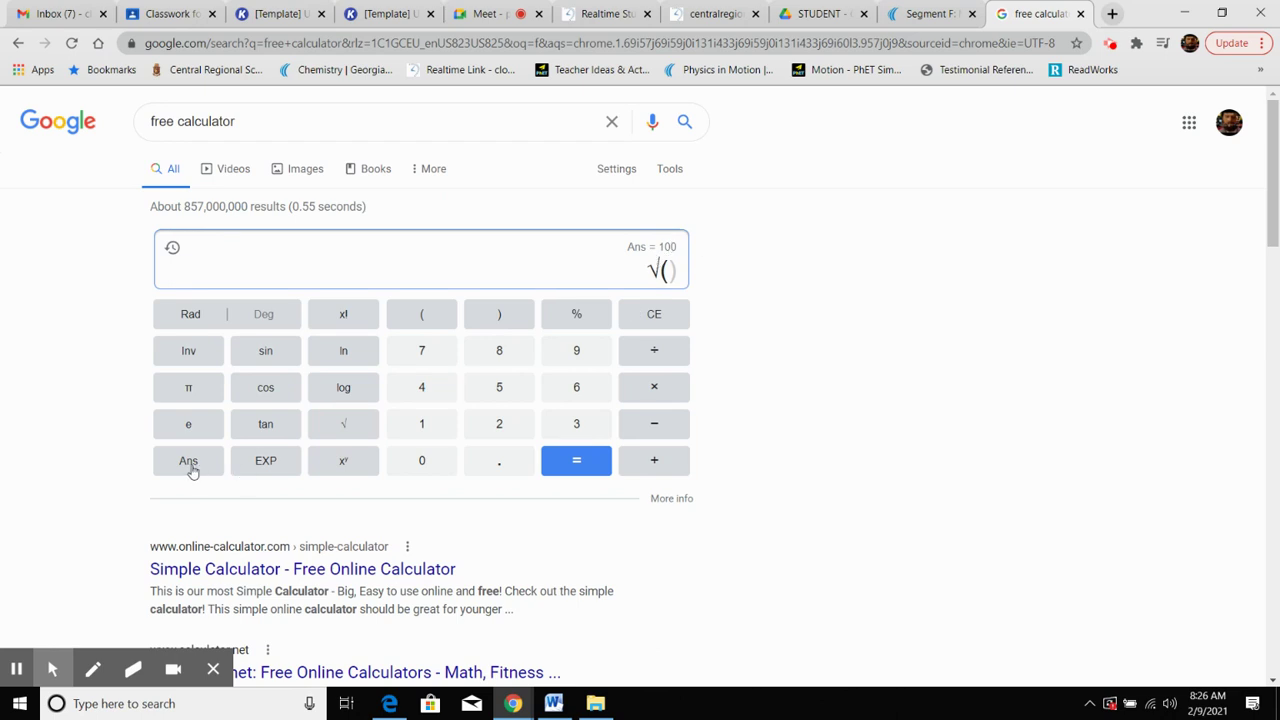
{"action": "left_click", "coordinate": [188, 461]}
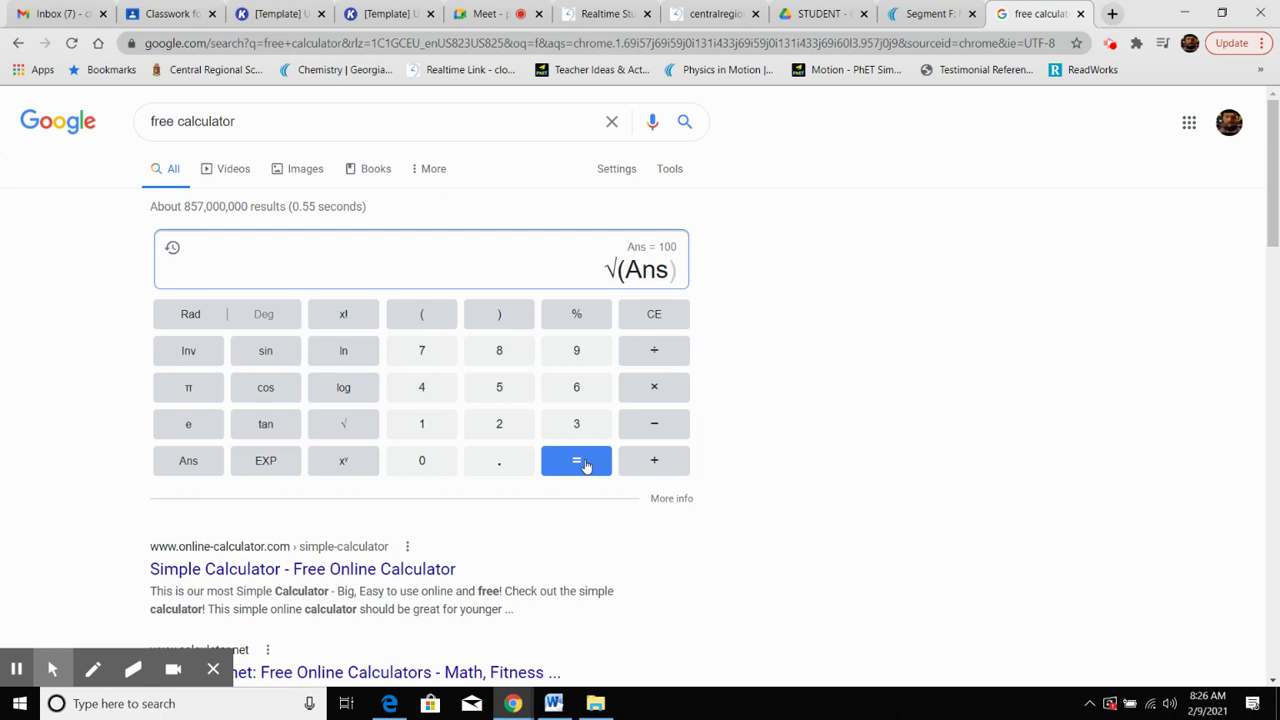
{"action": "left_click", "coordinate": [586, 467]}
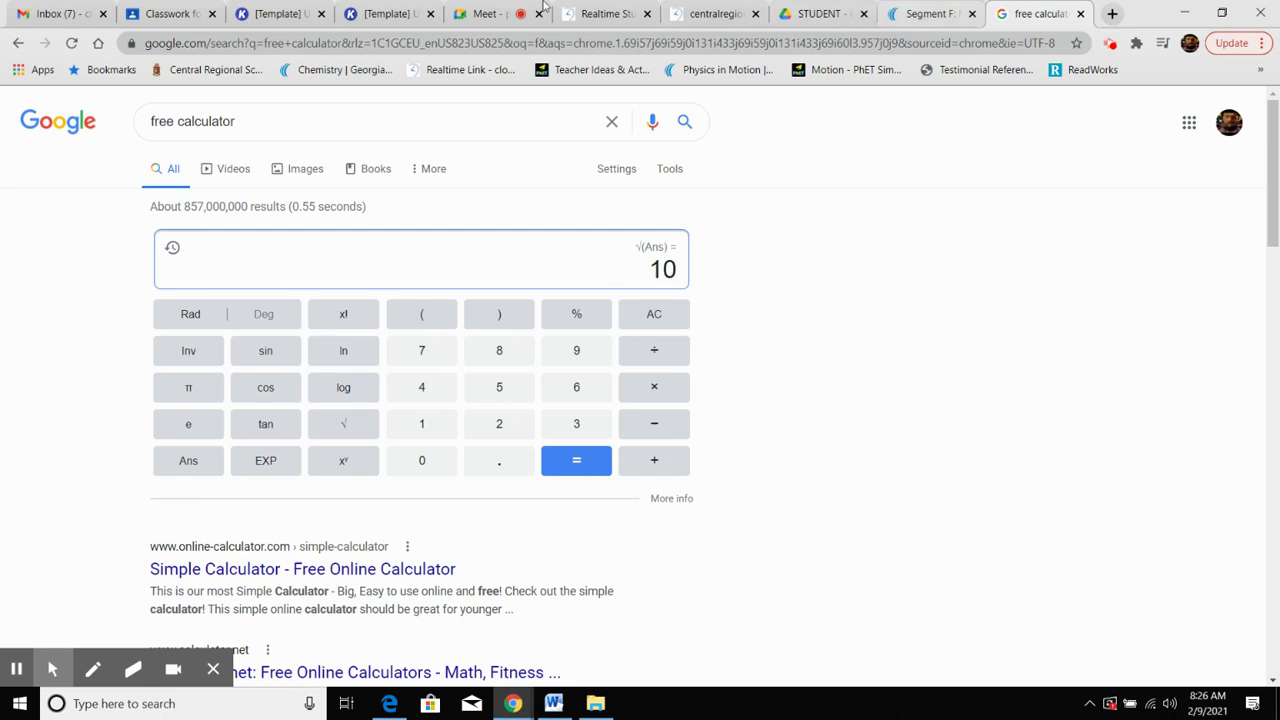
Back in Kami, write the answer c = 10 m NE below the radical work
{"action": "left_click", "coordinate": [280, 13]}
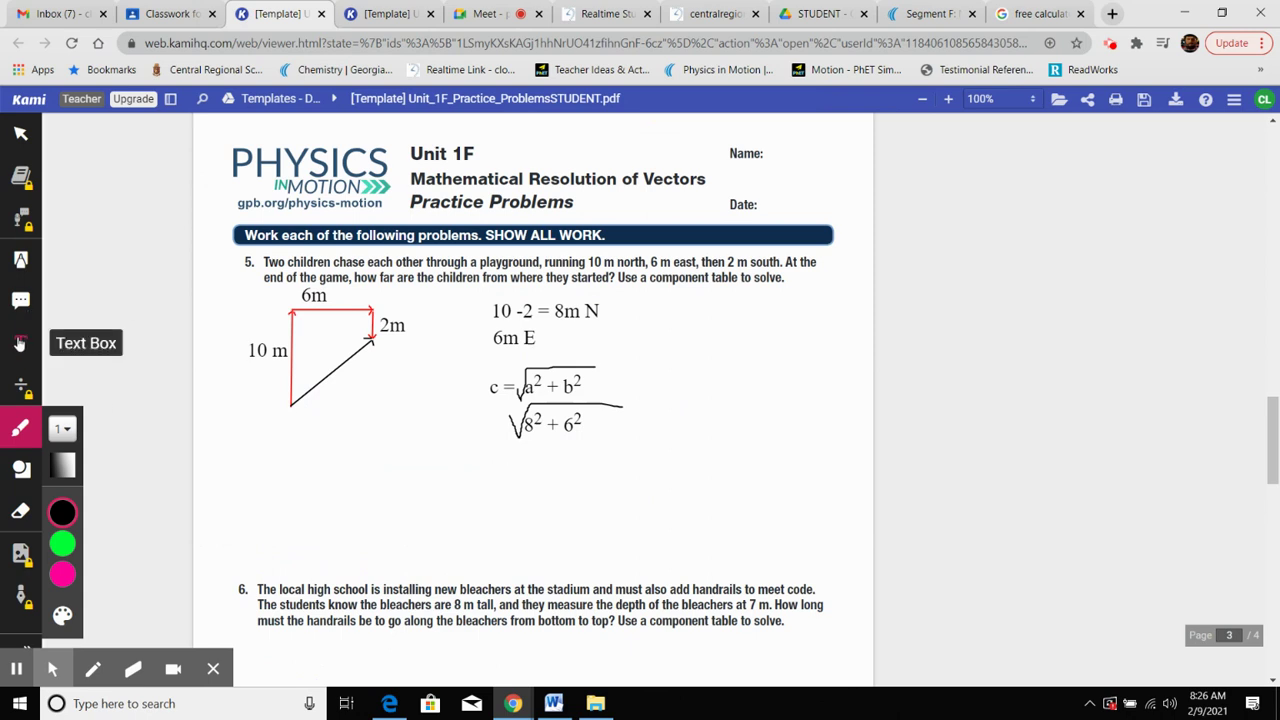
{"action": "left_click", "coordinate": [20, 342]}
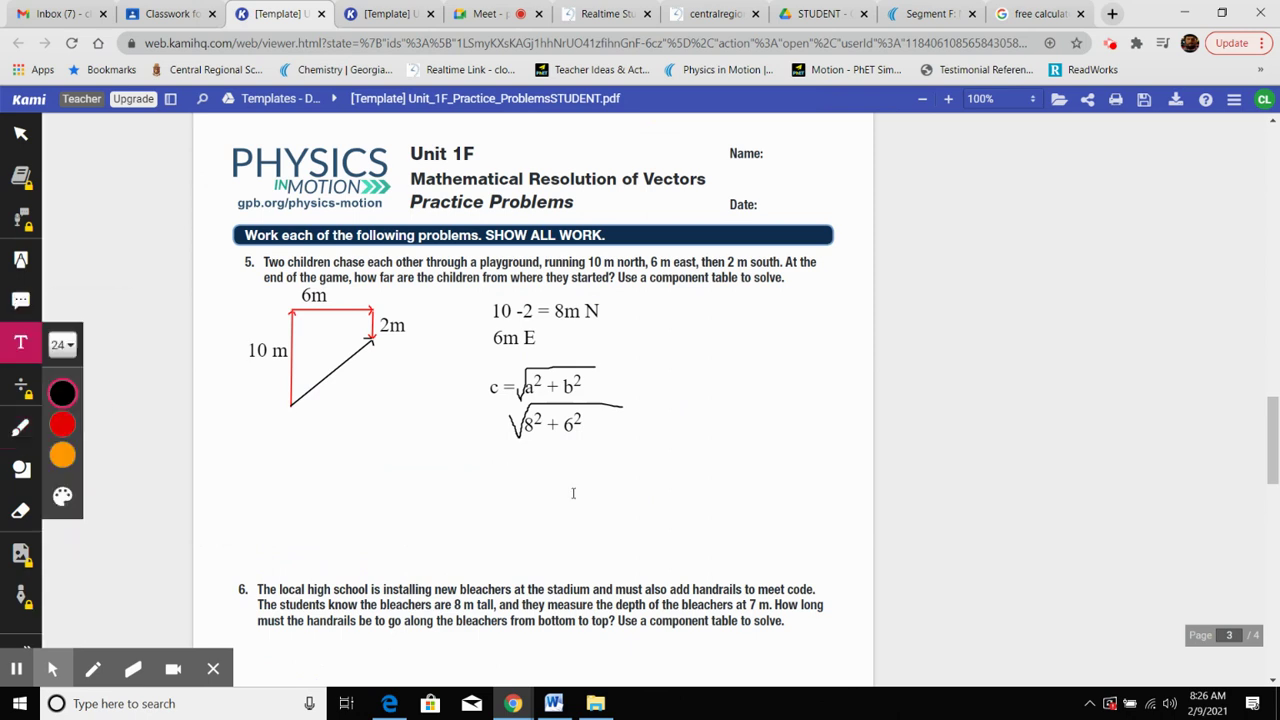
{"action": "left_click", "coordinate": [496, 467]}
{"action": "type", "text": "c ="}
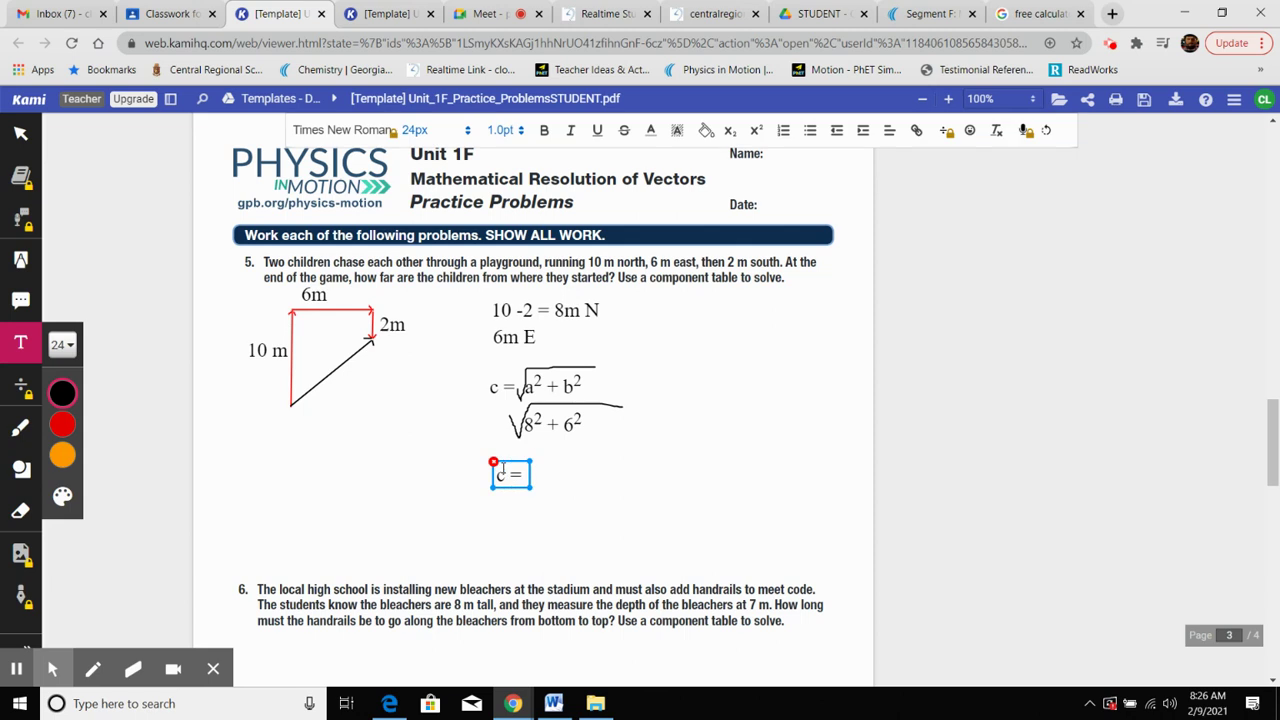
{"action": "type", "text": " 10 m"}
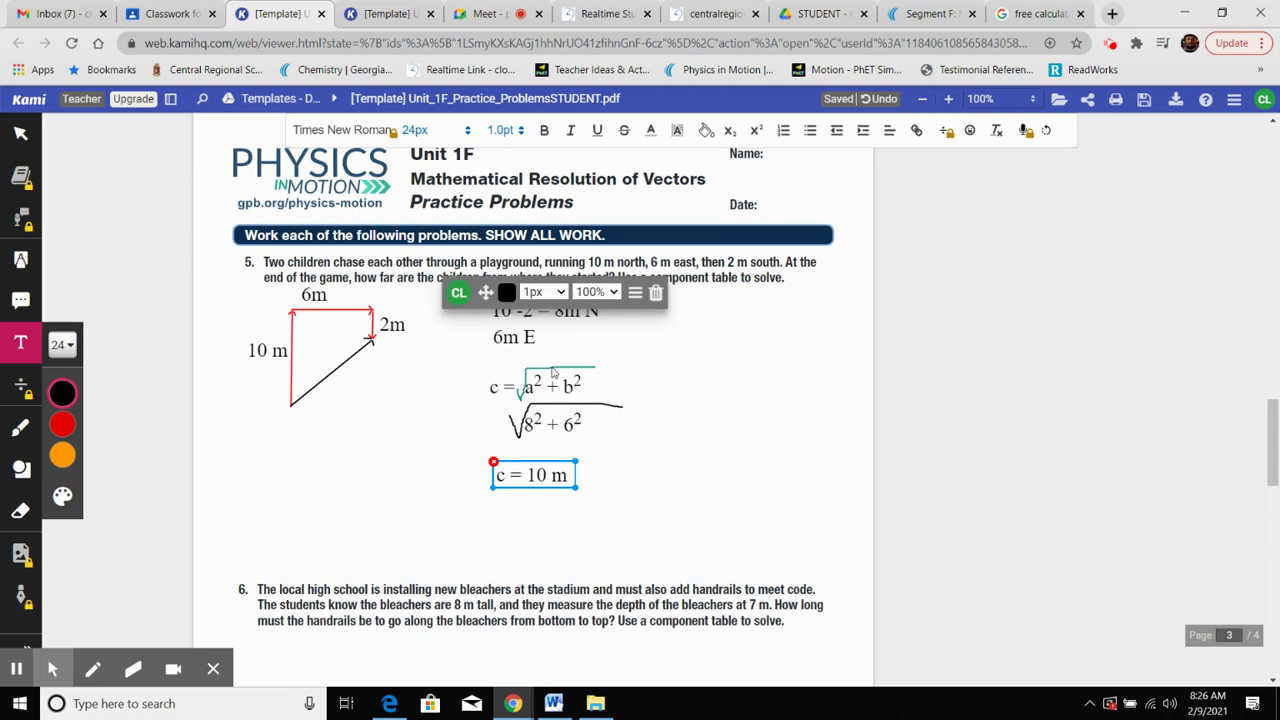
{"action": "type", "text": "NE"}
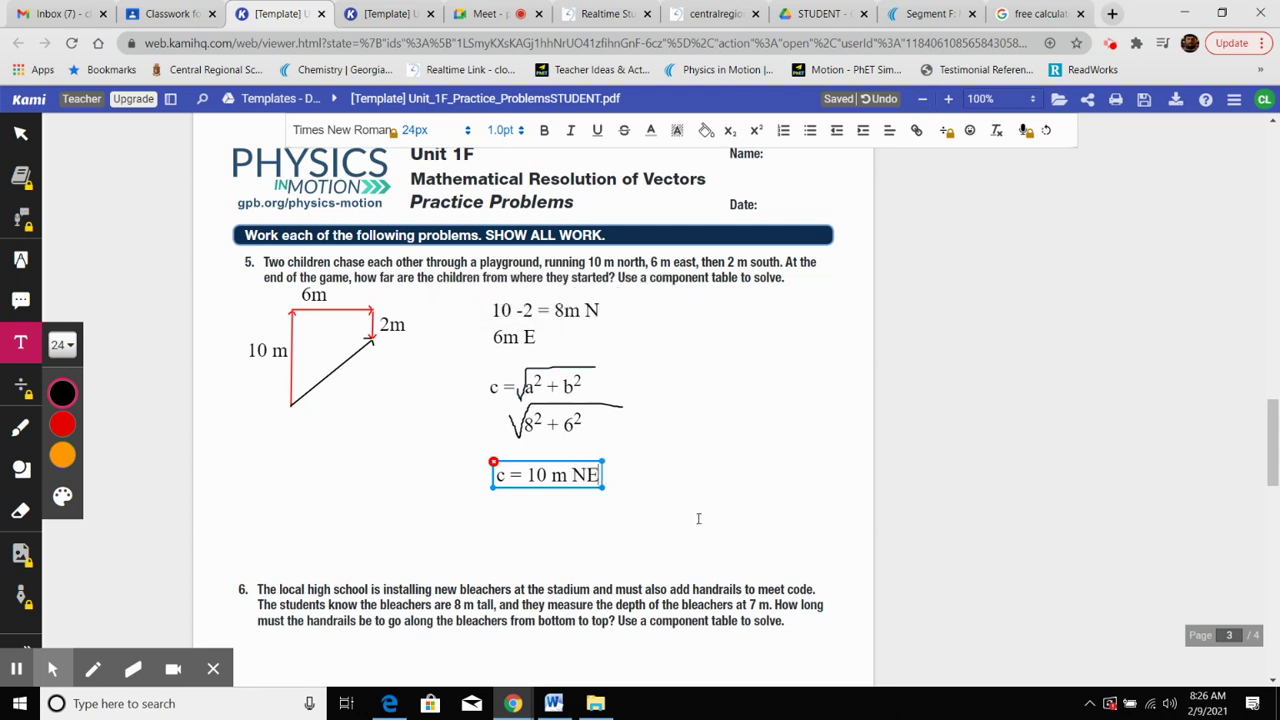
{"action": "left_click", "coordinate": [680, 484]}
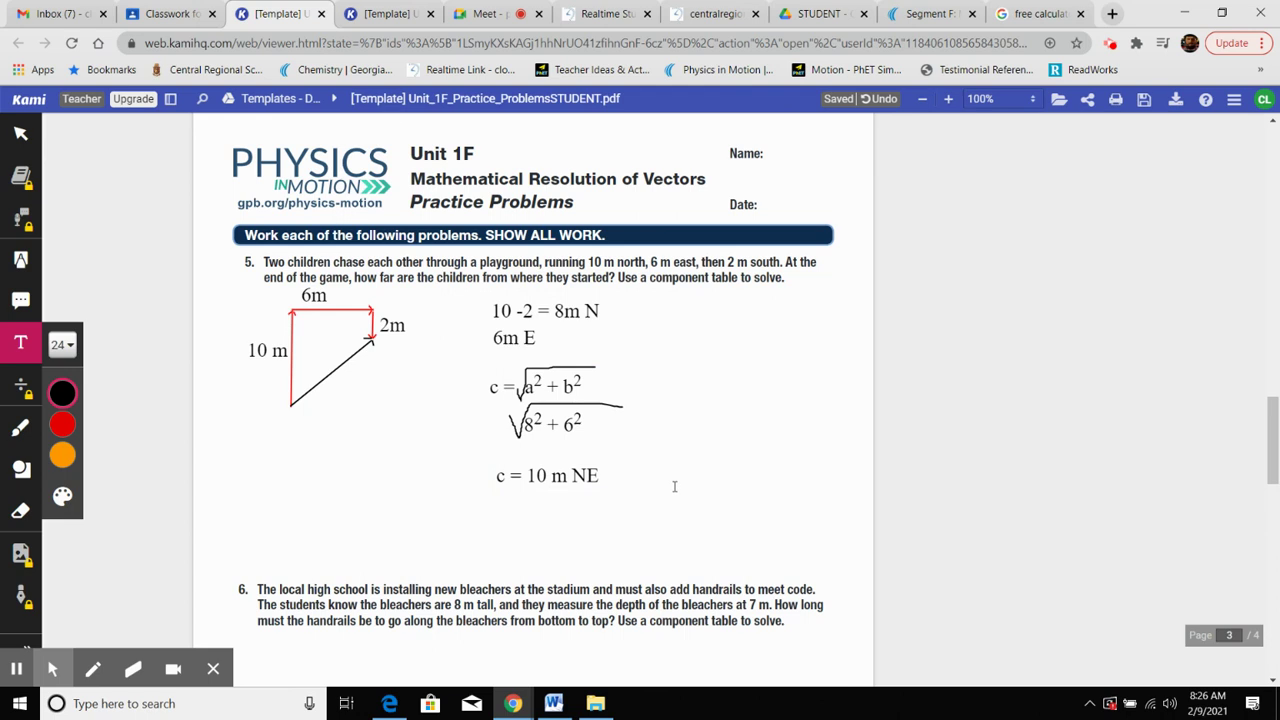
{"action": "scroll", "coordinate": [674, 486], "scroll_direction": "down", "scroll_amount": 12}
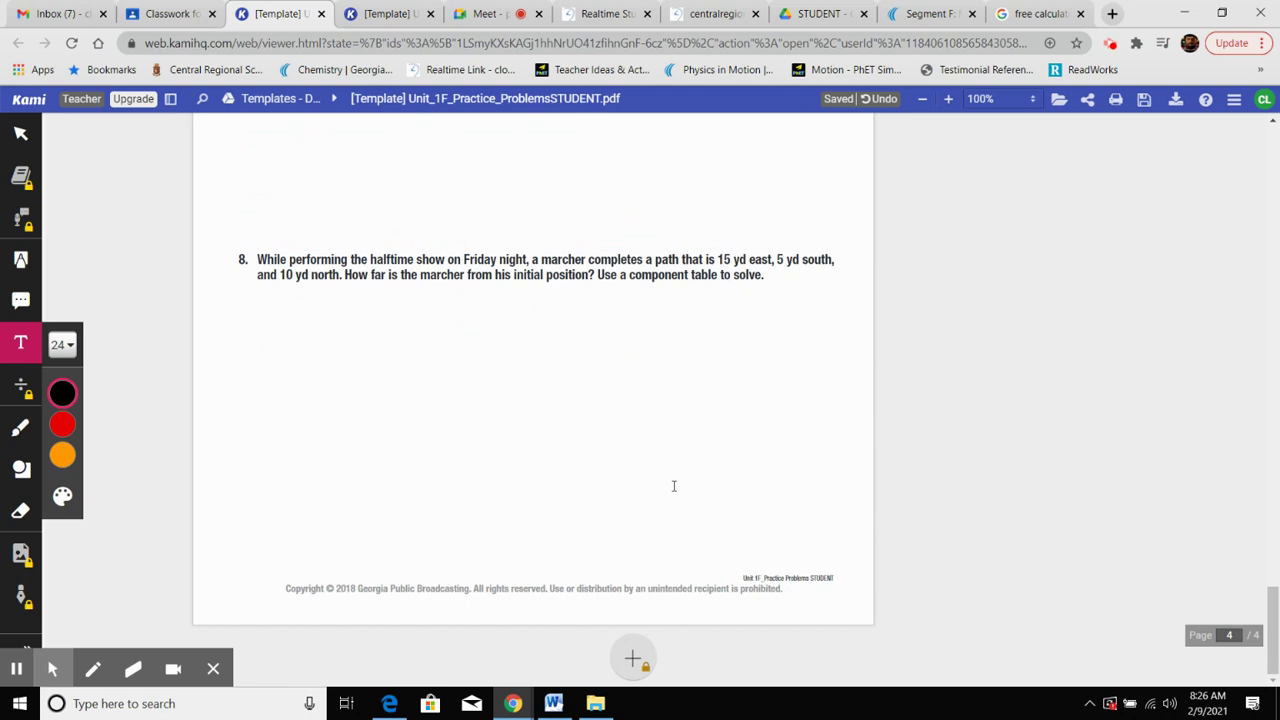
{"action": "scroll", "coordinate": [674, 486], "scroll_direction": "up", "scroll_amount": 5}
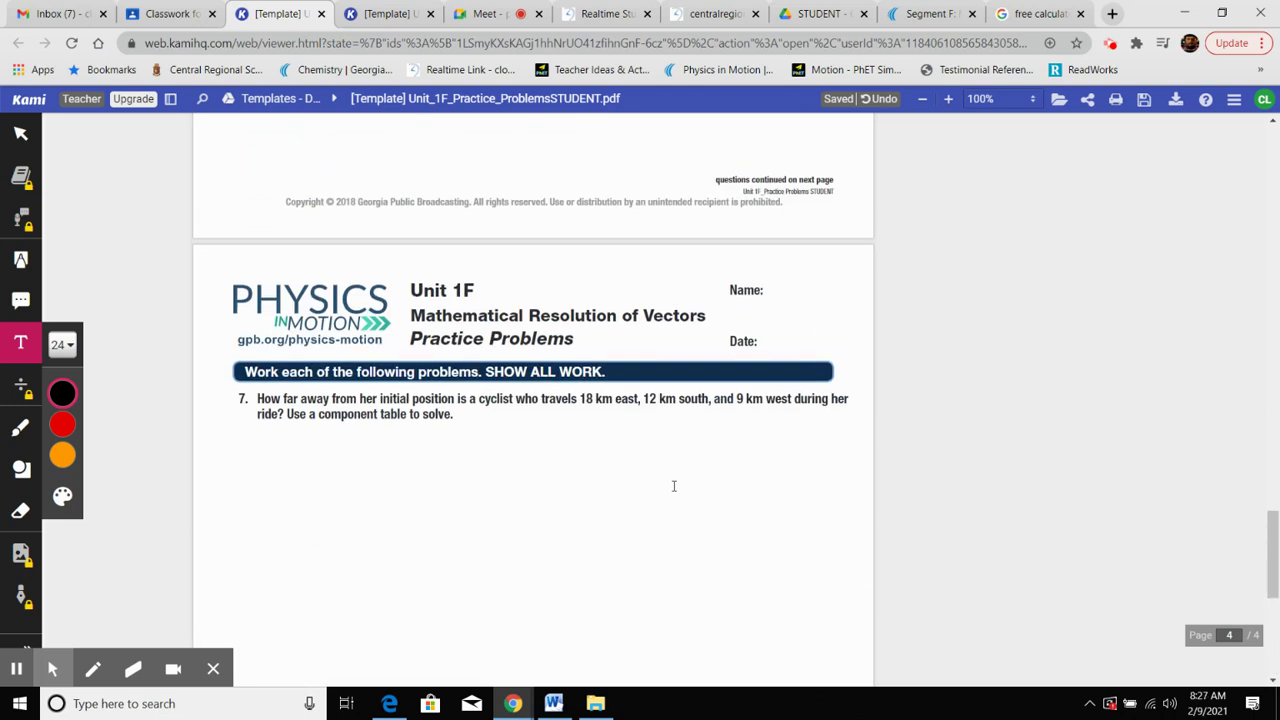
{"action": "scroll", "coordinate": [674, 486], "scroll_direction": "up", "scroll_amount": 4}
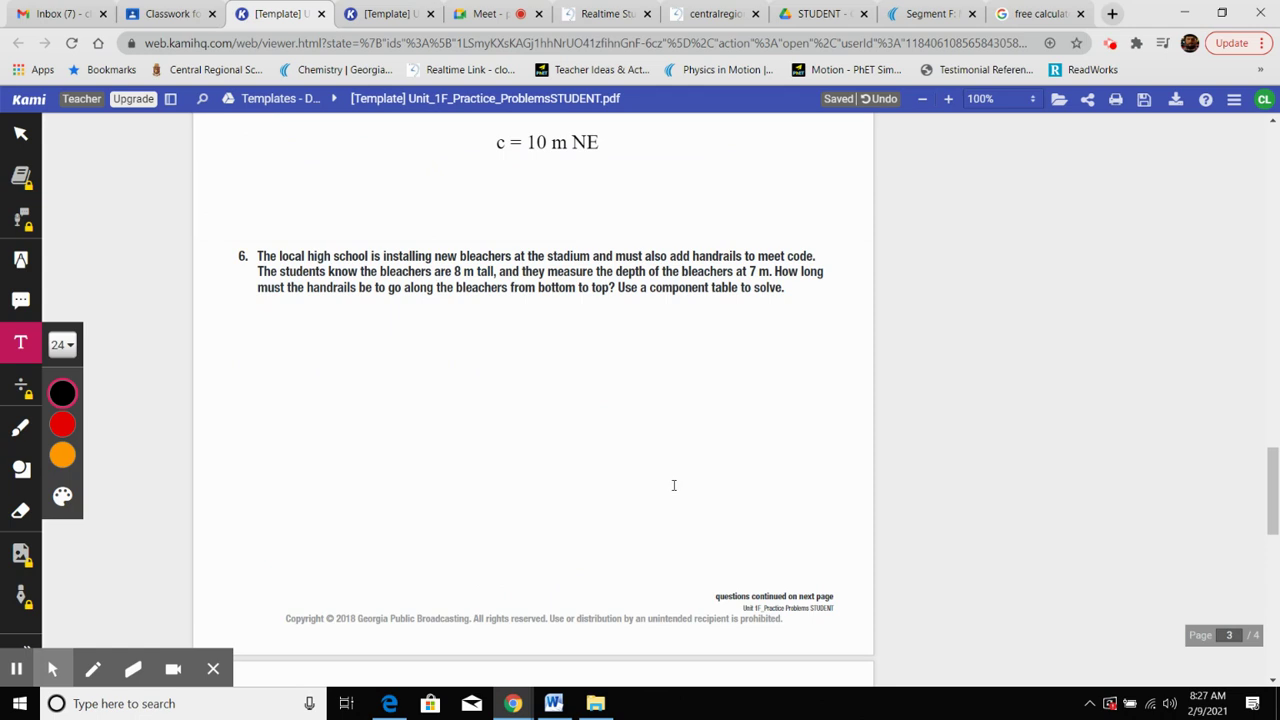
{"action": "scroll", "coordinate": [674, 486], "scroll_direction": "up", "scroll_amount": 1}
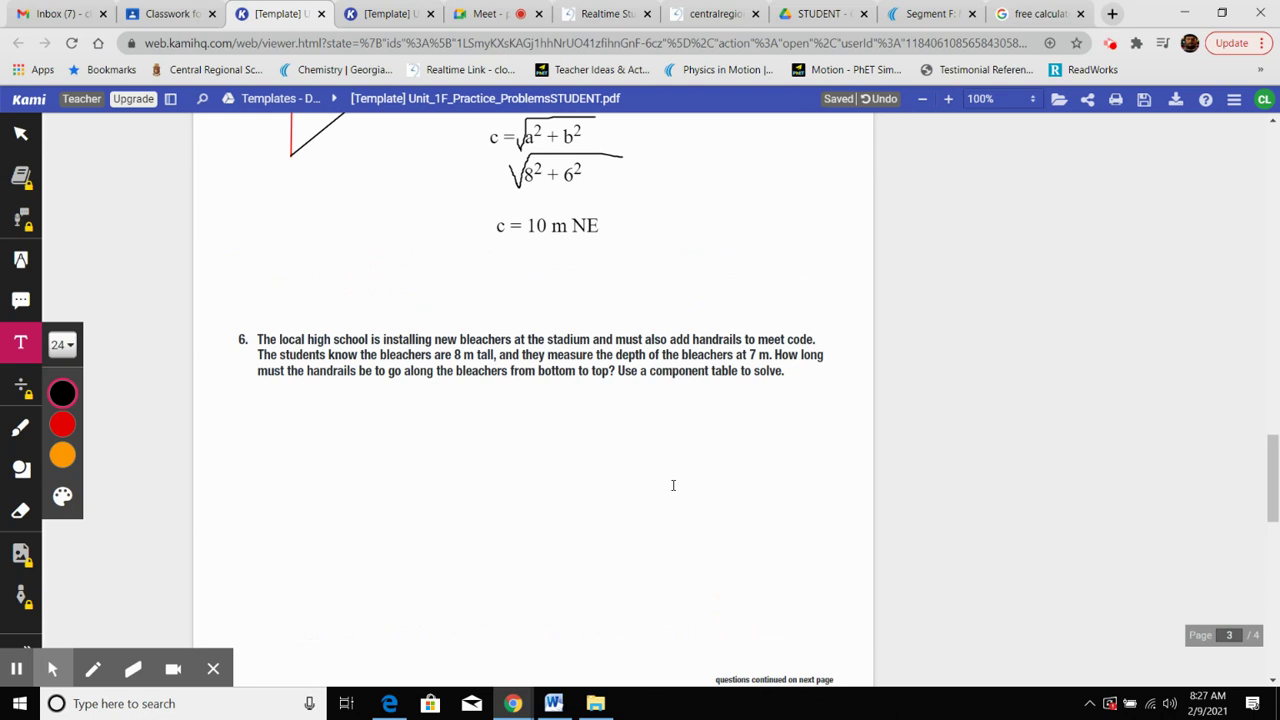
{"action": "scroll", "coordinate": [676, 483], "scroll_direction": "down", "scroll_amount": 2}
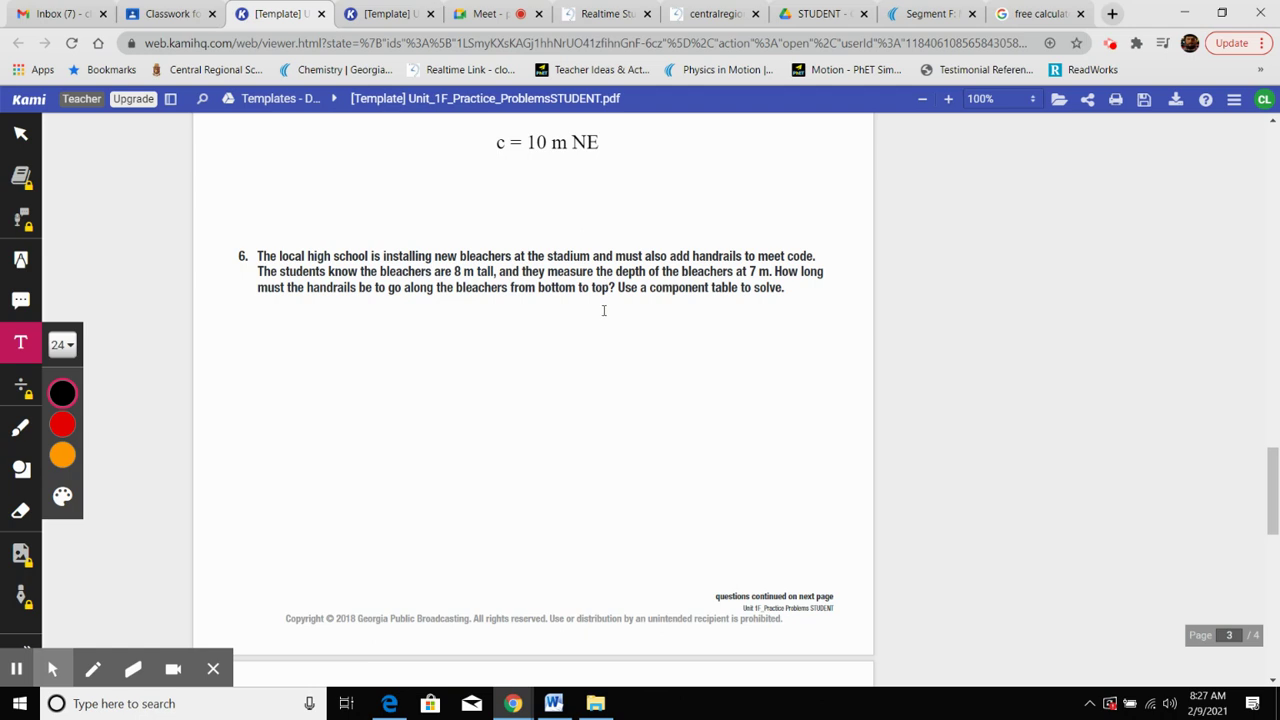
{"action": "scroll", "coordinate": [506, 352], "scroll_direction": "down", "scroll_amount": 3}
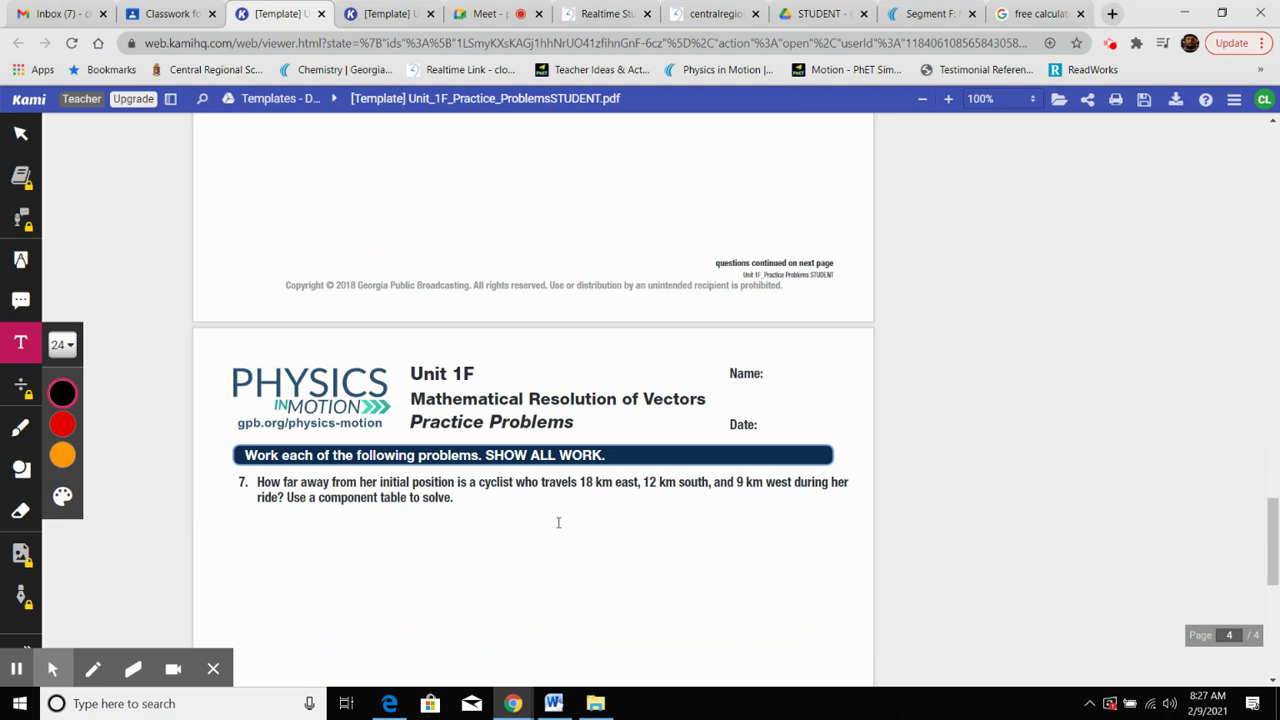
{"action": "scroll", "coordinate": [560, 520], "scroll_direction": "down", "scroll_amount": 5}
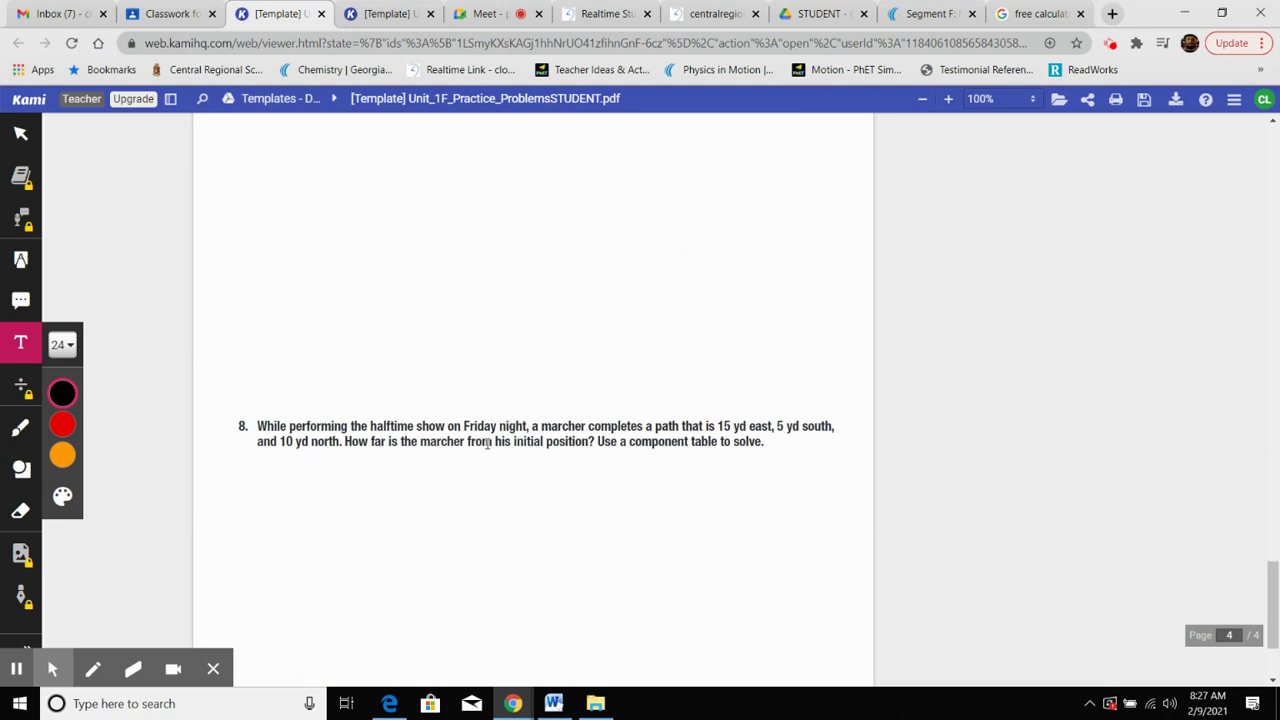
{"action": "scroll", "coordinate": [487, 444], "scroll_direction": "up", "scroll_amount": 10}
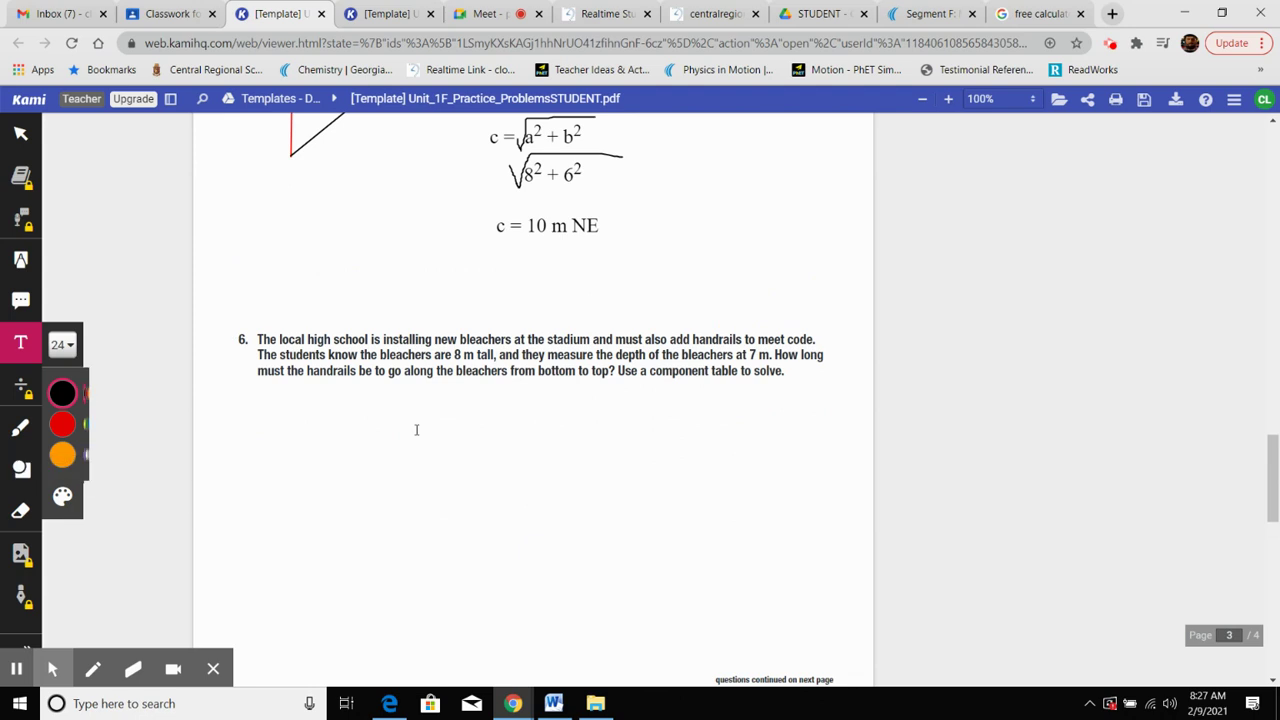
{"action": "scroll", "coordinate": [436, 429], "scroll_direction": "down", "scroll_amount": 10}
{"action": "scroll", "coordinate": [434, 420], "scroll_direction": "up", "scroll_amount": 11}
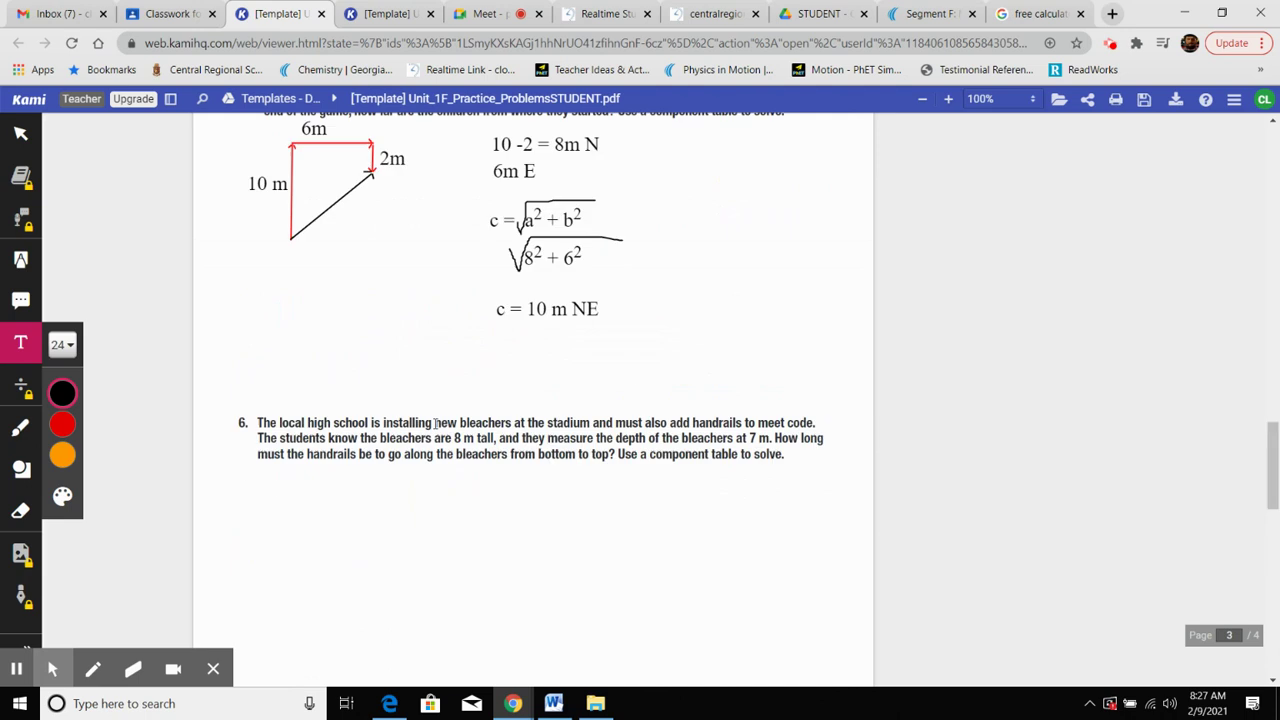
{"action": "scroll", "coordinate": [435, 423], "scroll_direction": "up", "scroll_amount": 8}
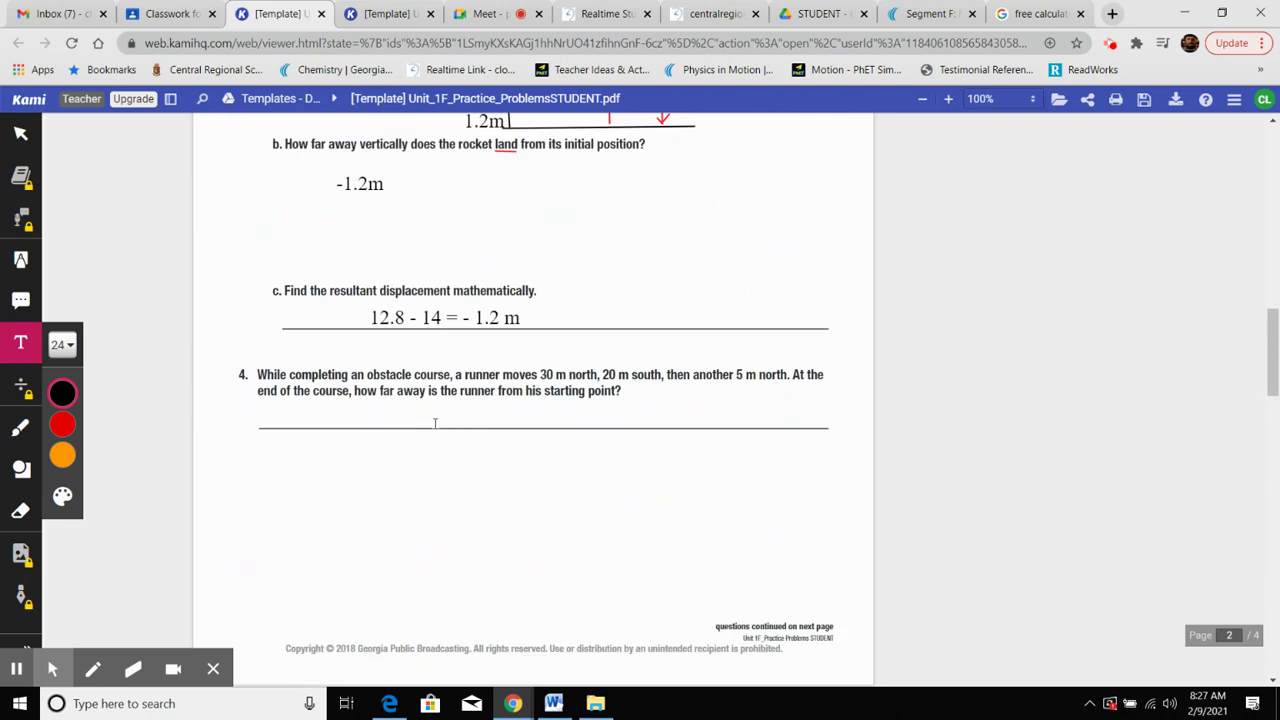
{"action": "scroll", "coordinate": [435, 423], "scroll_direction": "up", "scroll_amount": 12}
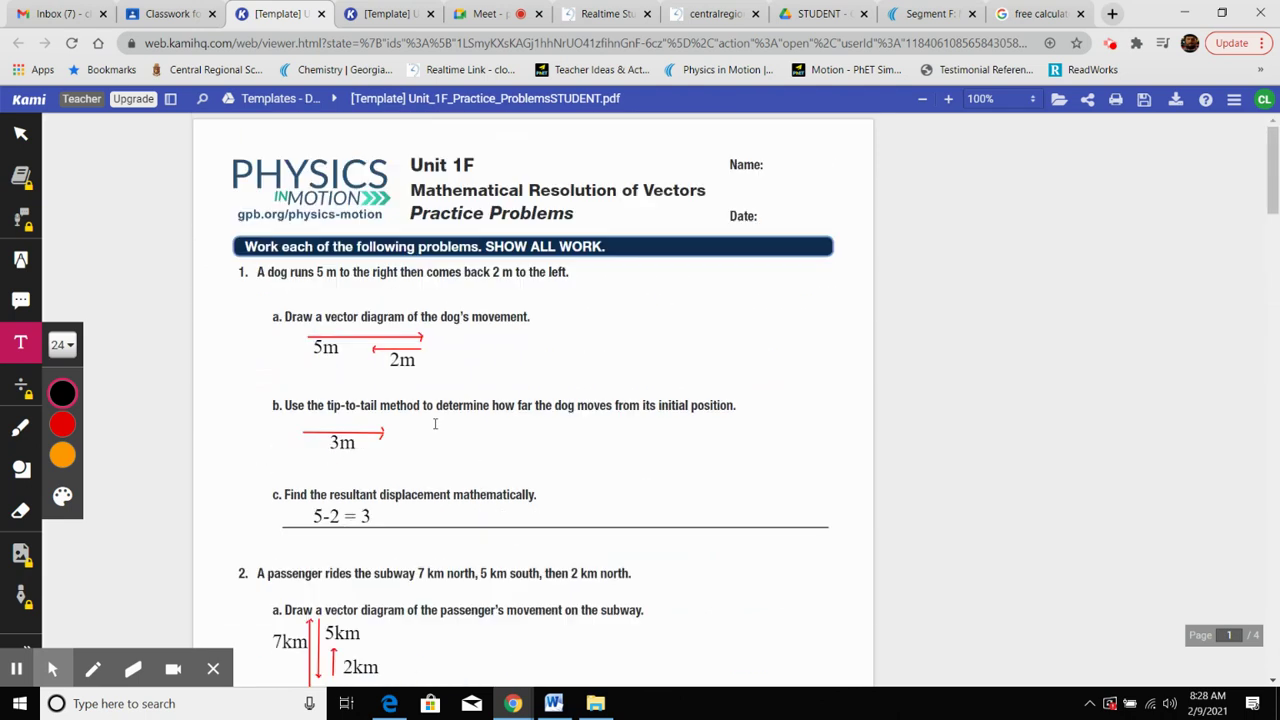
{"action": "scroll", "coordinate": [435, 423], "scroll_direction": "down", "scroll_amount": 20}
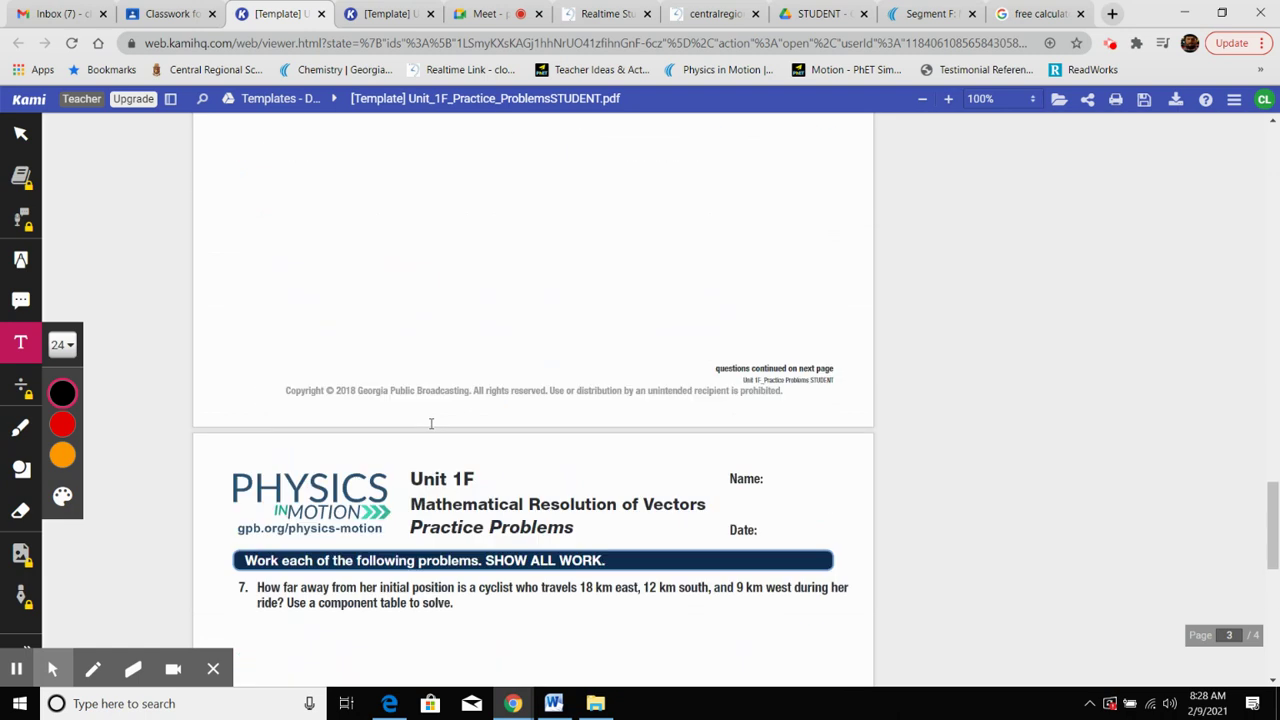
{"action": "scroll", "coordinate": [431, 423], "scroll_direction": "up", "scroll_amount": 1}
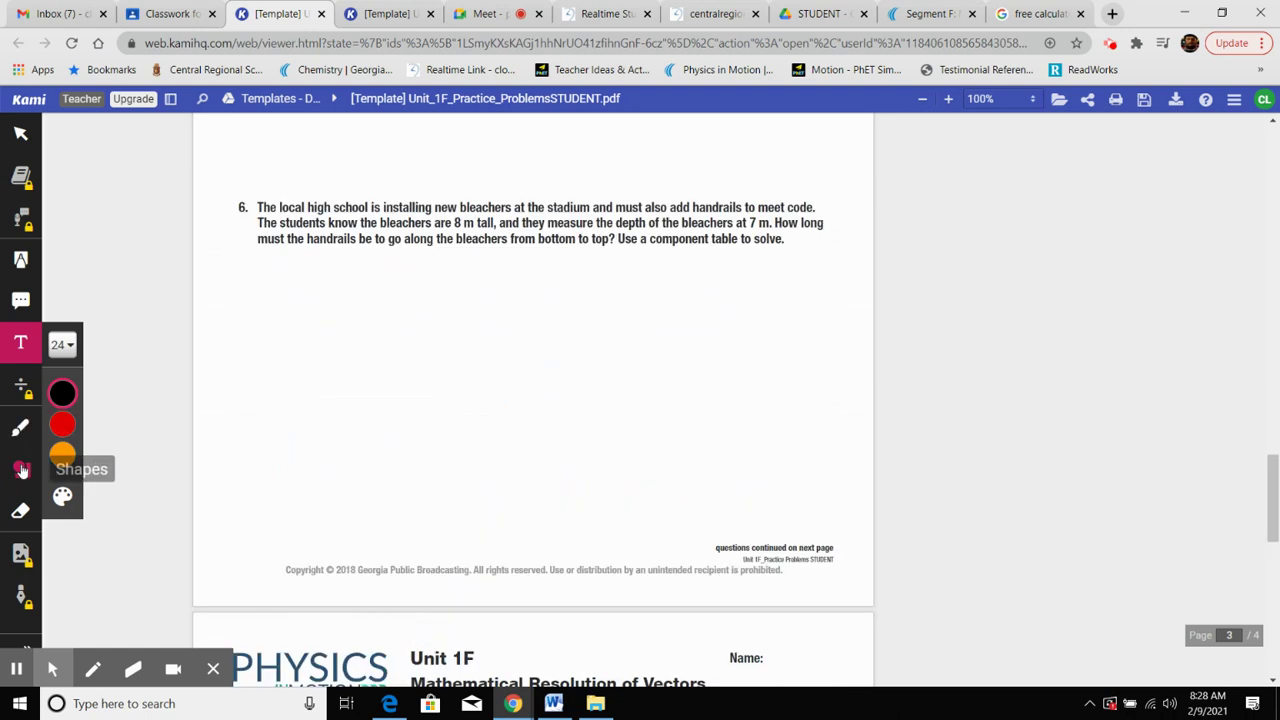
Cross out problem 6's question text with two freehand pen strokes
{"action": "left_click", "coordinate": [21, 428]}
{"action": "left_click_drag", "start_coordinate": [250, 254], "coordinate": [805, 205]}
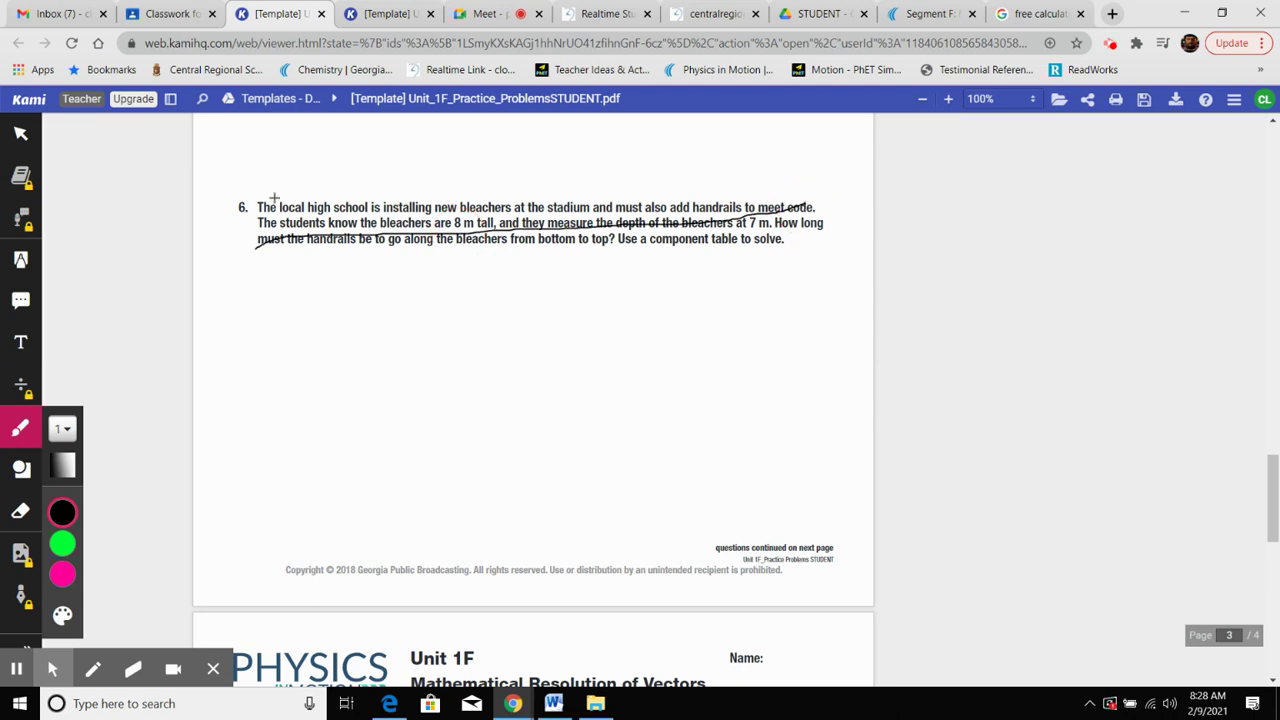
{"action": "left_click_drag", "start_coordinate": [262, 206], "coordinate": [840, 251]}
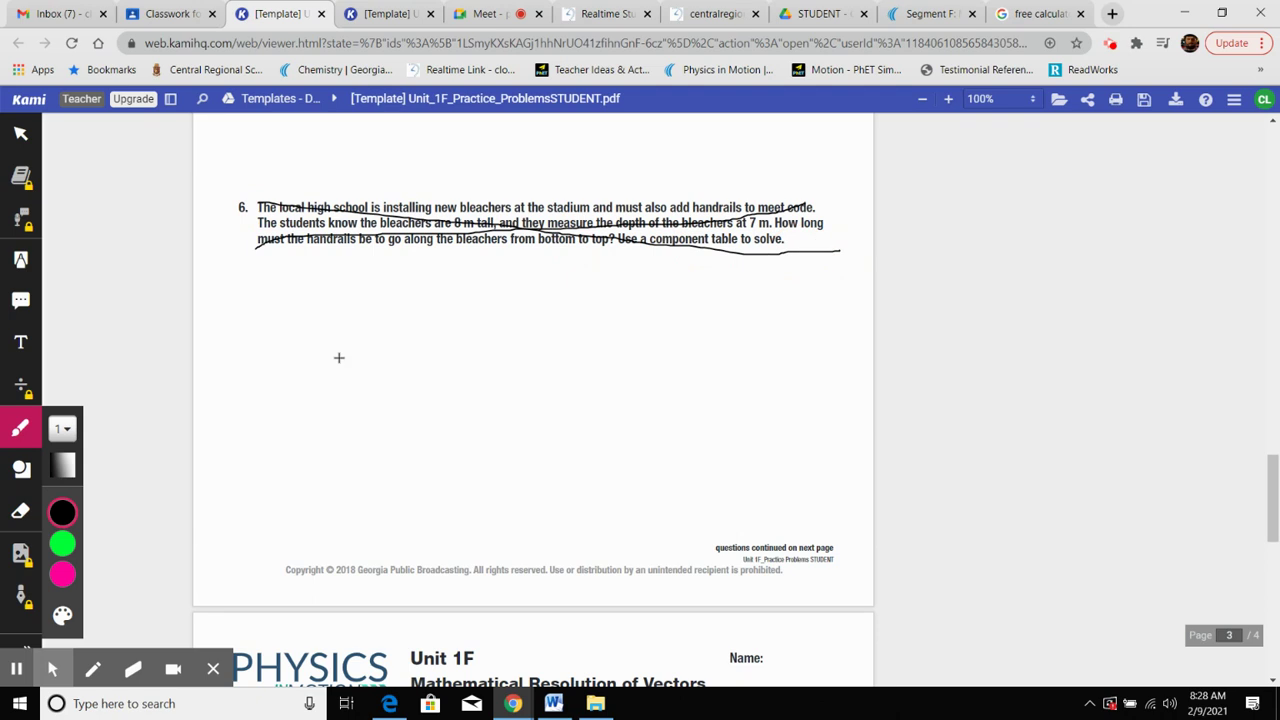
{"action": "left_click", "coordinate": [21, 429]}
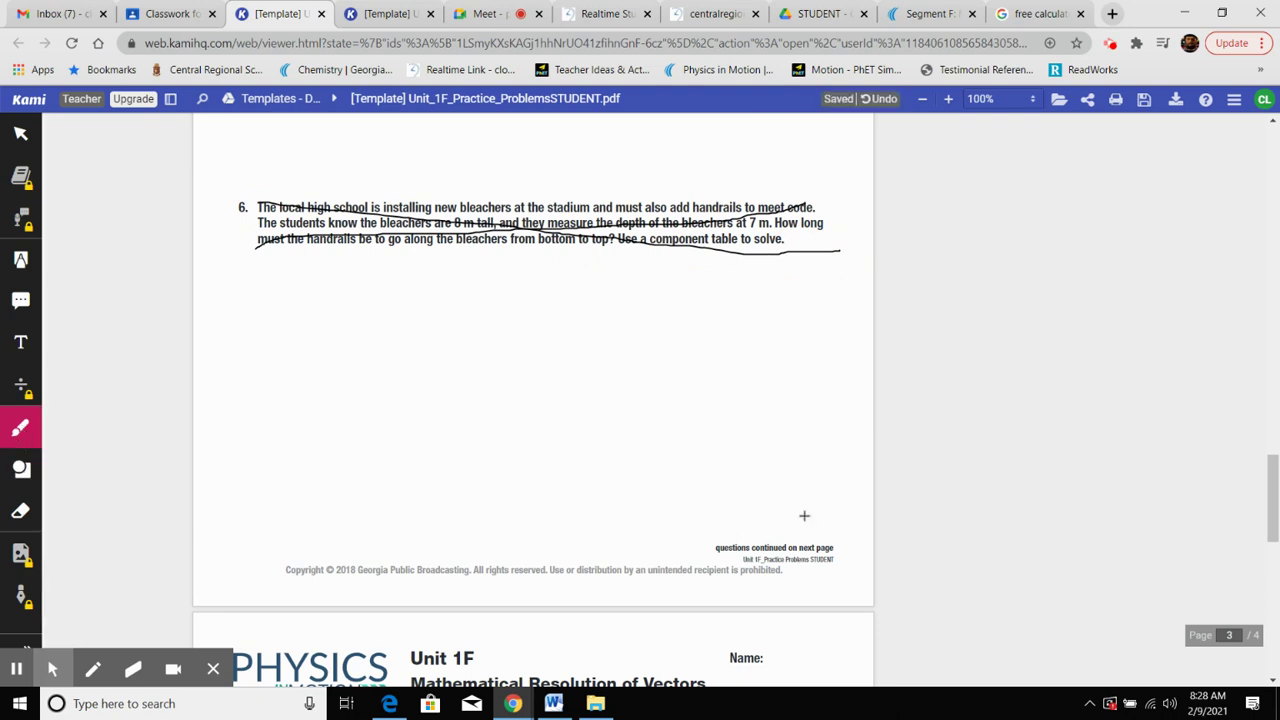